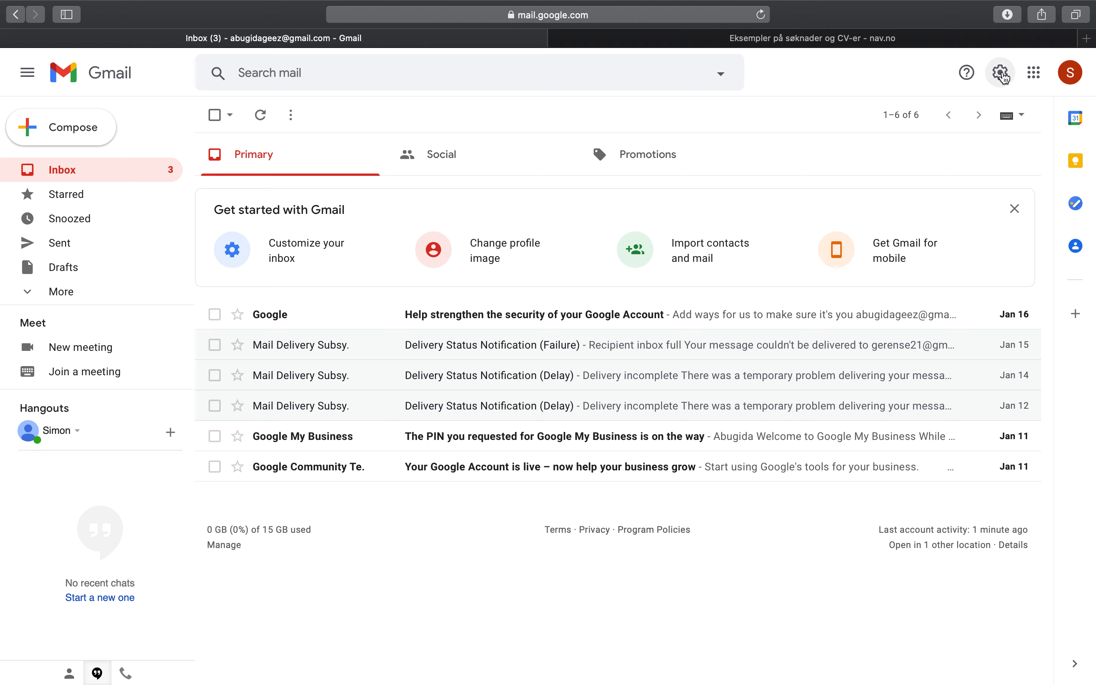
# Open Google Docs from the Google apps list of the Gmail inbox.
pyautogui.click(1034, 74)
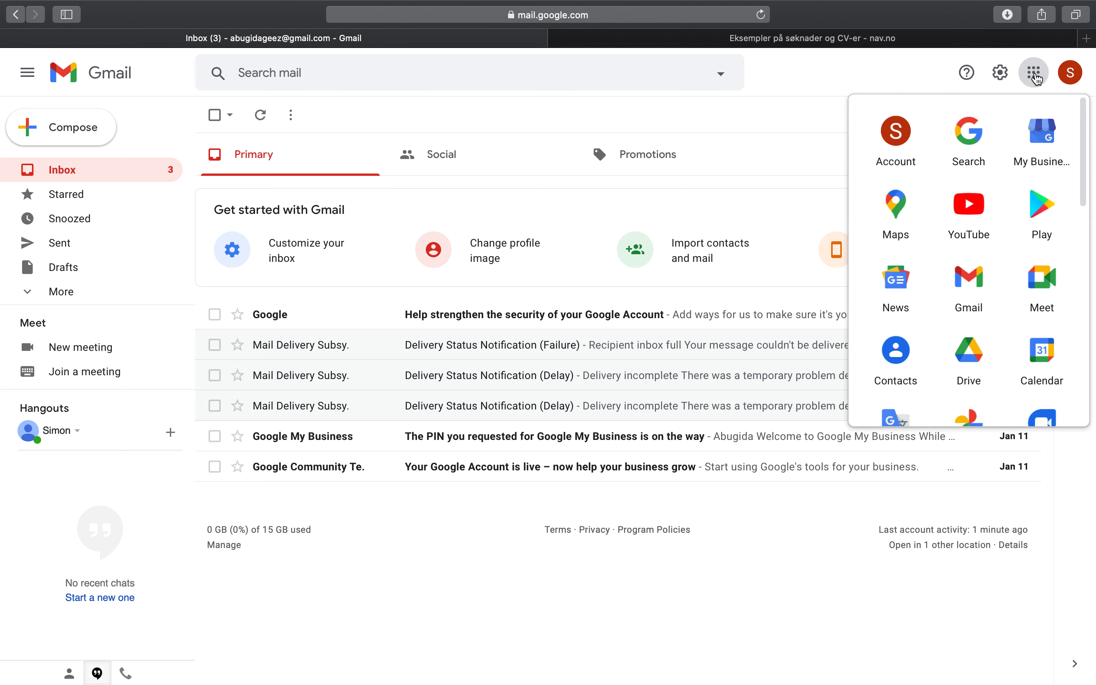
pyautogui.scroll(-2, 960, 247)
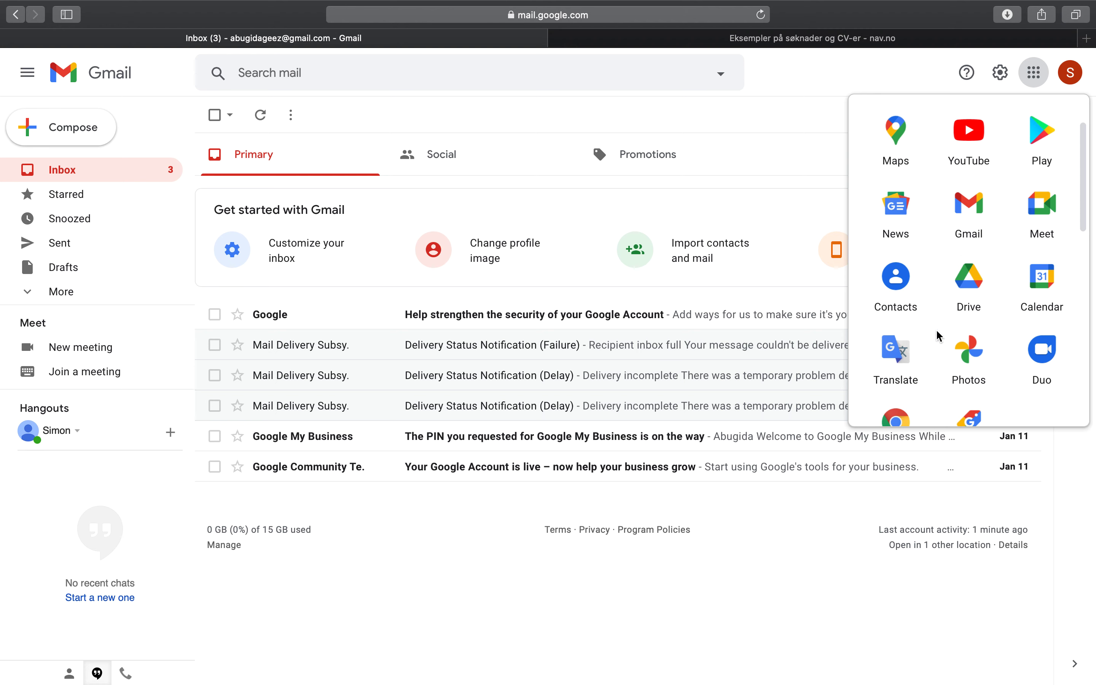
pyautogui.scroll(-5, 936, 331)
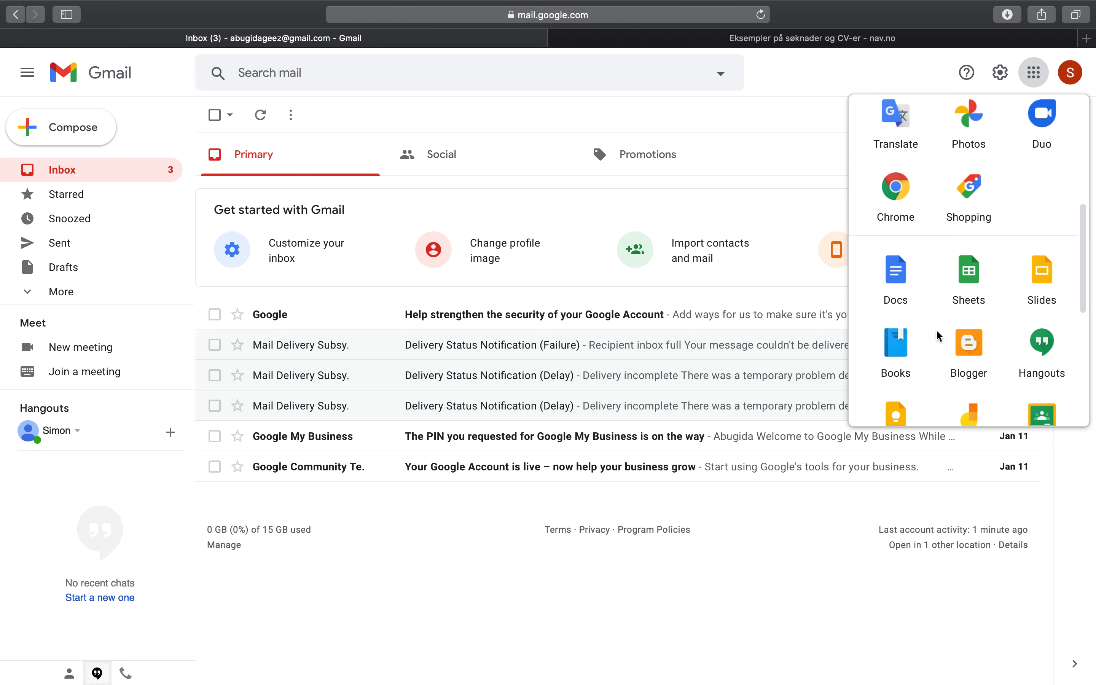
pyautogui.scroll(-3, 935, 329)
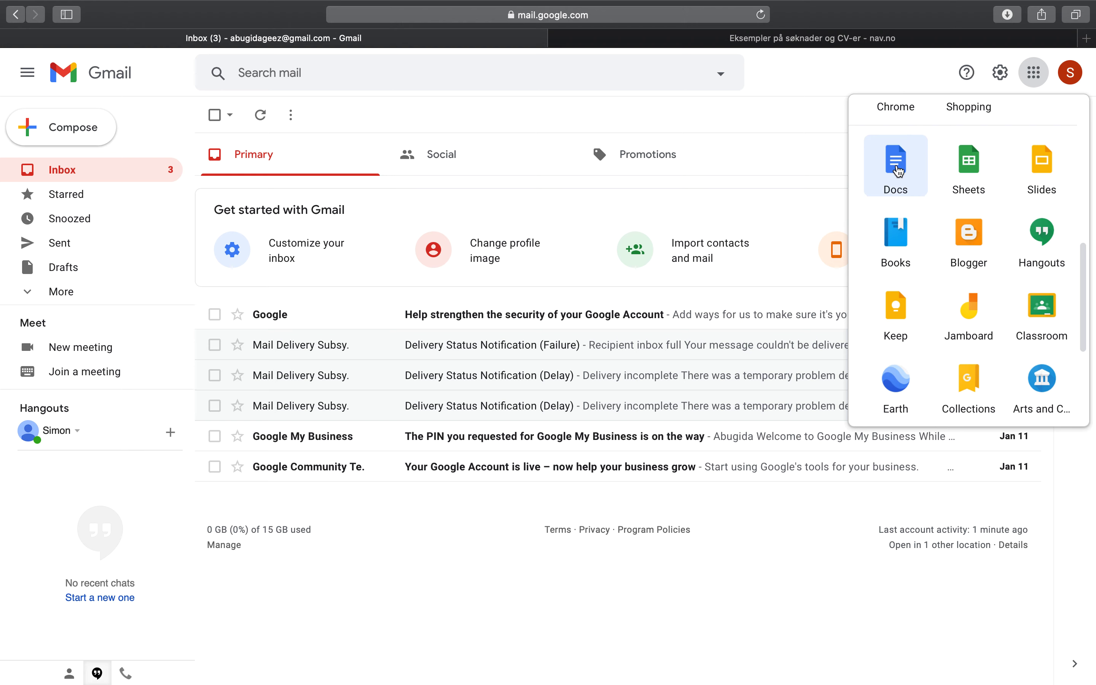
pyautogui.click(899, 169)
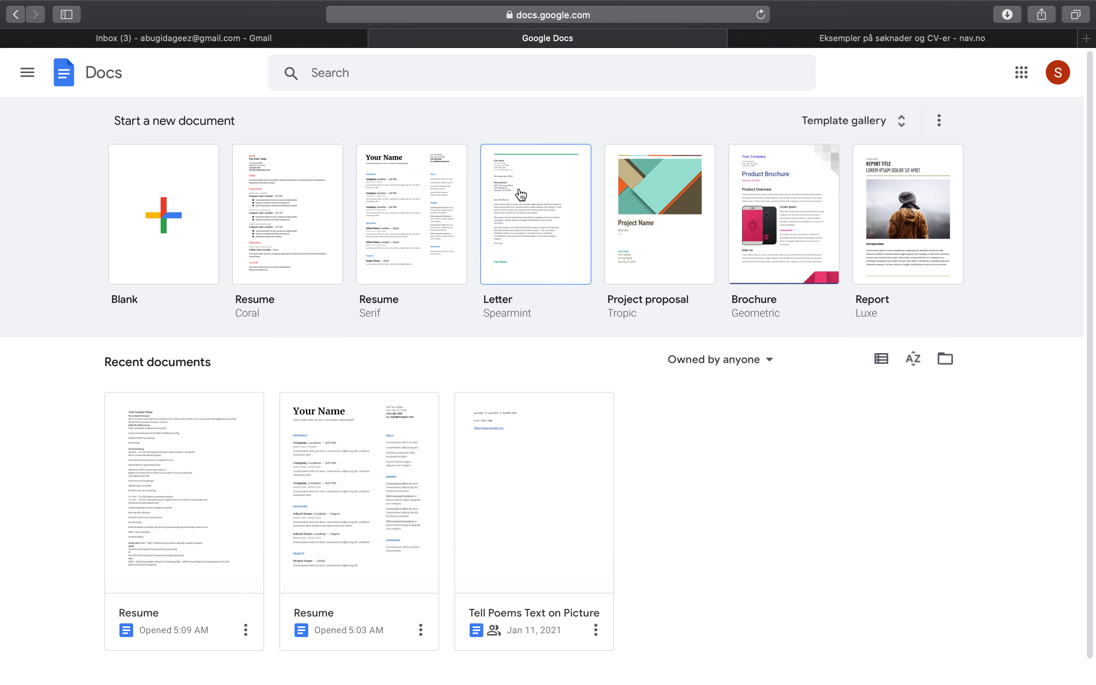
# Search Google for "cv writing" in a new browser tab and look over the results.
pyautogui.click(843, 40)
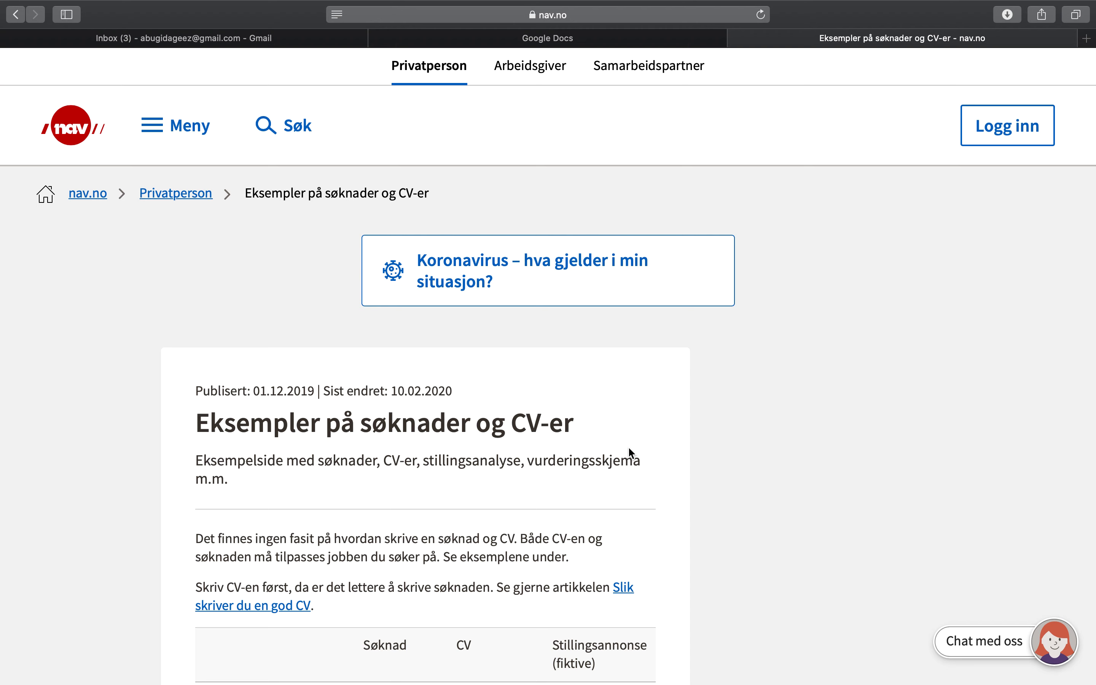
pyautogui.click(1086, 38)
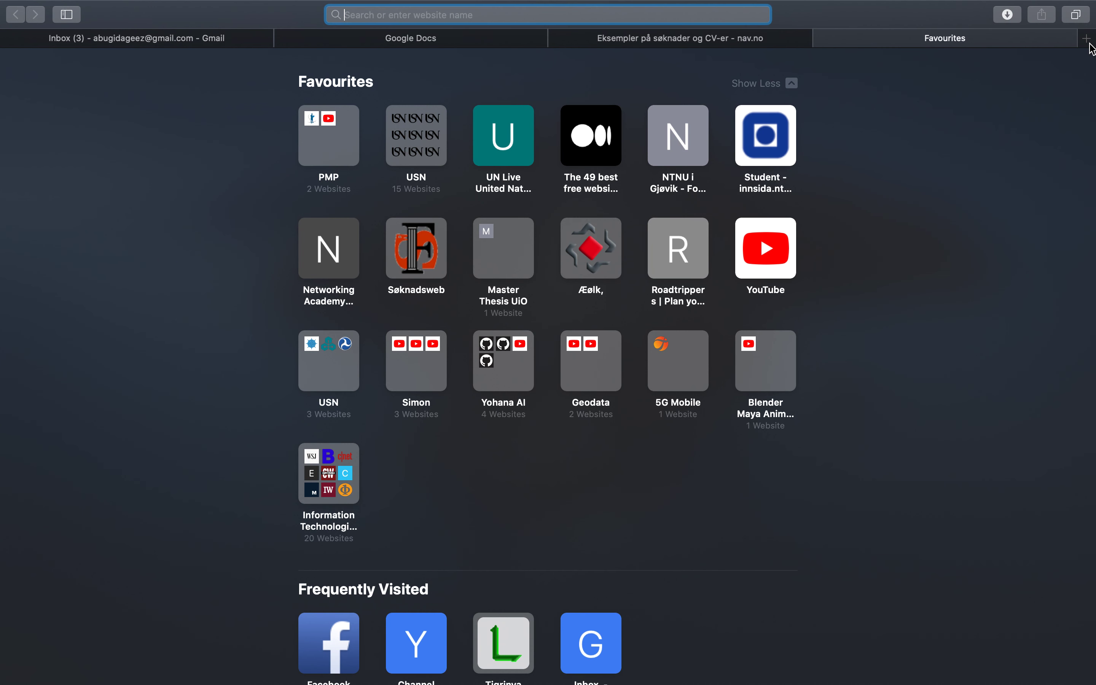
pyautogui.write('cv w')
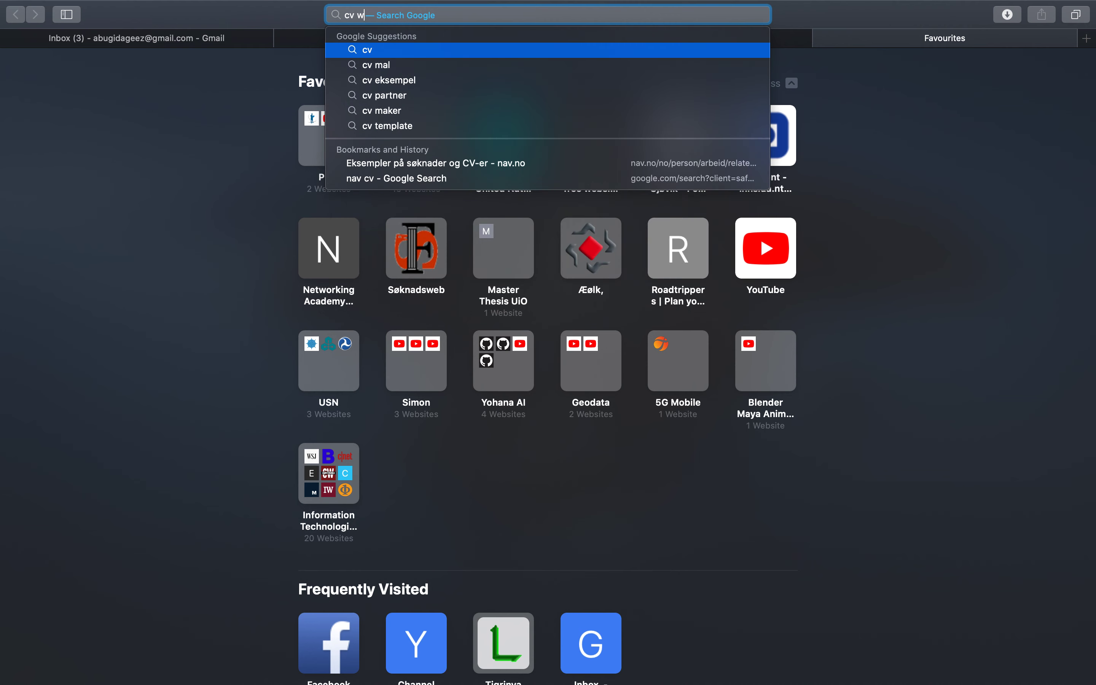
pyautogui.write('riting')
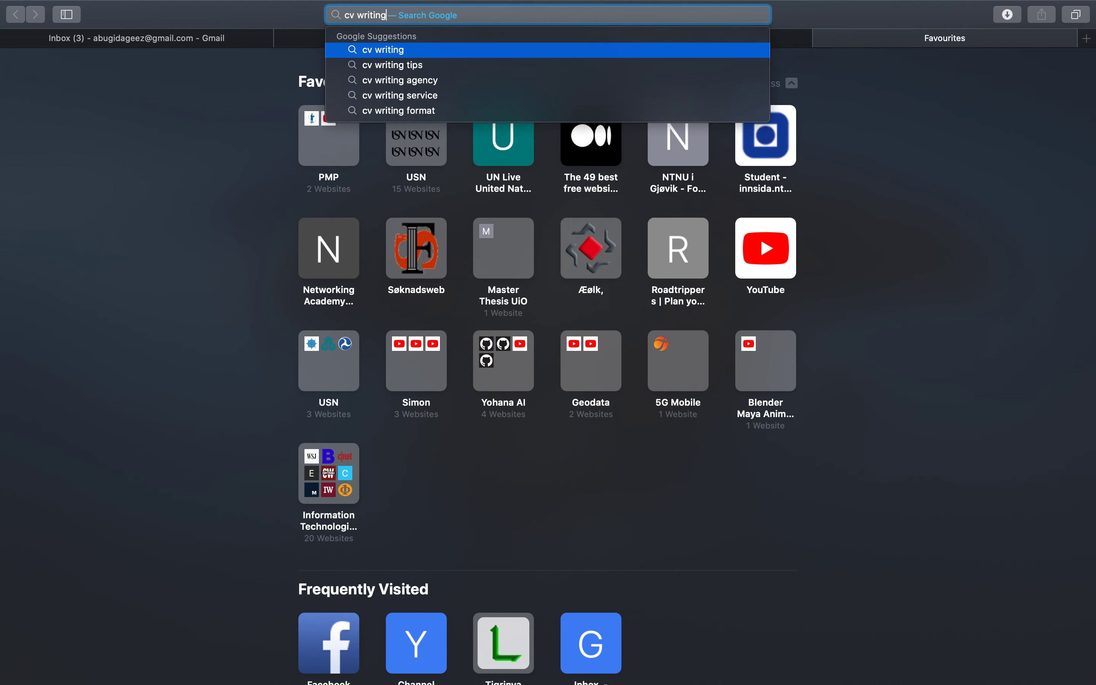
pyautogui.press('Return')
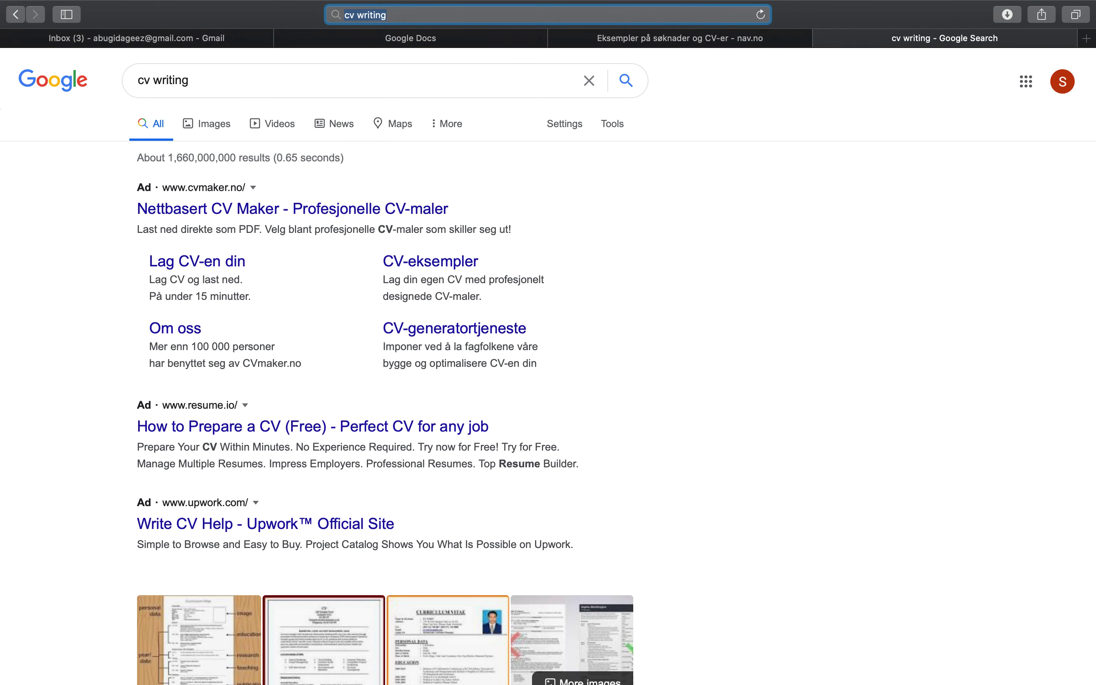
pyautogui.scroll(-5, 282, 387)
pyautogui.scroll(-7, 284, 389)
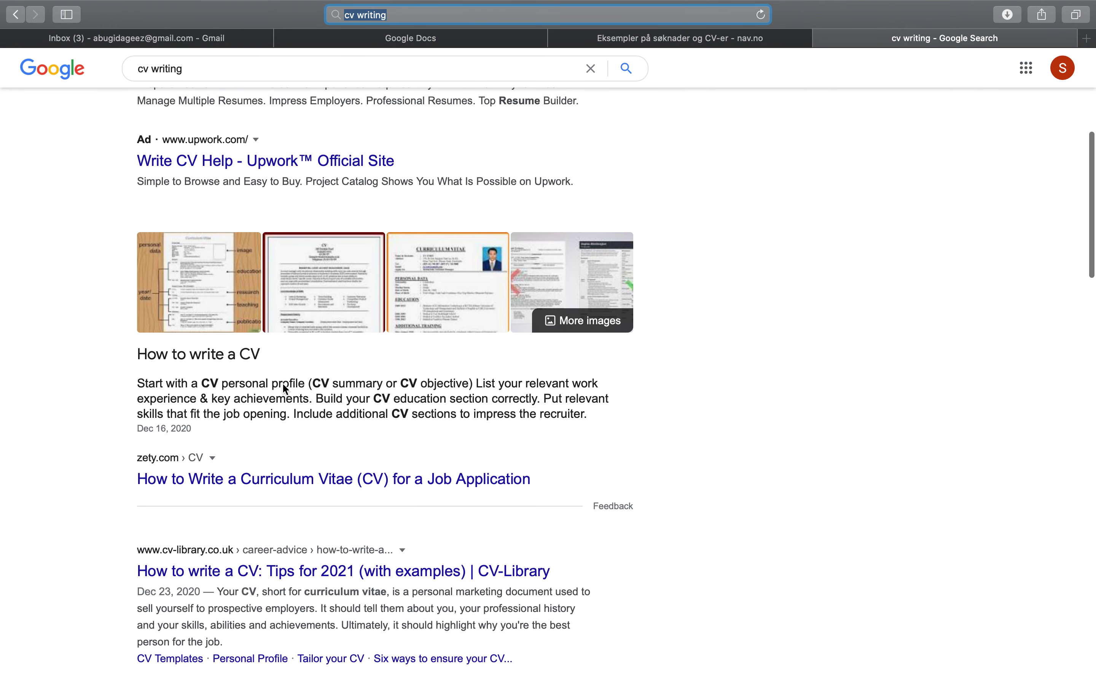
pyautogui.scroll(5, 283, 389)
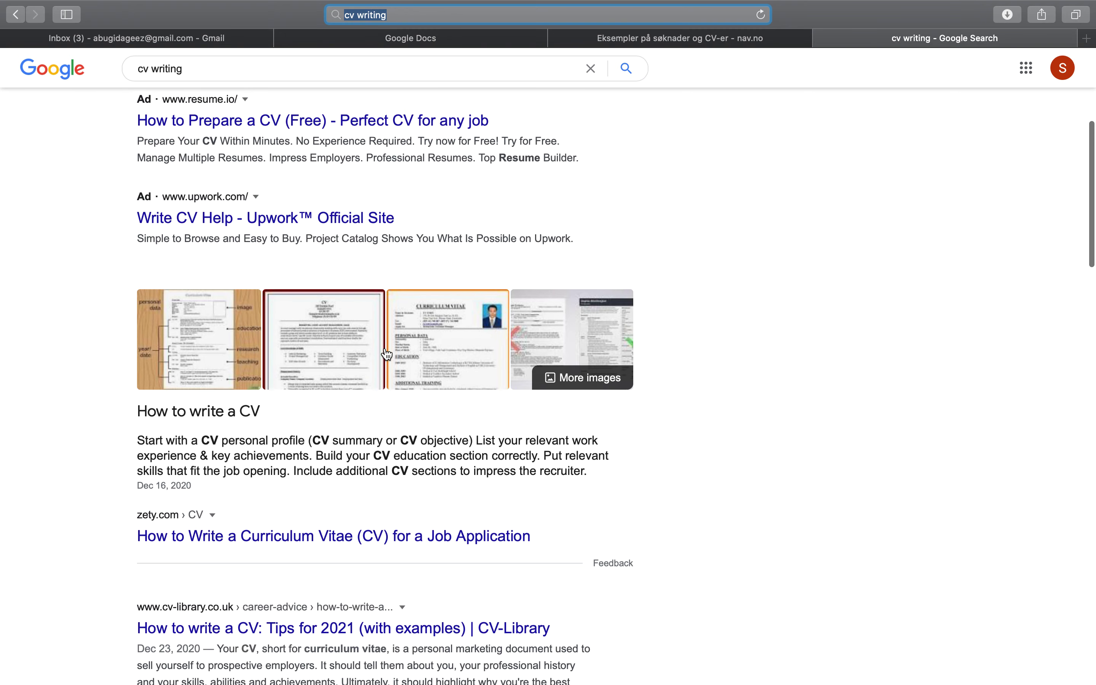
pyautogui.scroll(7, 662, 257)
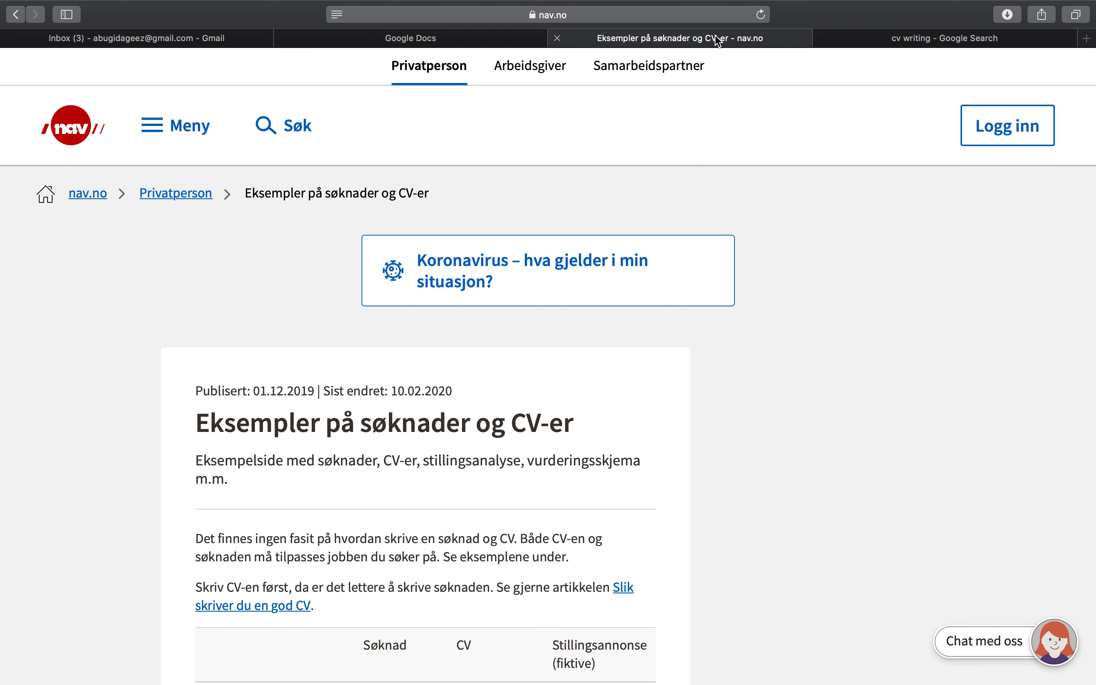
# Download the PDF versions of the Administrasjonsassistent application (Søknad) and CV from the nav.no examples page.
pyautogui.click(717, 41)
pyautogui.scroll(-7, 143, 407)
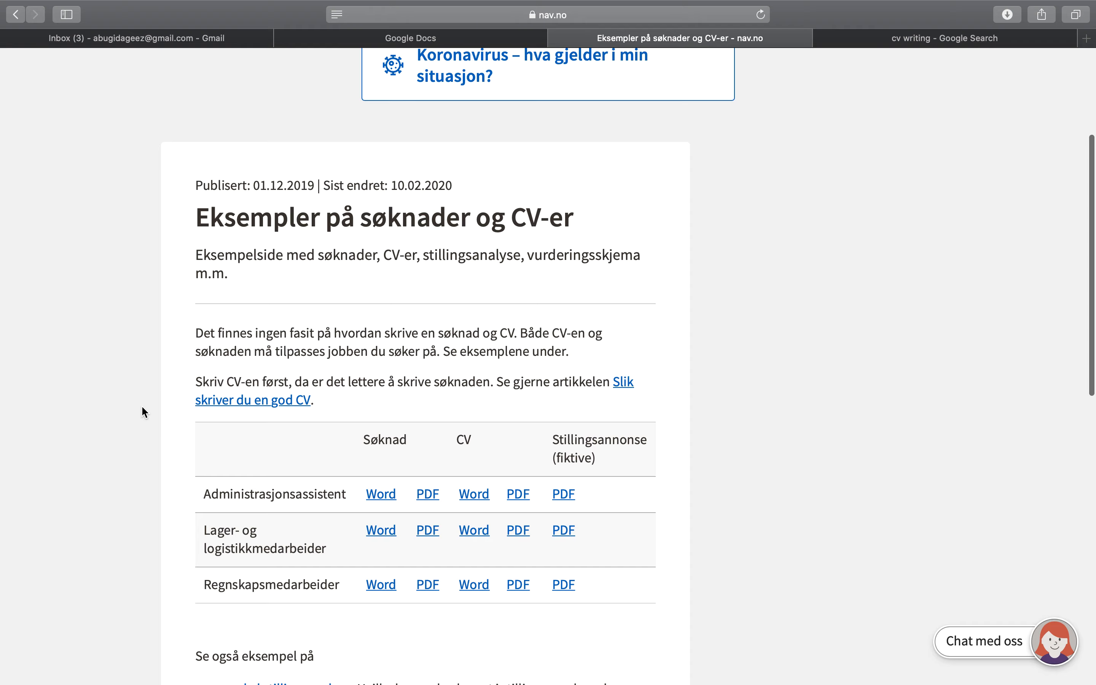
pyautogui.scroll(7, 182, 322)
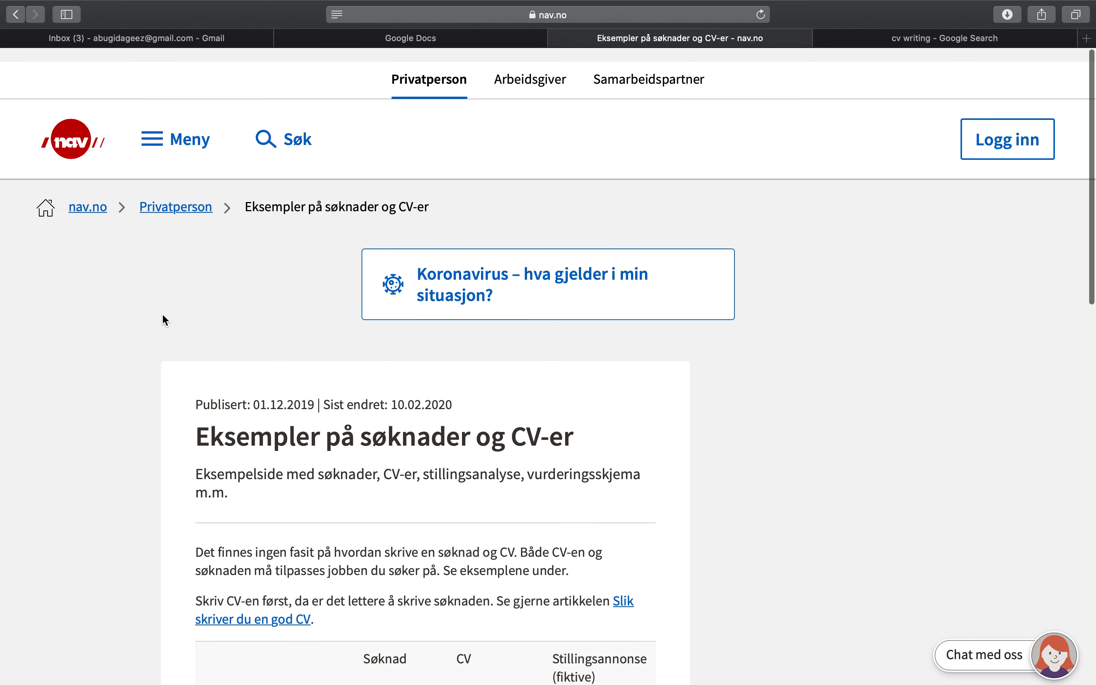
pyautogui.scroll(-7, 143, 490)
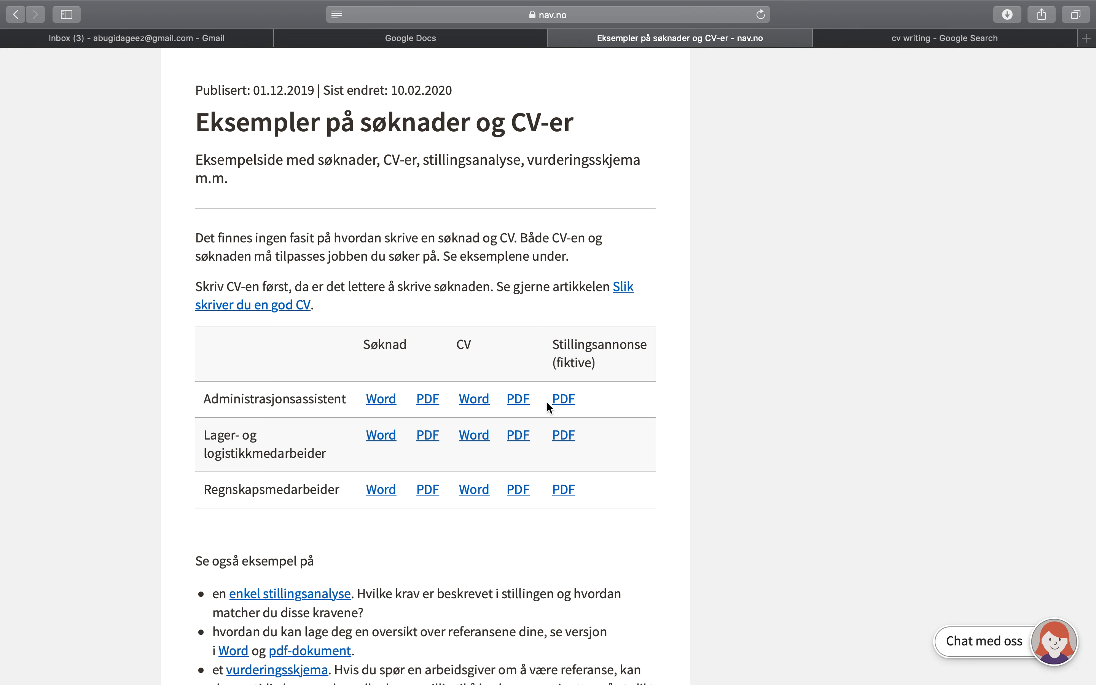
pyautogui.doubleClick(389, 345)
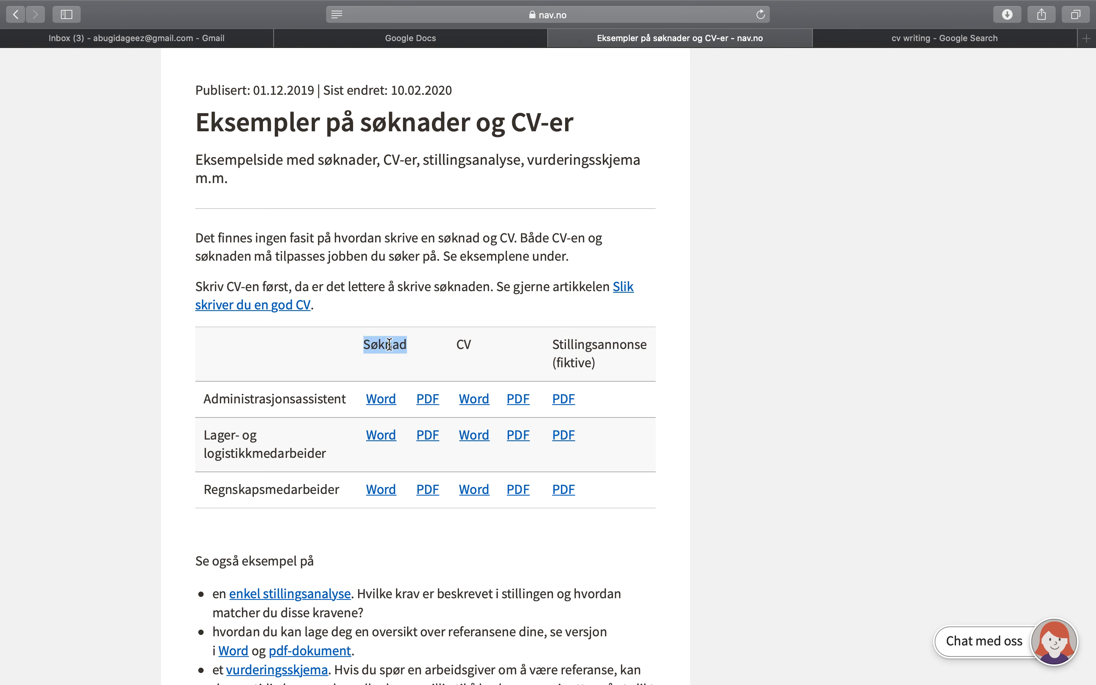
pyautogui.doubleClick(462, 345)
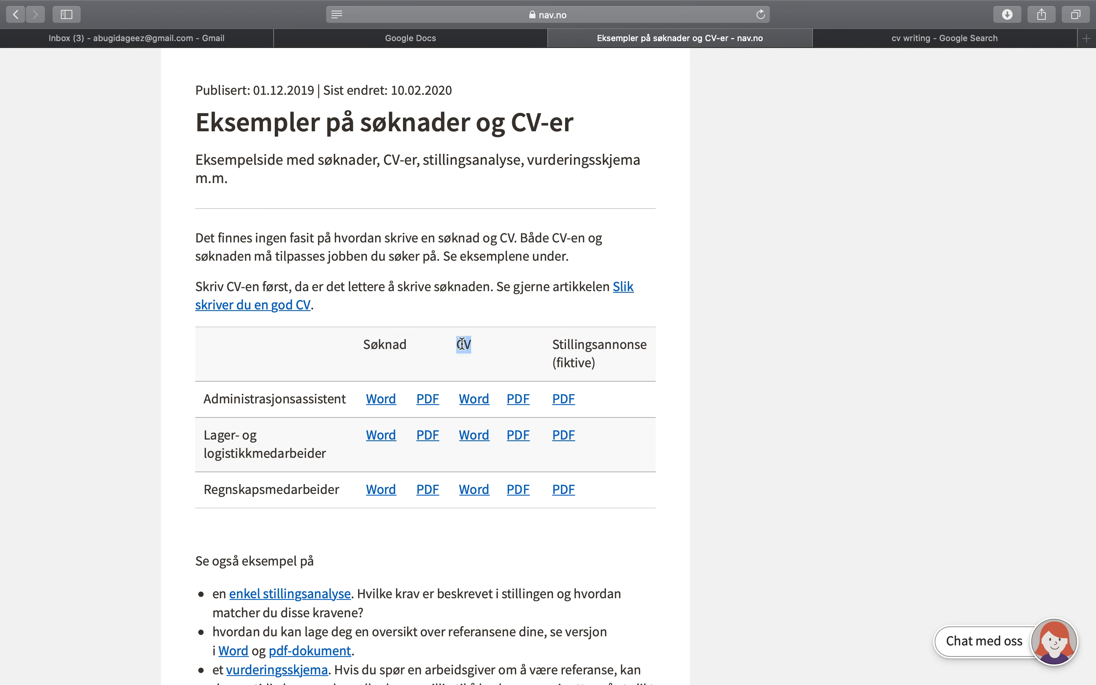
pyautogui.click(429, 400)
pyautogui.click(518, 400)
# Open the downloaded cv-administrasjonsassistent.pdf in Acrobat Reader, fit one full page in view with the tools pane collapsed, and review both pages.
pyautogui.click(1008, 15)
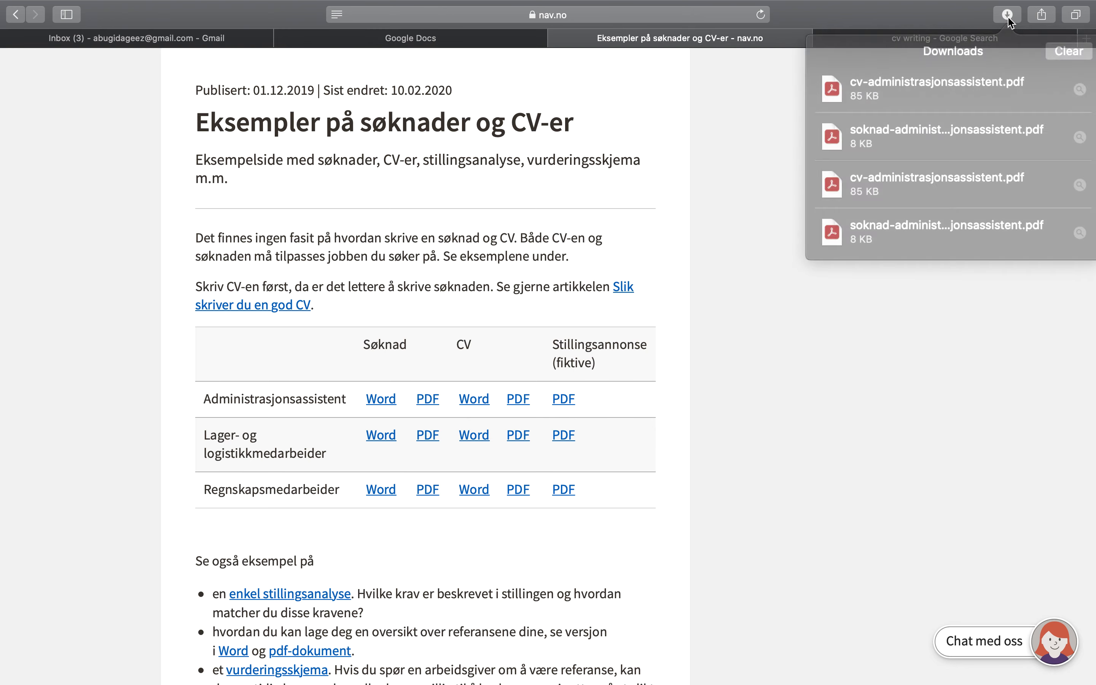
pyautogui.doubleClick(936, 83)
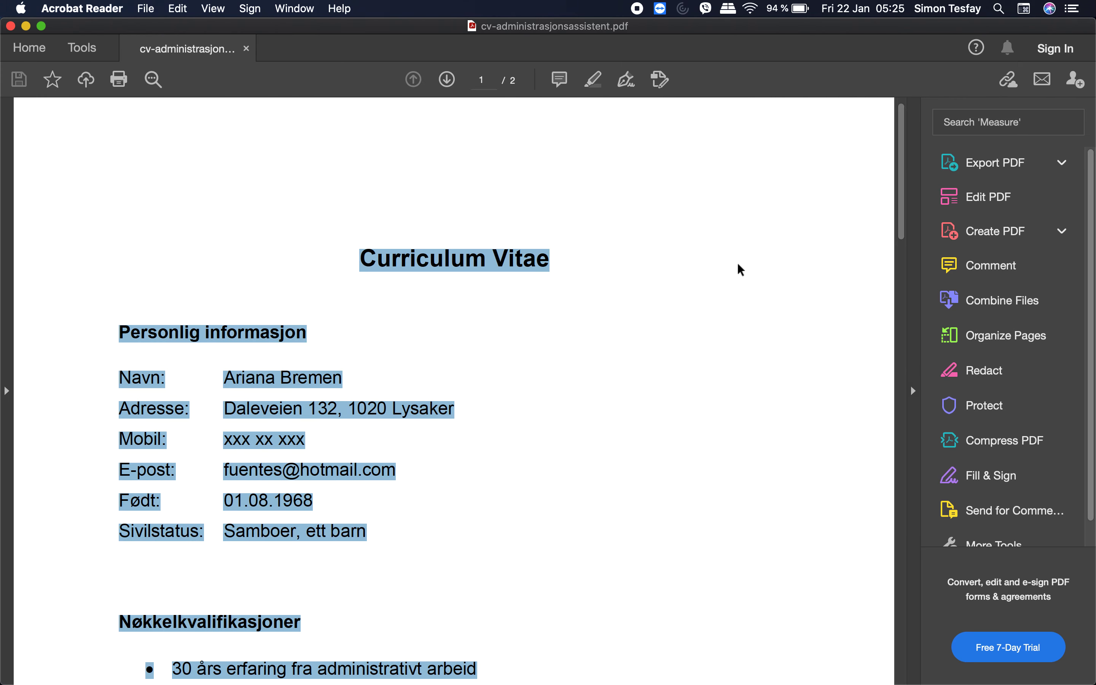
pyautogui.click(586, 357)
pyautogui.scroll(-3, 588, 357)
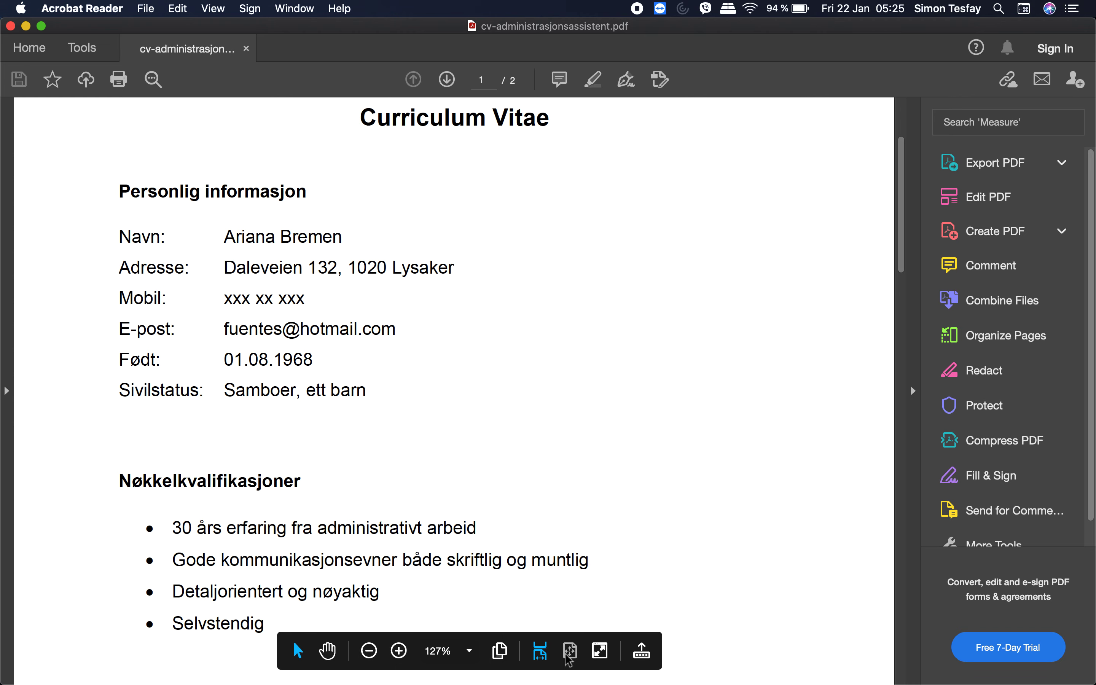
pyautogui.click(570, 653)
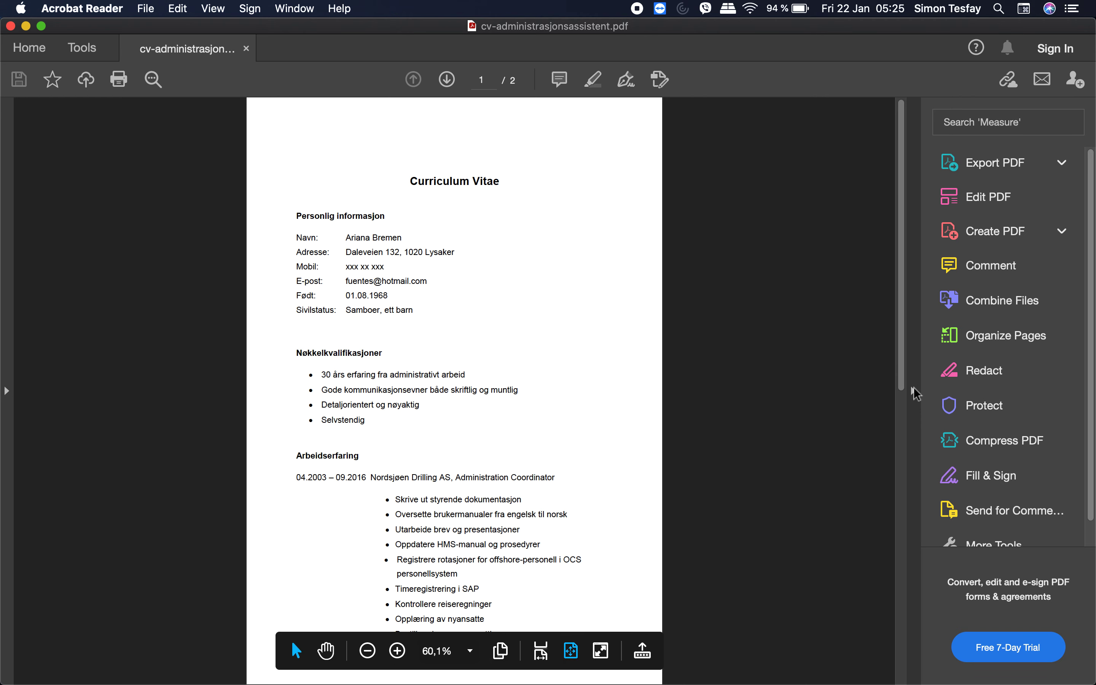
pyautogui.click(912, 391)
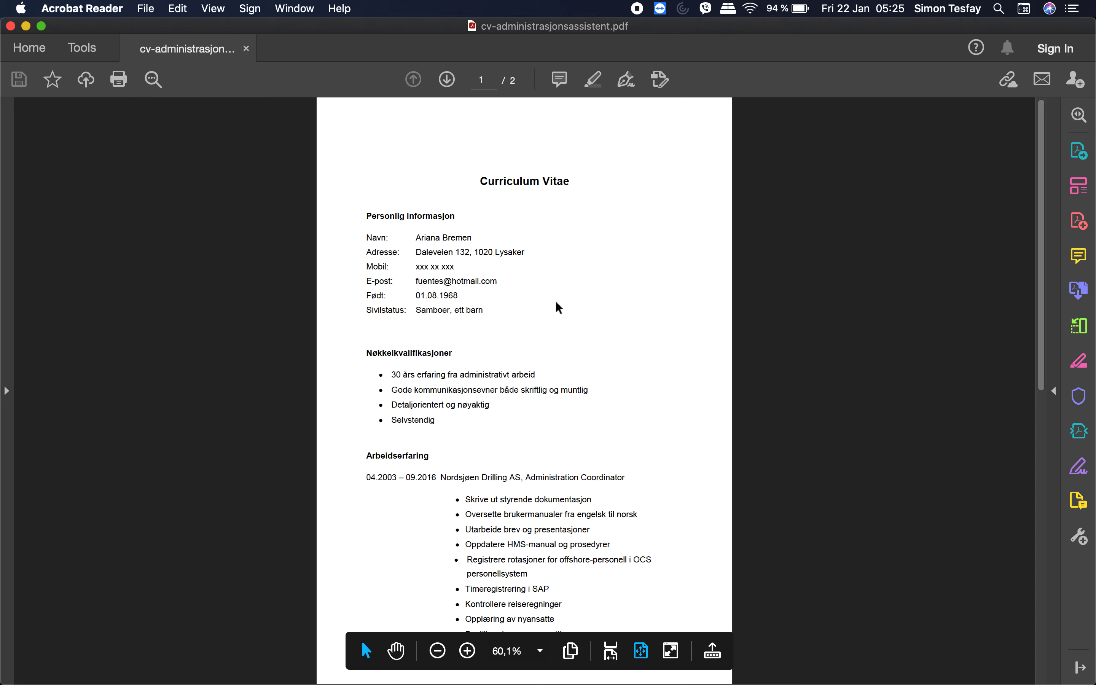
pyautogui.scroll(-2, 555, 301)
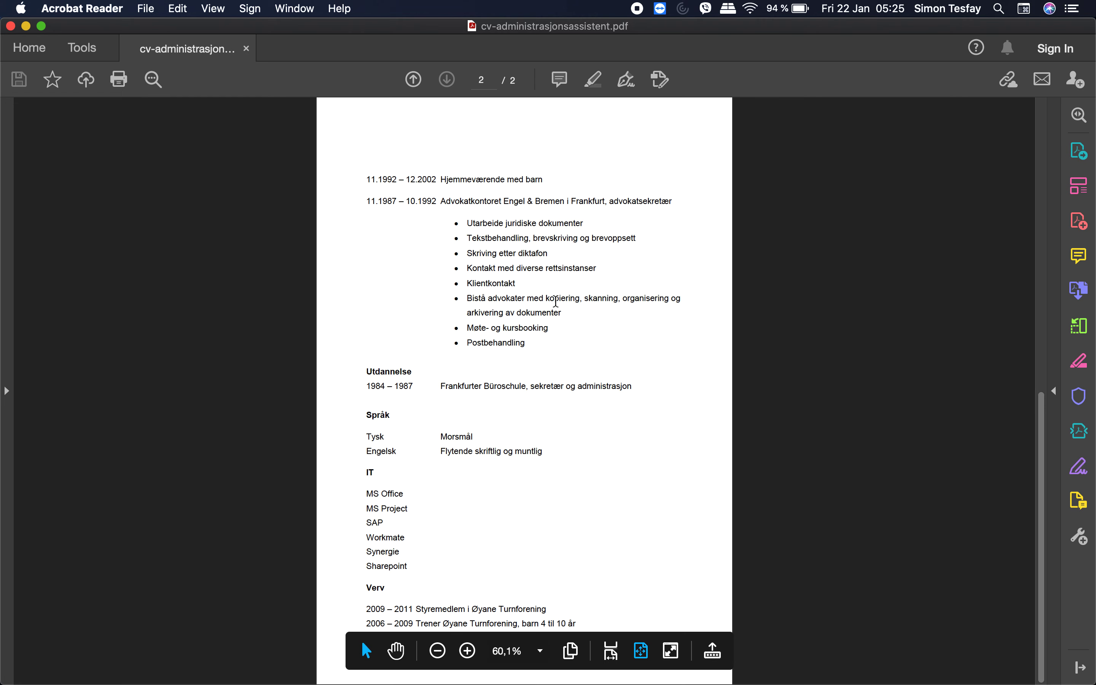
pyautogui.scroll(2, 555, 301)
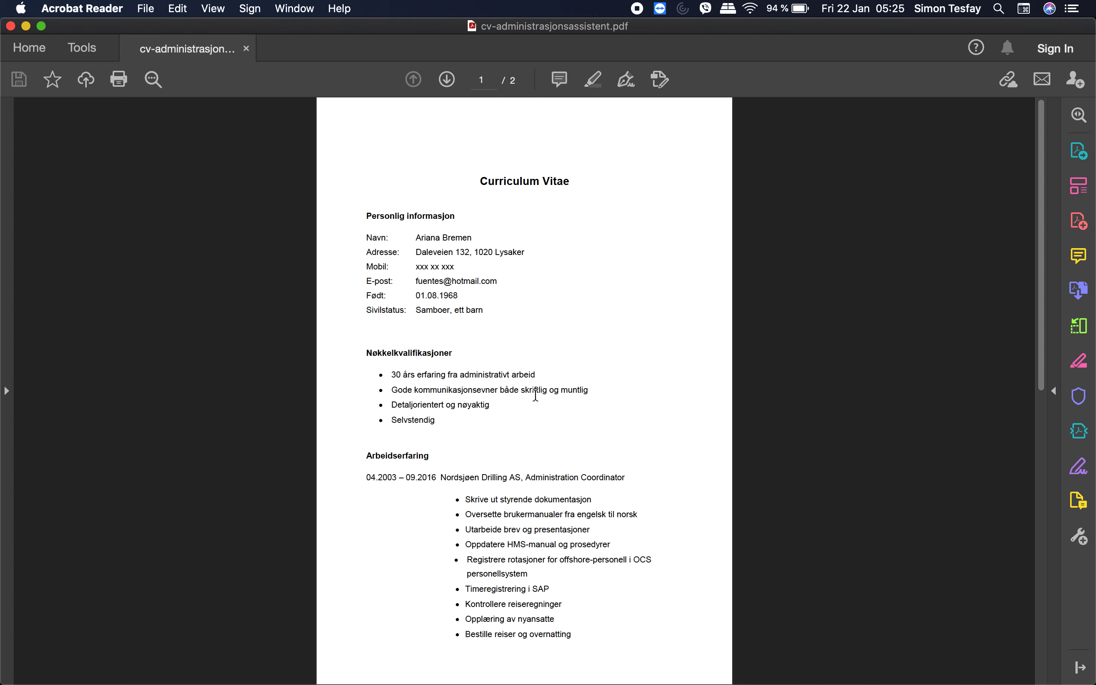
pyautogui.press('super+a')
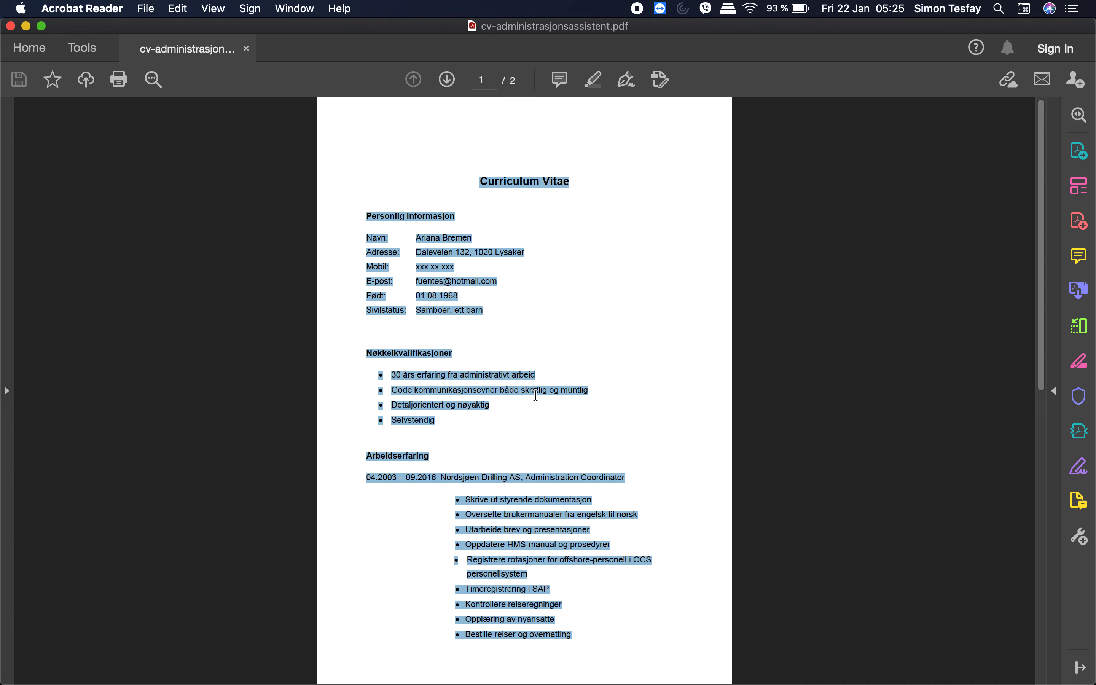
pyautogui.click(560, 304)
pyautogui.rightClick(560, 305)
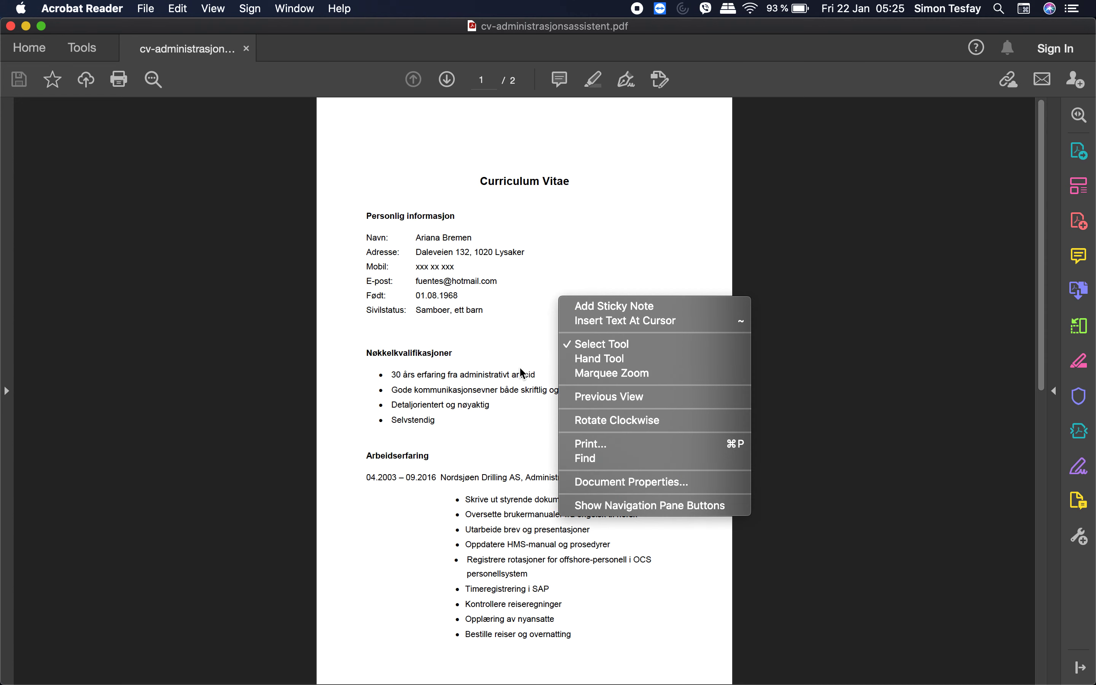
pyautogui.click(521, 332)
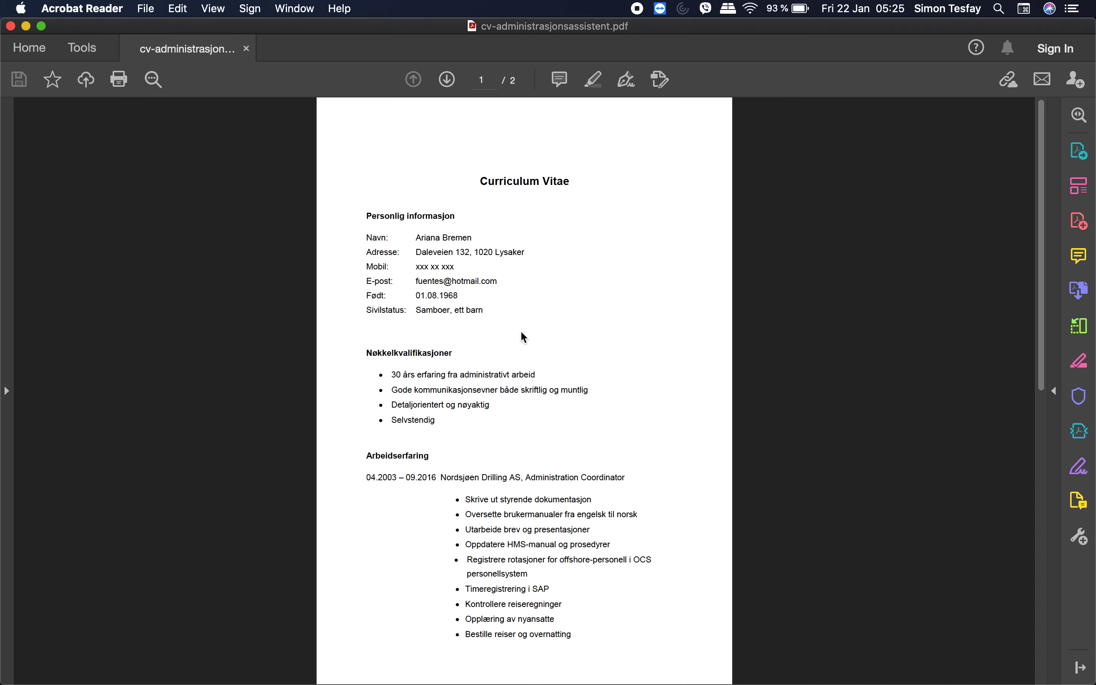
# Copy all the text of the example CV and switch back to Safari.
pyautogui.press('cmd+a')
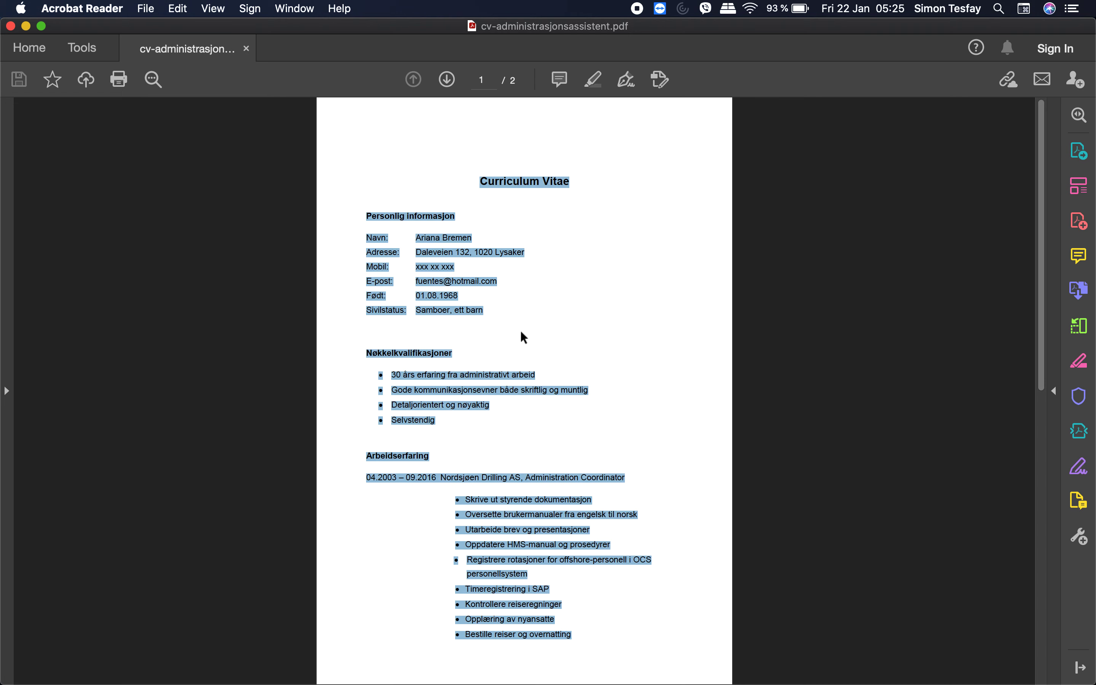
pyautogui.scroll(-3, 521, 330)
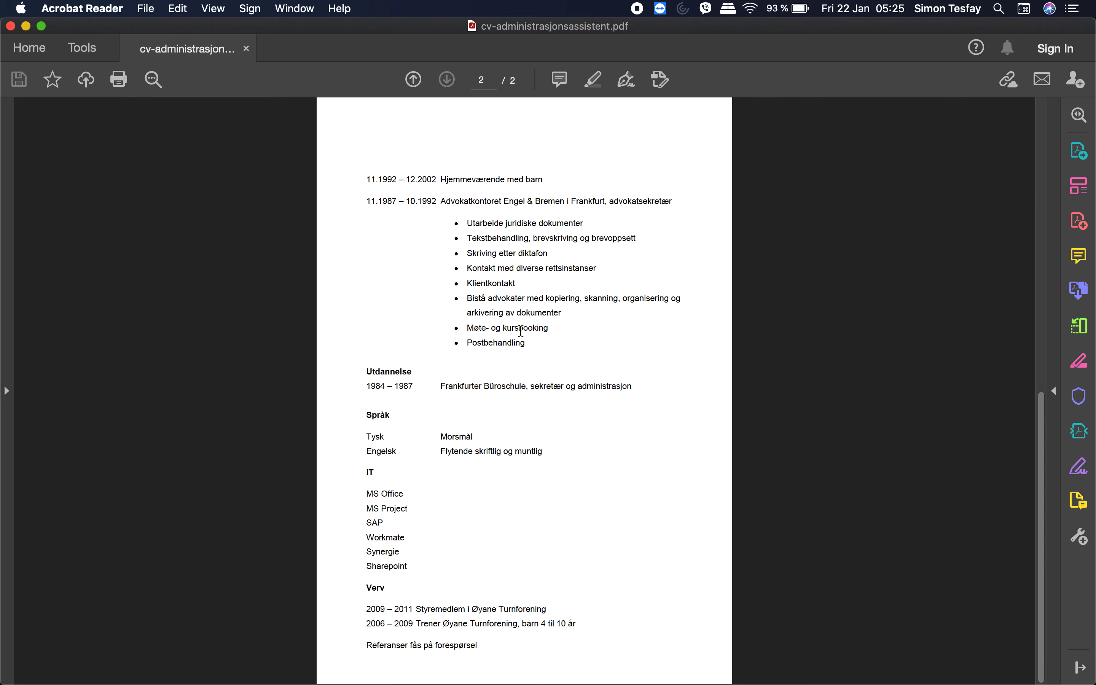
pyautogui.scroll(3, 521, 332)
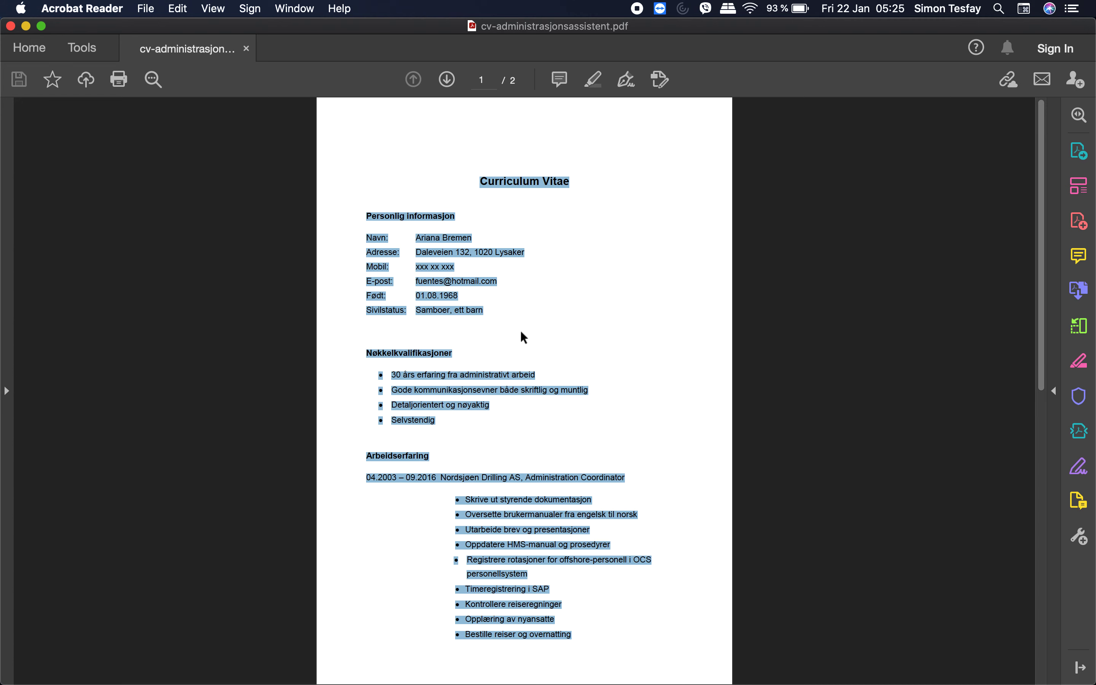
pyautogui.press('super+c')
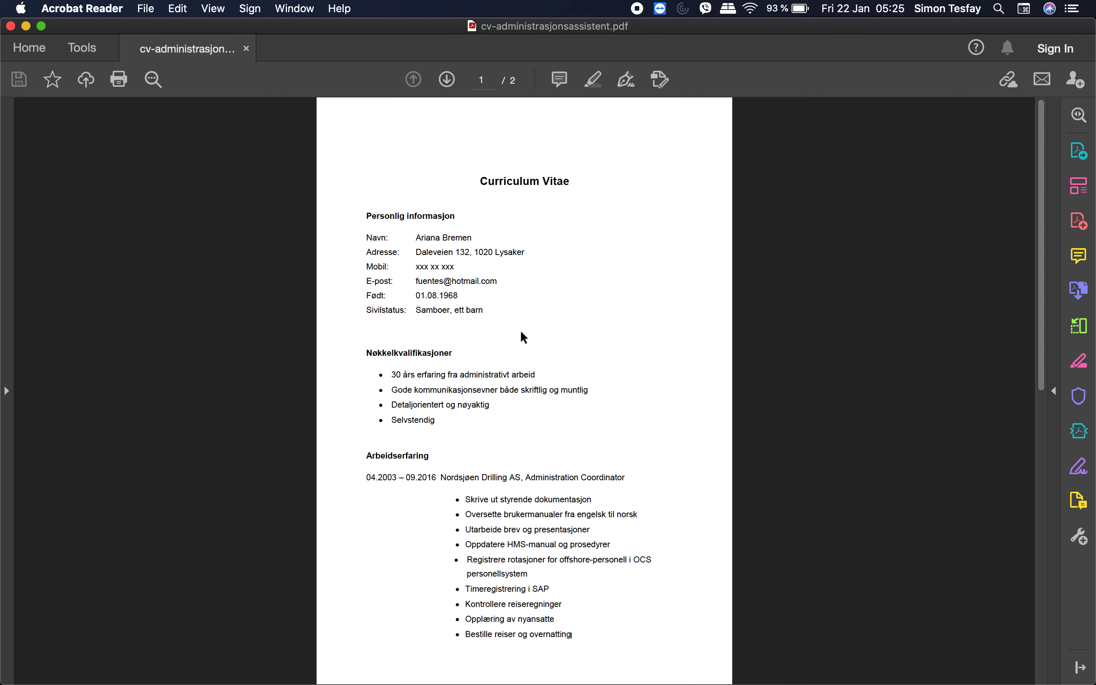
pyautogui.press('super+c')
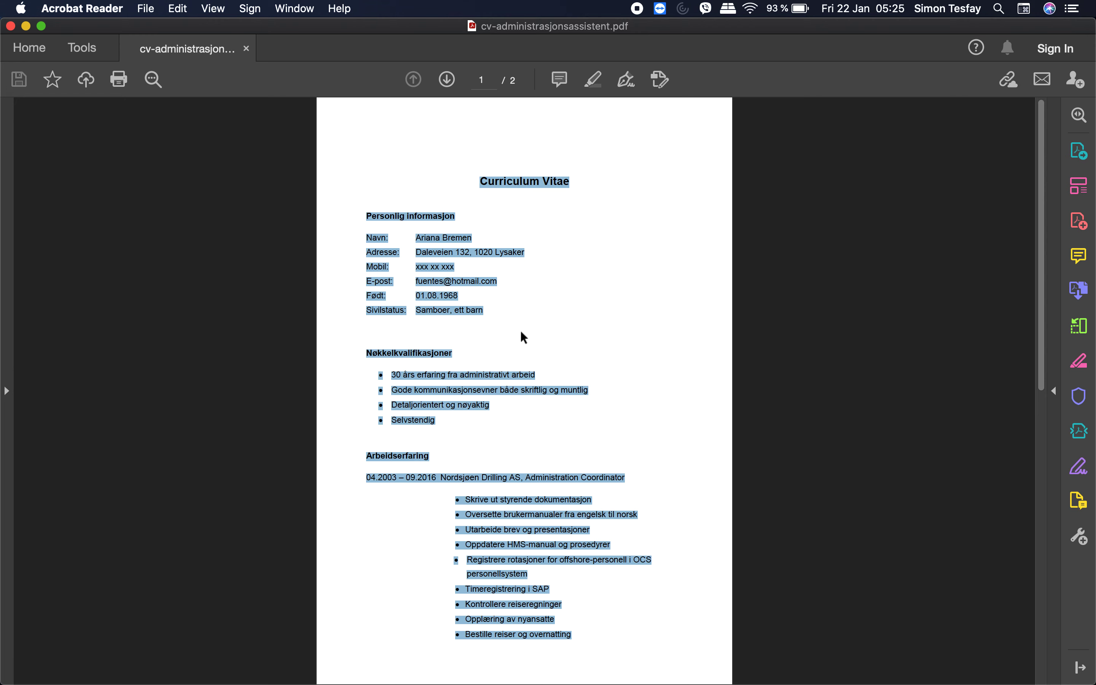
pyautogui.moveTo(755, 679)
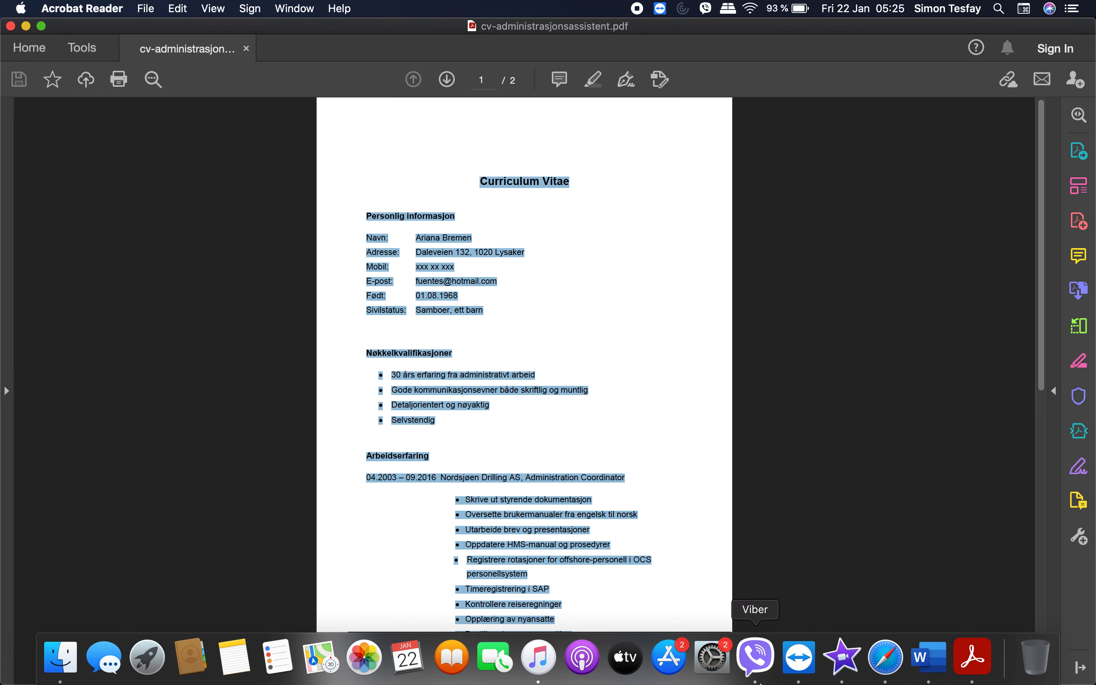
pyautogui.click(888, 658)
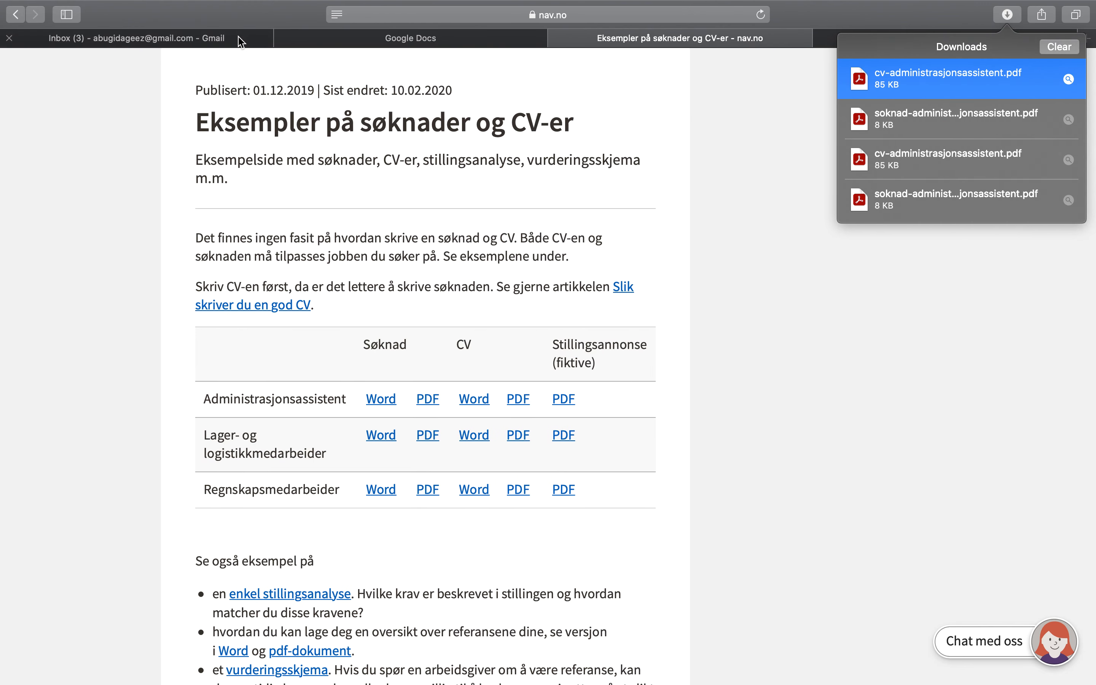
# Create a blank document in Google Docs and paste the copied example CV text into it.
pyautogui.click(394, 43)
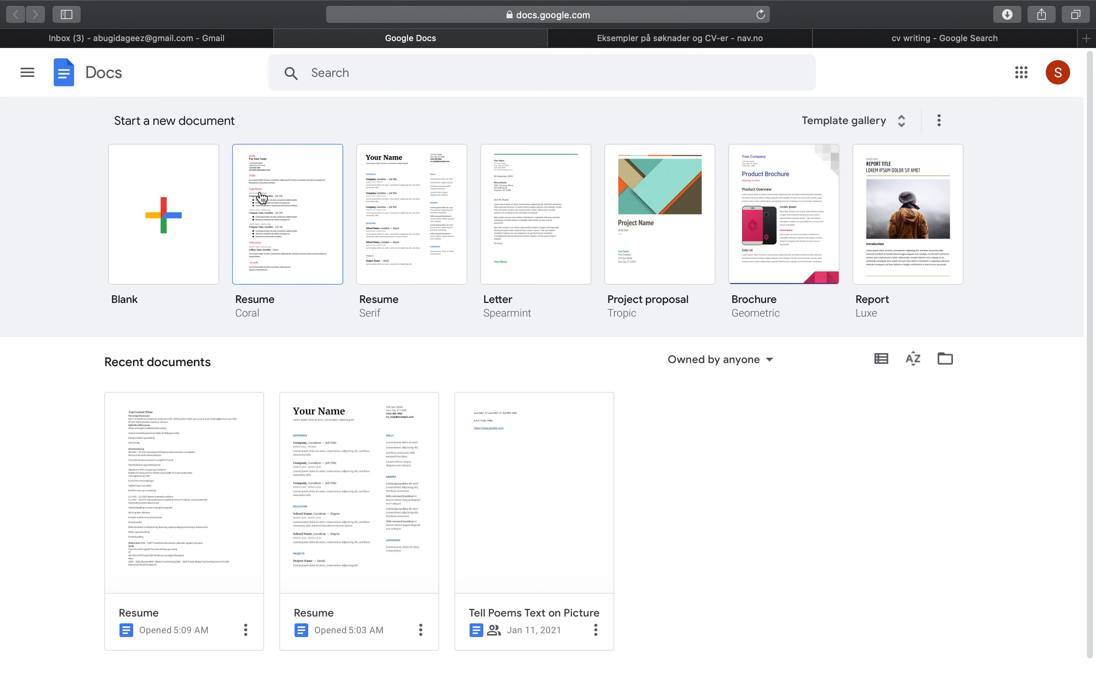
pyautogui.click(169, 222)
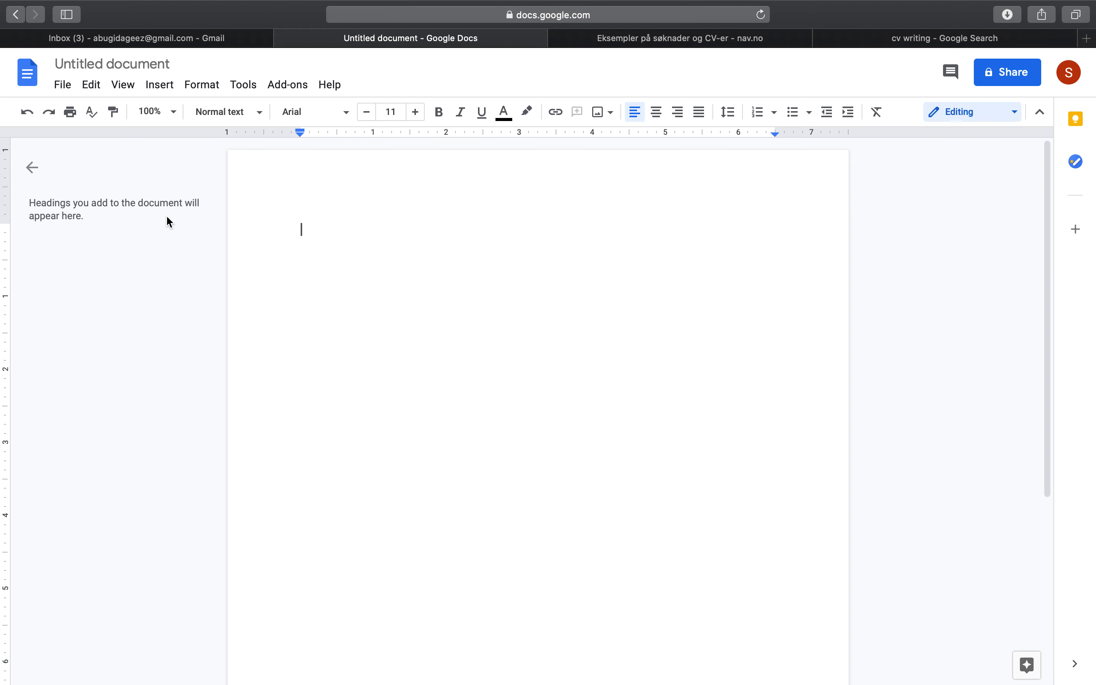
pyautogui.press('super+v')
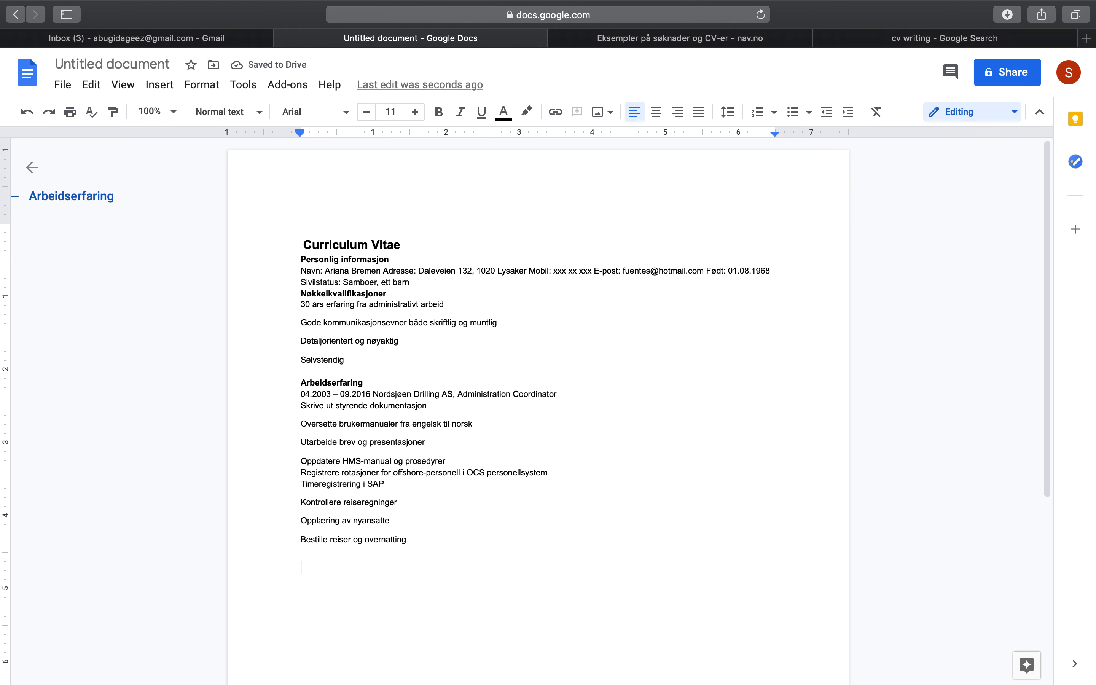
# Copy the text of the second PDF page in Acrobat Reader and paste it at the end of the Google Docs document in Safari.
pyautogui.moveTo(929, 664)
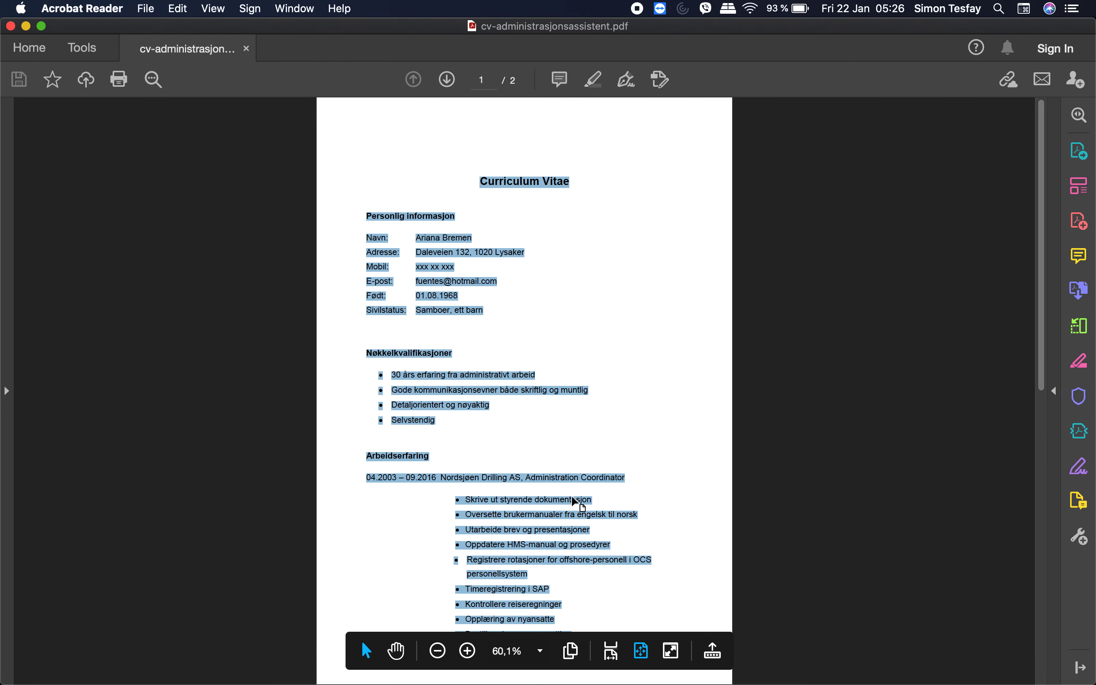
pyautogui.click(659, 497)
pyautogui.scroll(-10, 658, 492)
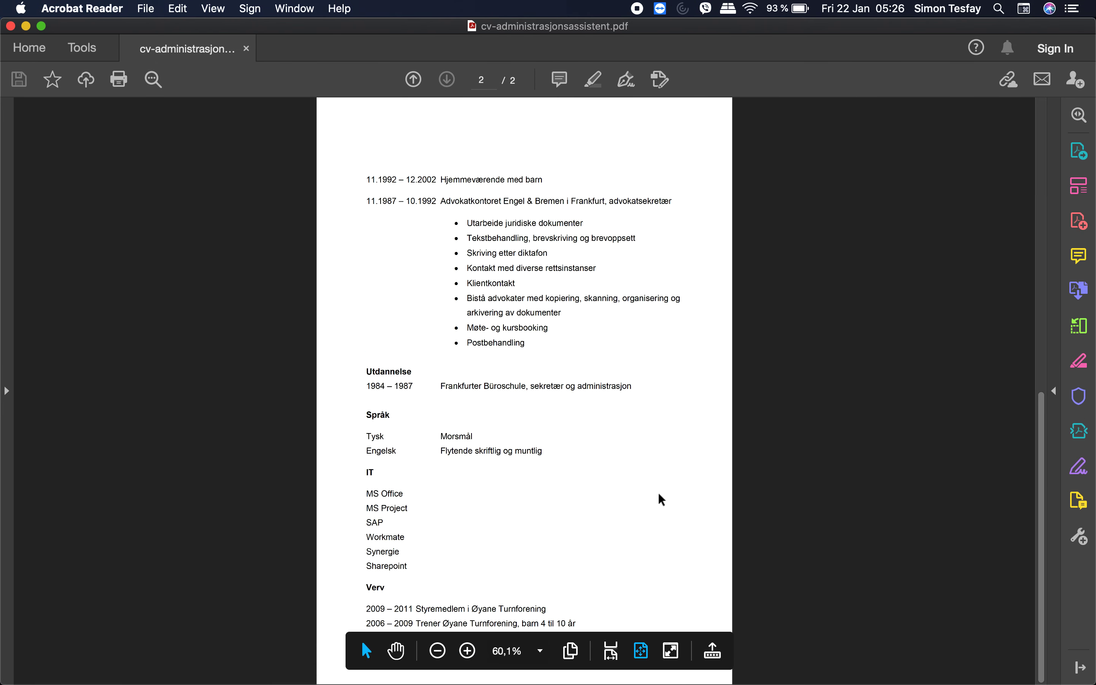
pyautogui.press('super+a')
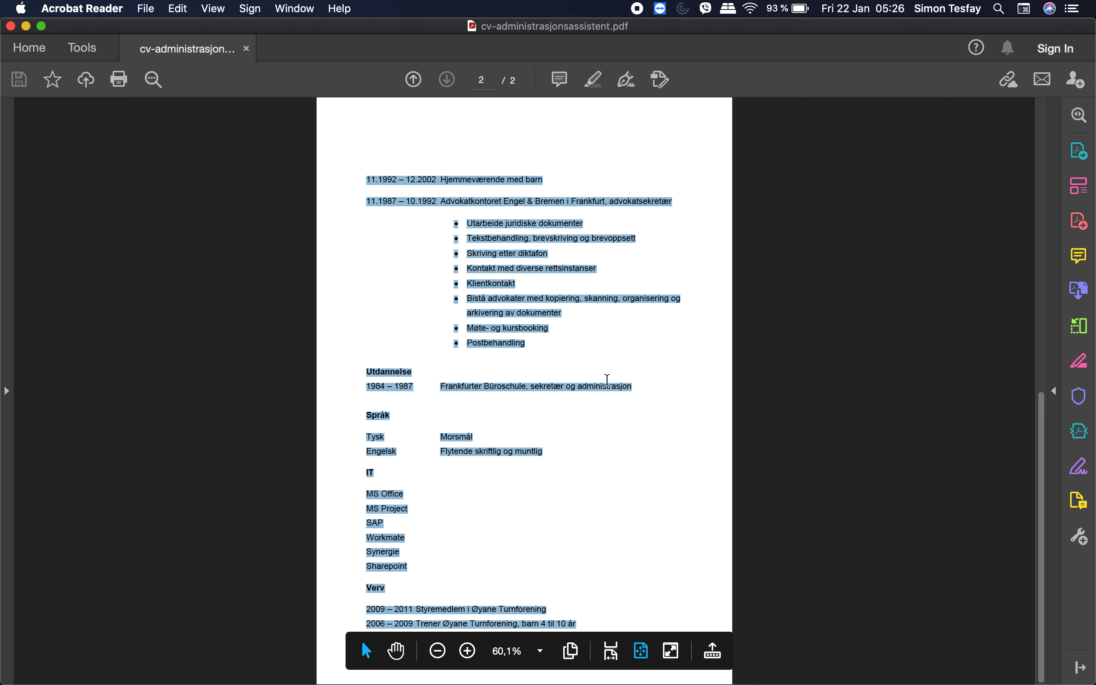
pyautogui.moveTo(754, 682)
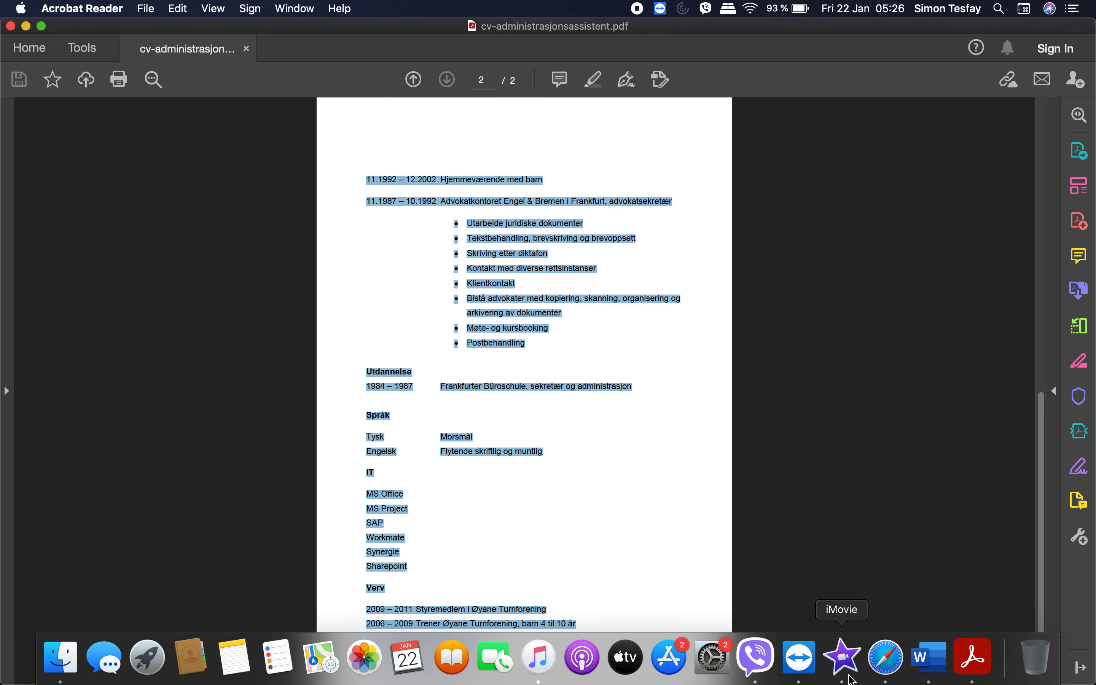
pyautogui.click(884, 662)
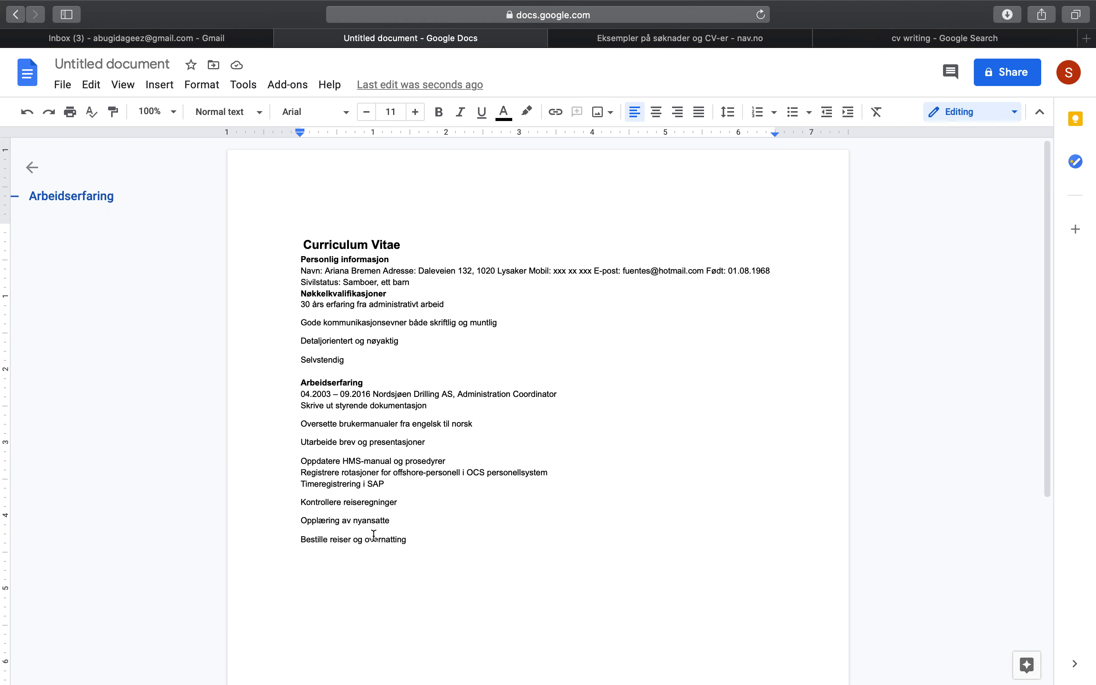
pyautogui.press('super+v')
pyautogui.scroll(10, 440, 473)
pyautogui.scroll(-7, 441, 474)
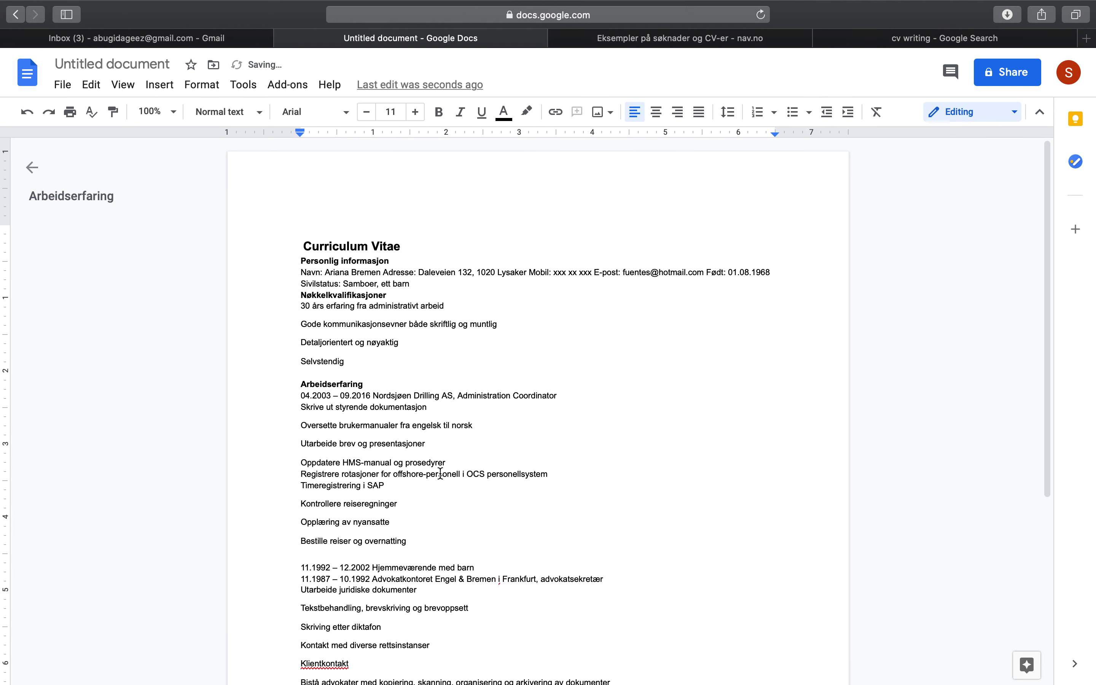
pyautogui.scroll(4, 440, 474)
pyautogui.scroll(3, 440, 473)
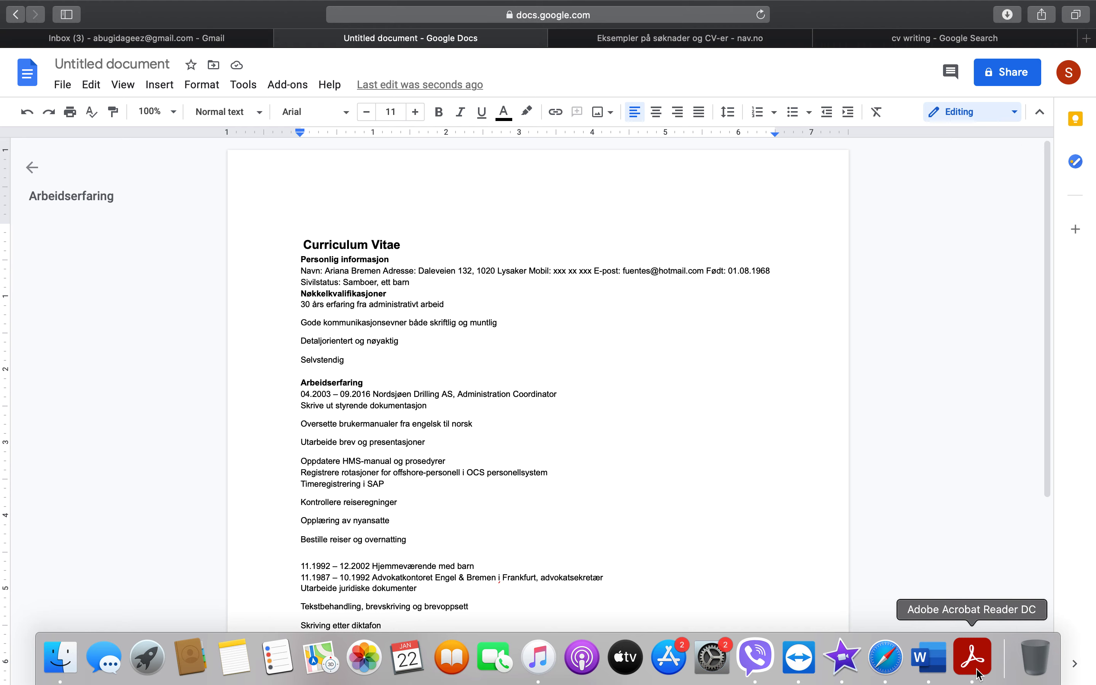
# Check the personal details layout in the Acrobat Reader PDF, return to Safari, and start Adresse and Mobil on their own lines.
pyautogui.click(990, 652)
pyautogui.click(534, 369)
pyautogui.press('Home')
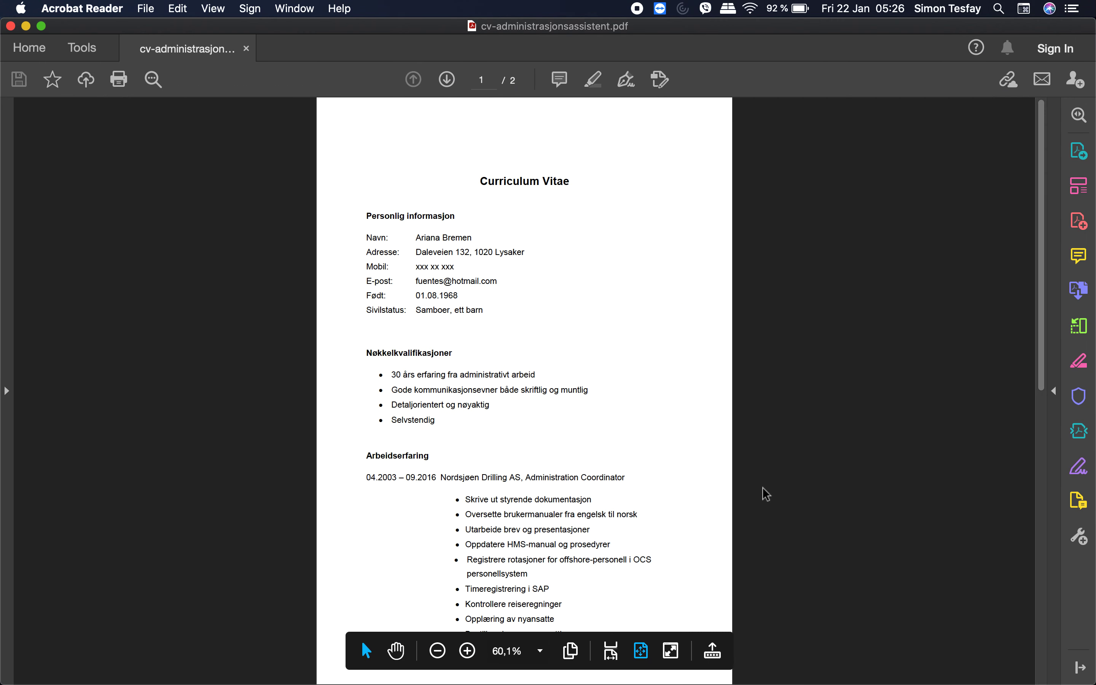
pyautogui.click(886, 666)
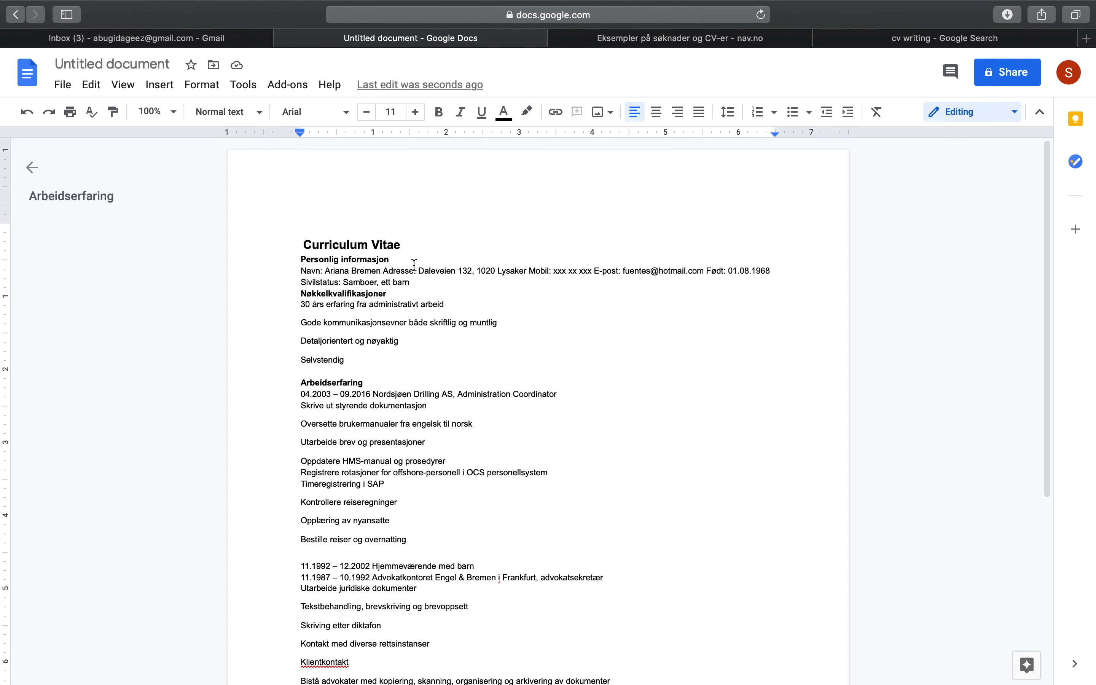
pyautogui.click(498, 273)
pyautogui.click(384, 273)
pyautogui.press('Return')
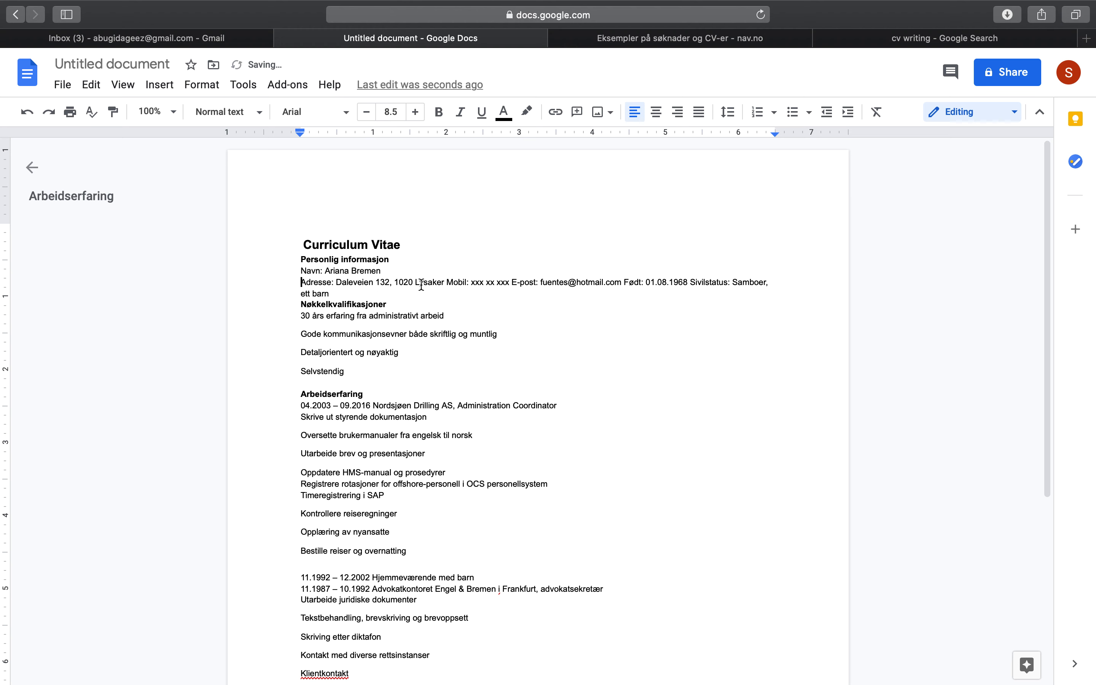
pyautogui.click(448, 281)
pyautogui.press('Return')
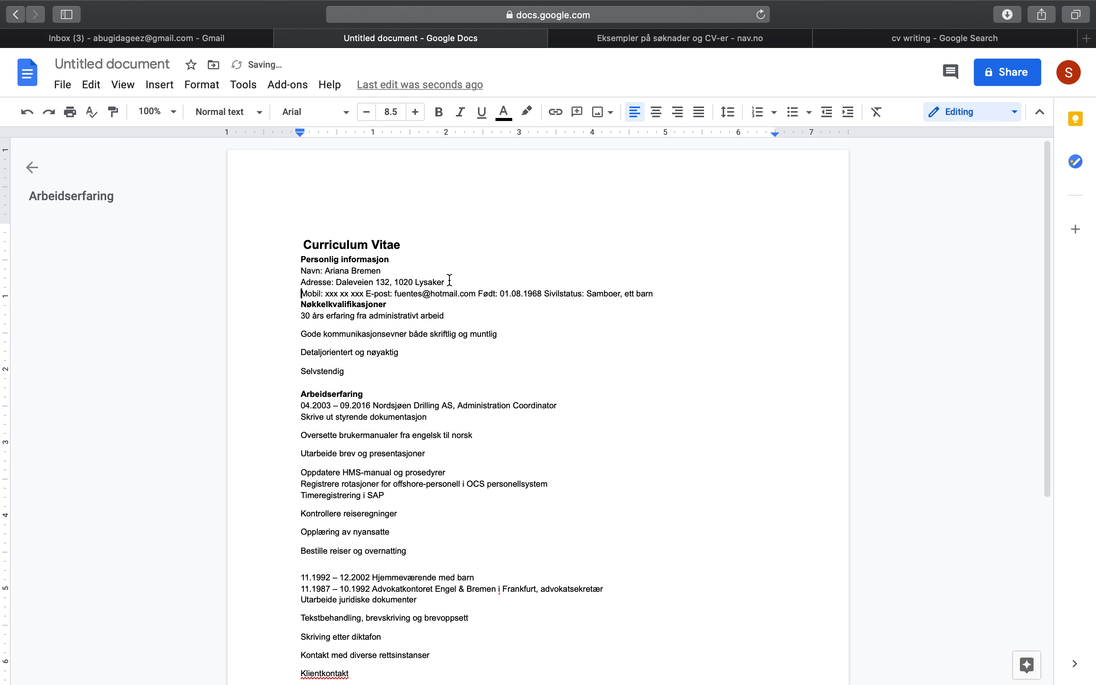
# Insert a blank line above Nøkkelkvalifikasjoner and start E-post, Født and Sivilstatus on their own lines.
pyautogui.press('Down')
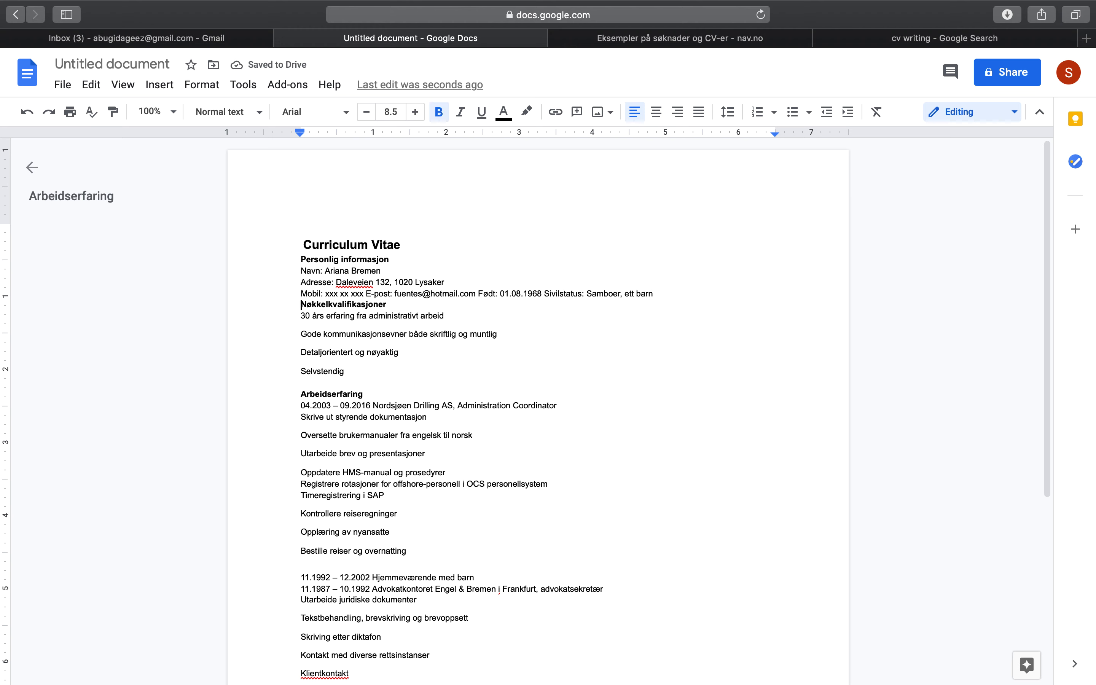
pyautogui.press('Return')
pyautogui.click(367, 295)
pyautogui.press('Return')
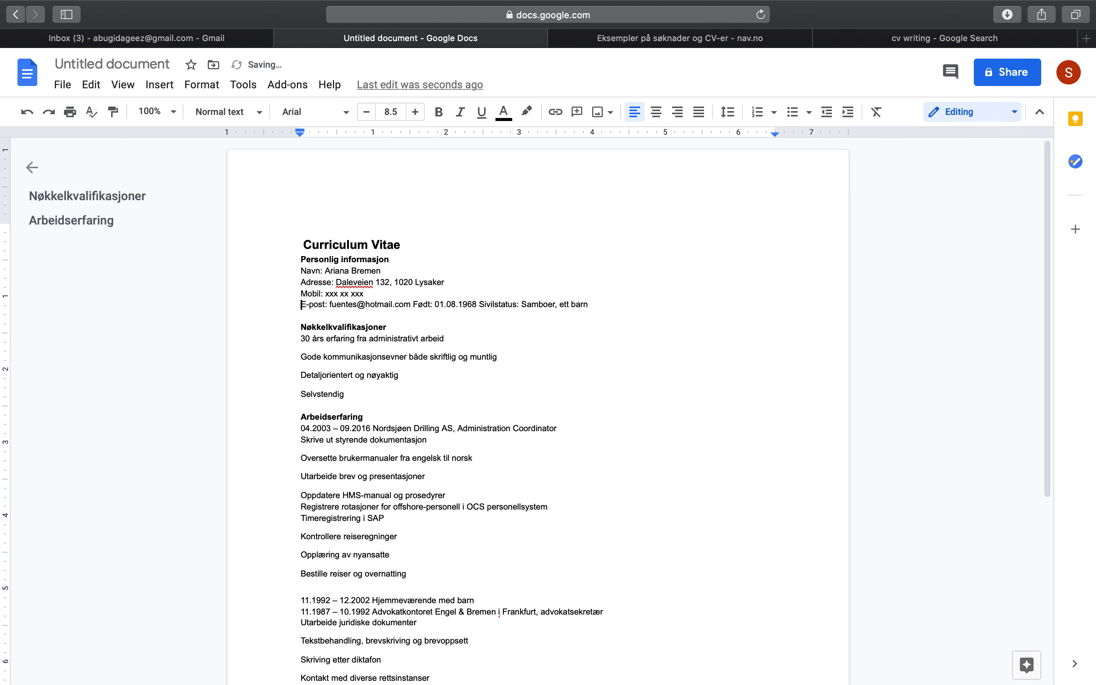
pyautogui.click(414, 305)
pyautogui.press('Return')
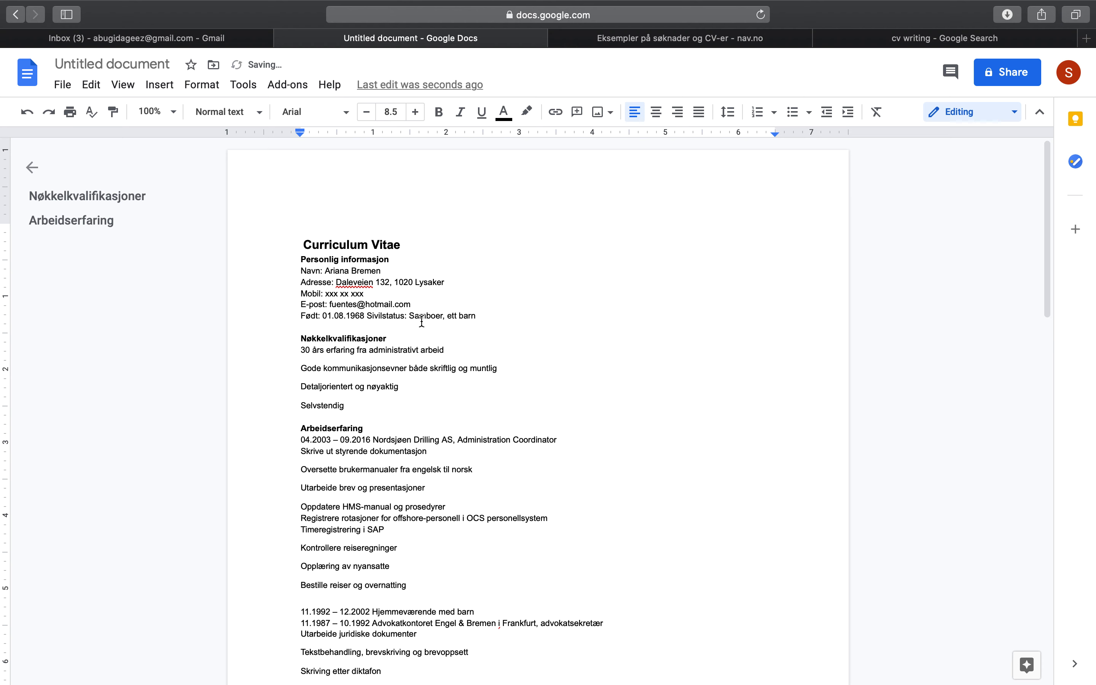
pyautogui.click(370, 317)
pyautogui.press('Return')
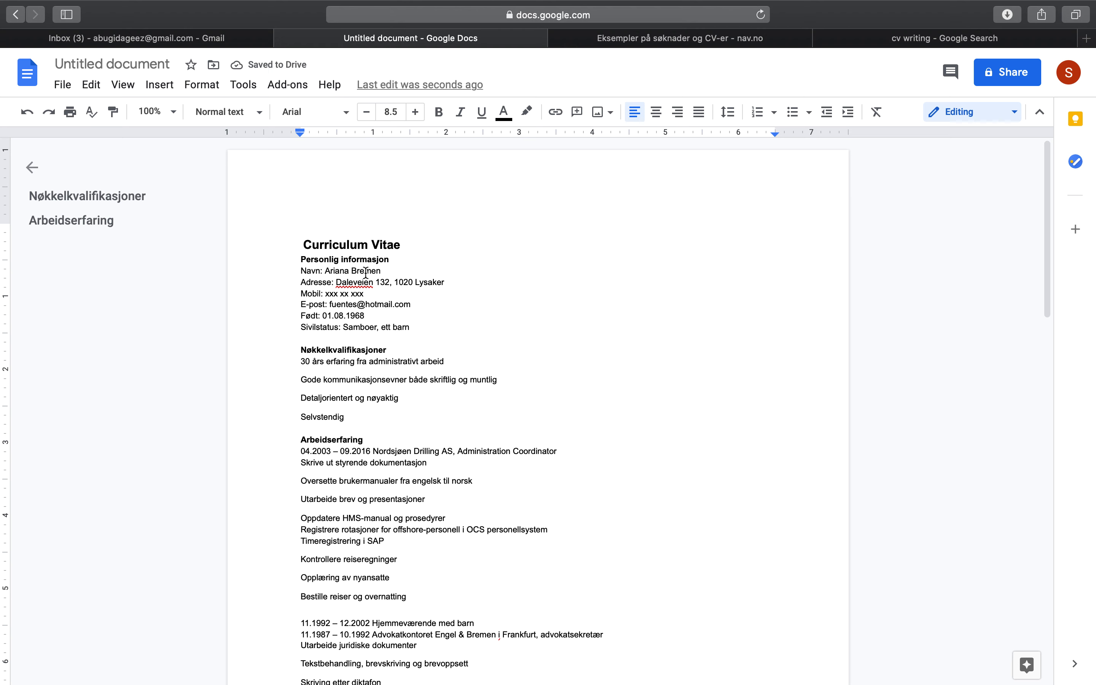
# Compare the pasted CV's sections with the bulleted Nøkkelkvalifikasjoner and Arbeidserfaring lists in the Acrobat Reader PDF, and return to Safari.
pyautogui.tripleClick(337, 240)
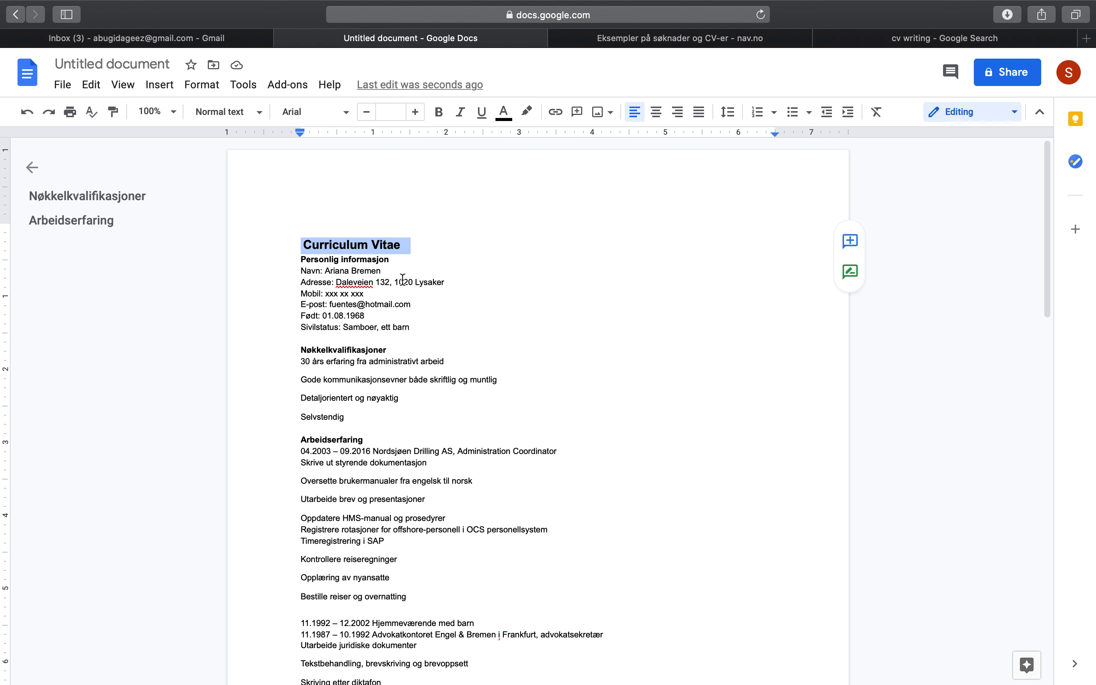
pyautogui.doubleClick(365, 327)
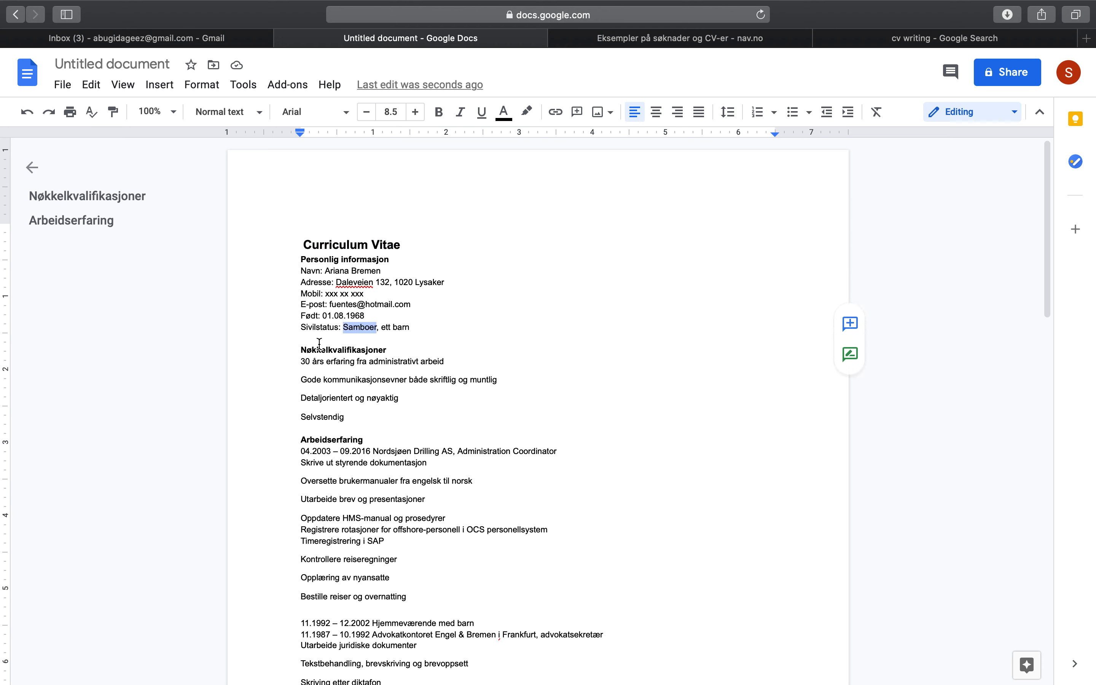
pyautogui.click(326, 294)
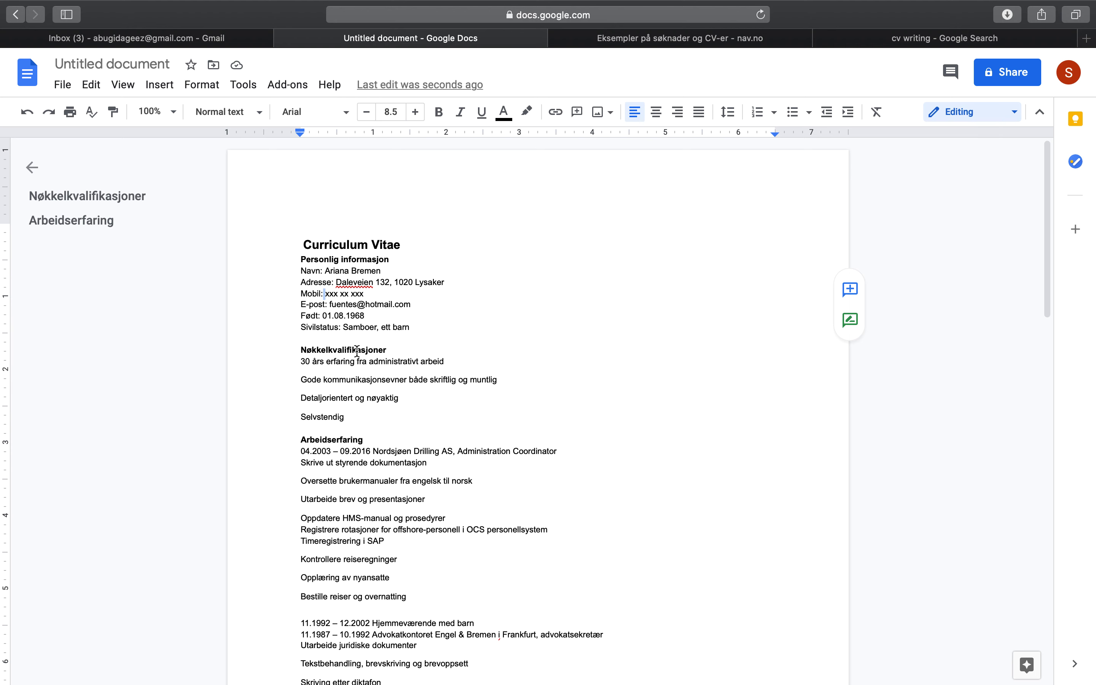
pyautogui.scroll(-3, 364, 413)
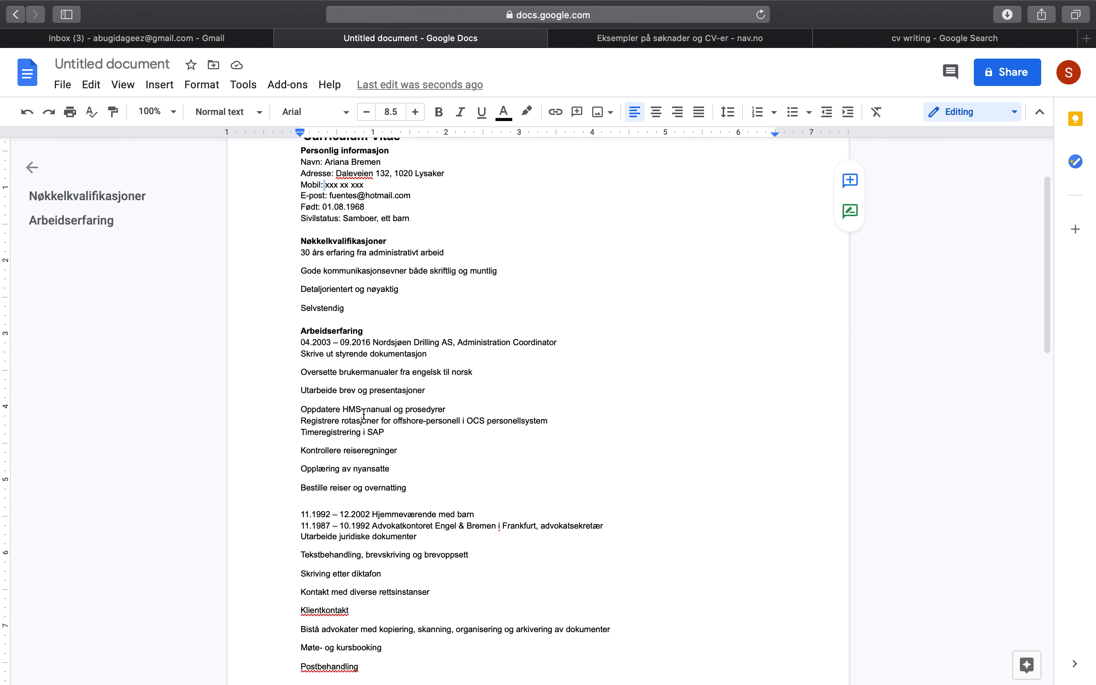
pyautogui.moveTo(883, 656)
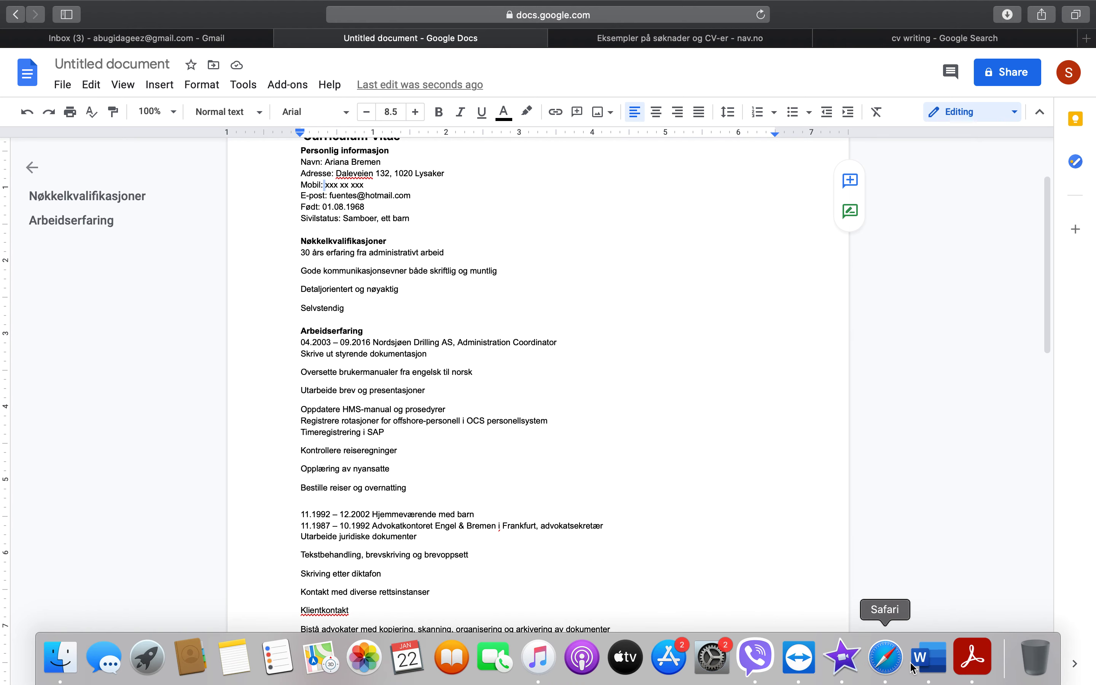
pyautogui.click(966, 666)
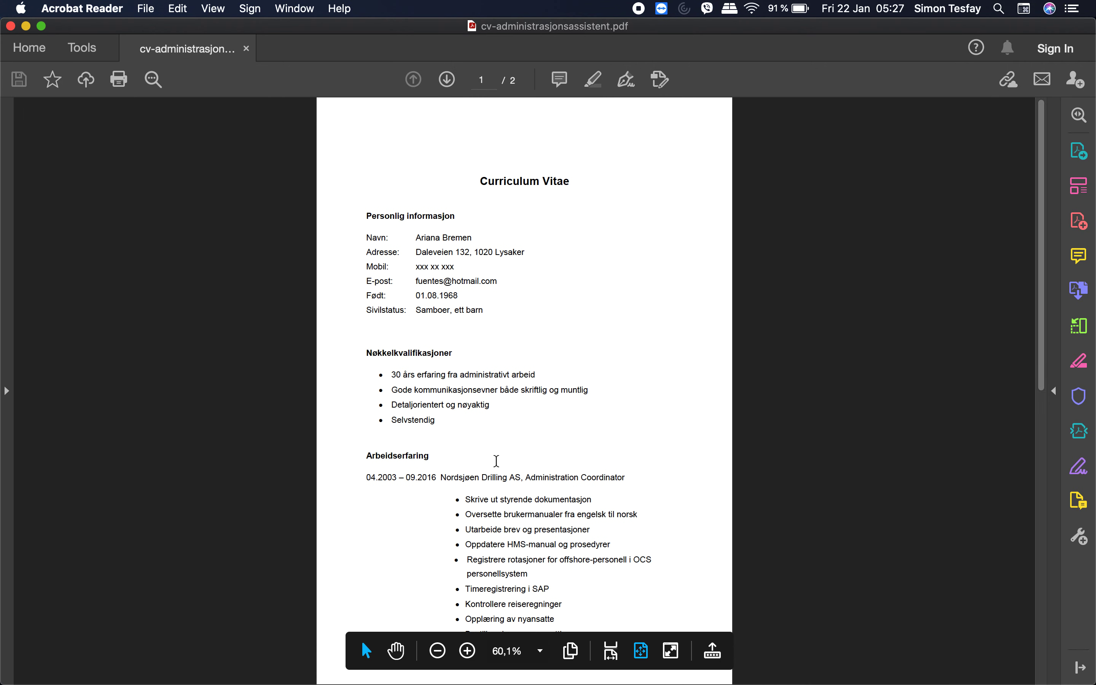
pyautogui.moveTo(463, 503); pyautogui.dragTo(549, 592)
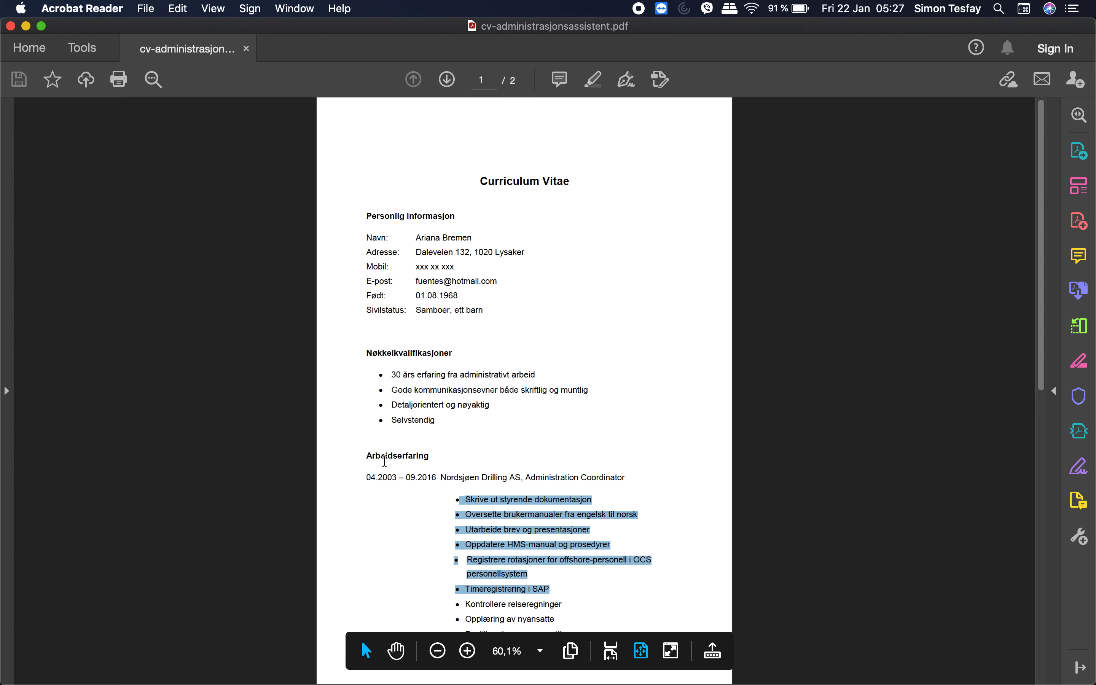
pyautogui.moveTo(379, 390); pyautogui.dragTo(382, 390)
pyautogui.click(450, 411)
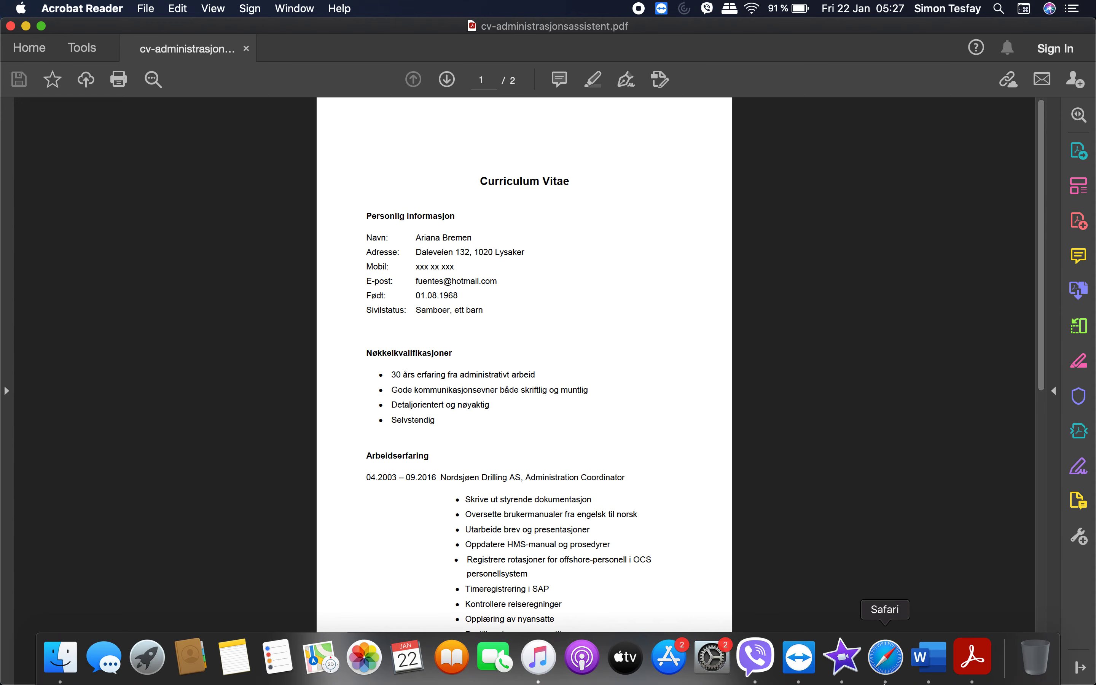
pyautogui.click(886, 664)
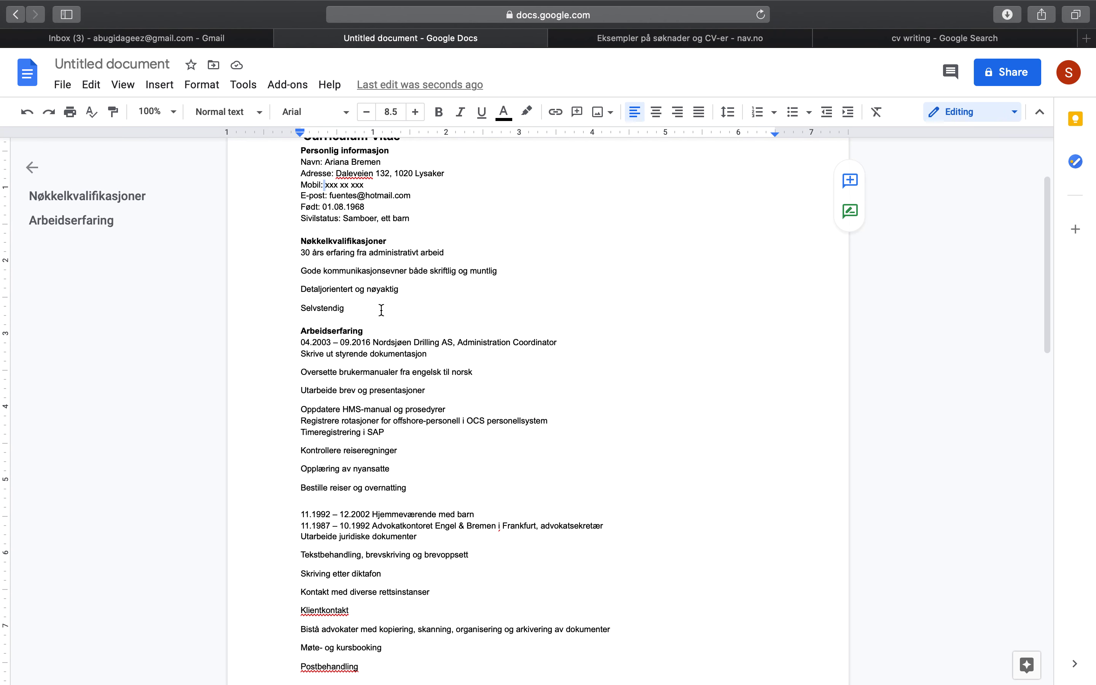
# Read through the pasted CV from the Curriculum Vitae title to the references line.
pyautogui.scroll(2, 380, 310)
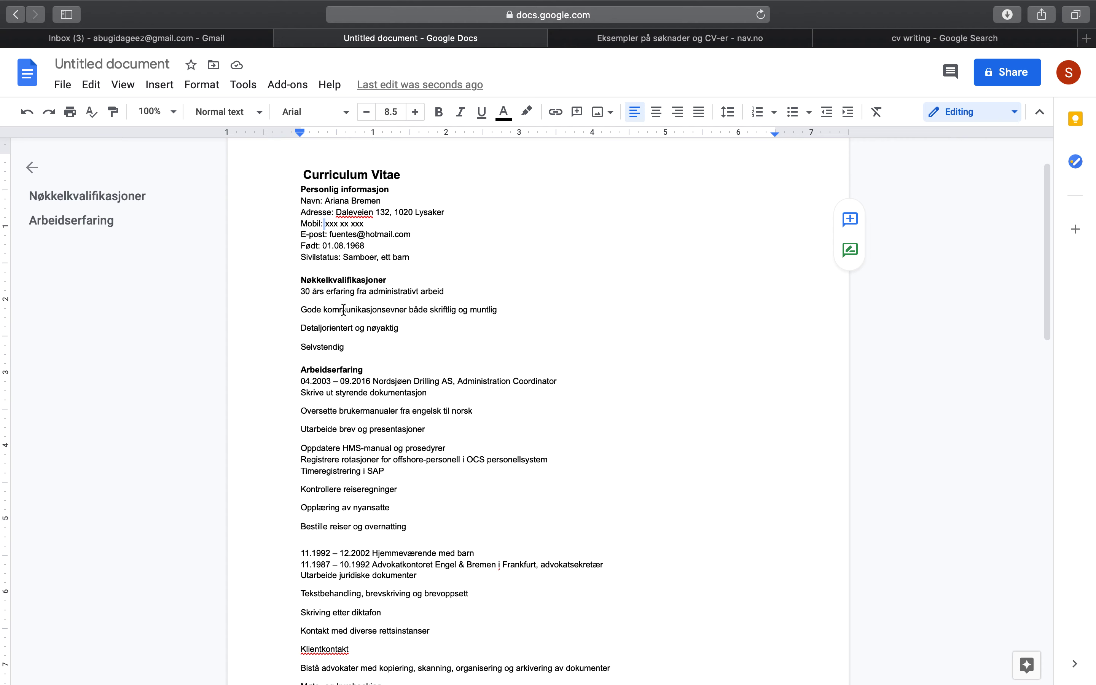
pyautogui.click(378, 312)
pyautogui.scroll(-5, 412, 415)
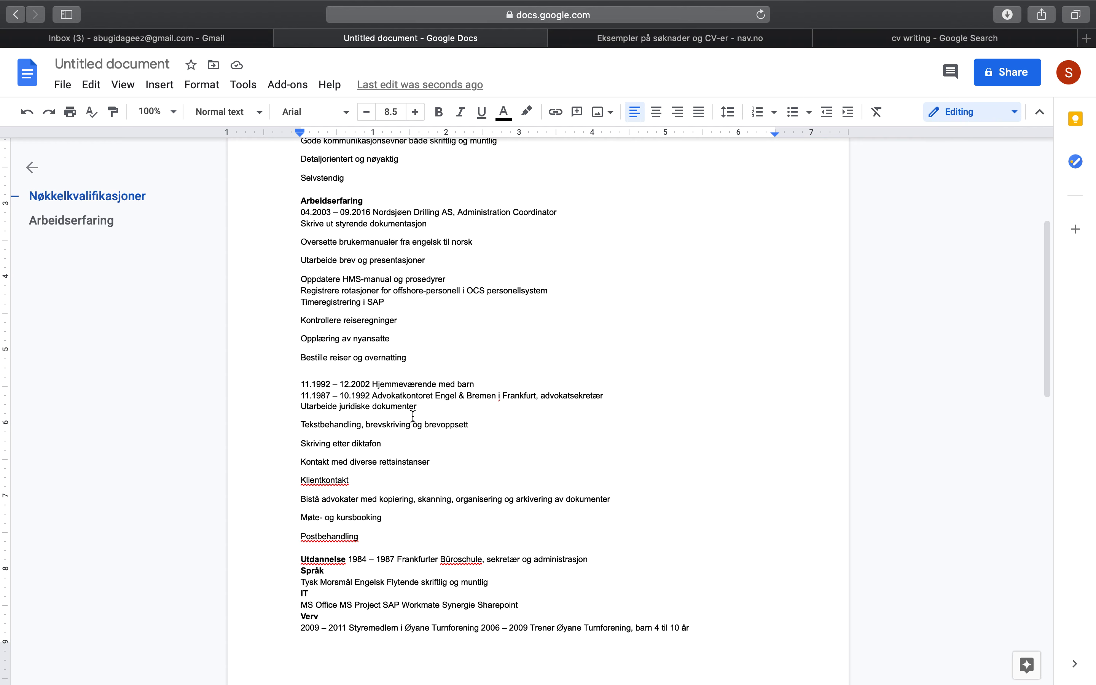
pyautogui.scroll(7, 412, 416)
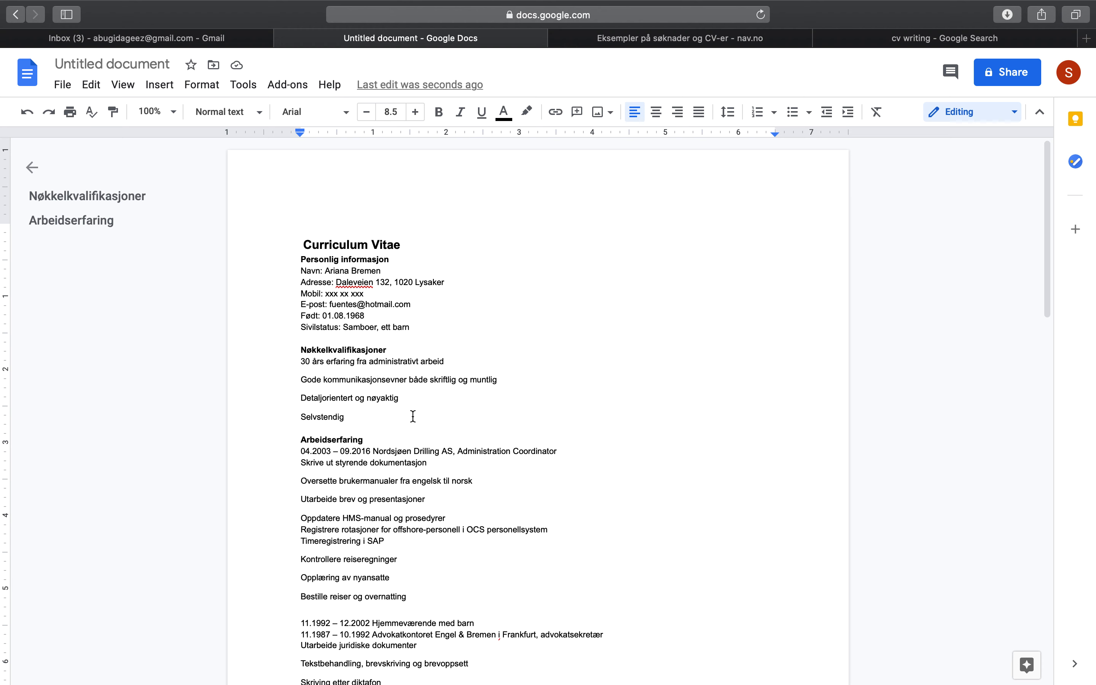
pyautogui.scroll(-15, 412, 416)
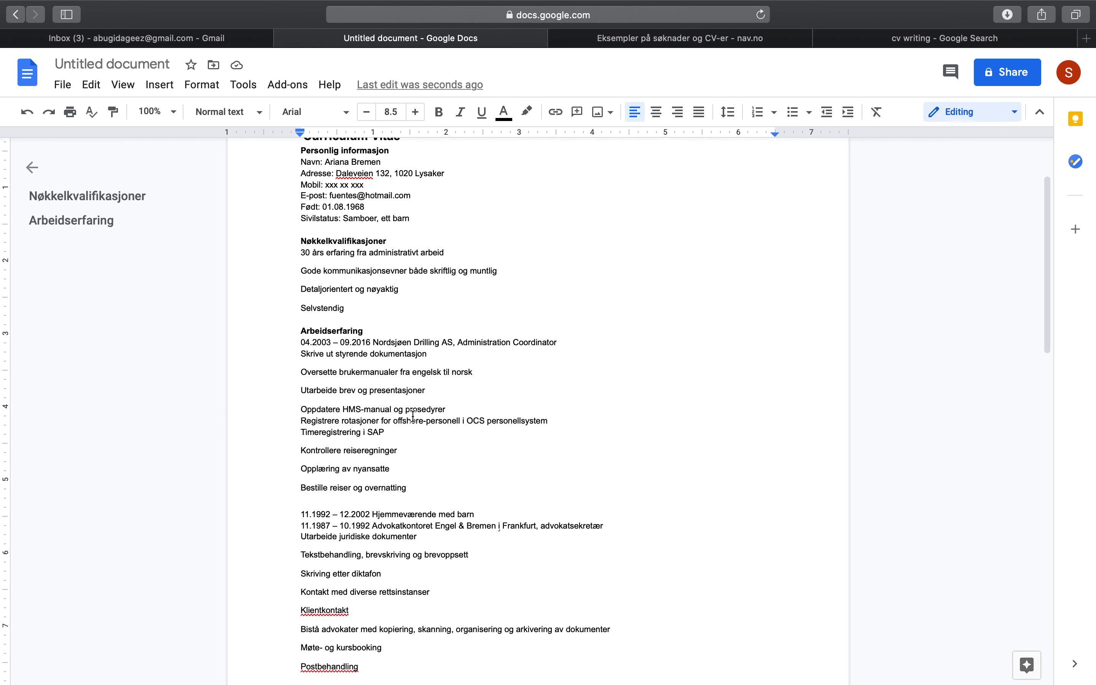
pyautogui.scroll(-16, 412, 416)
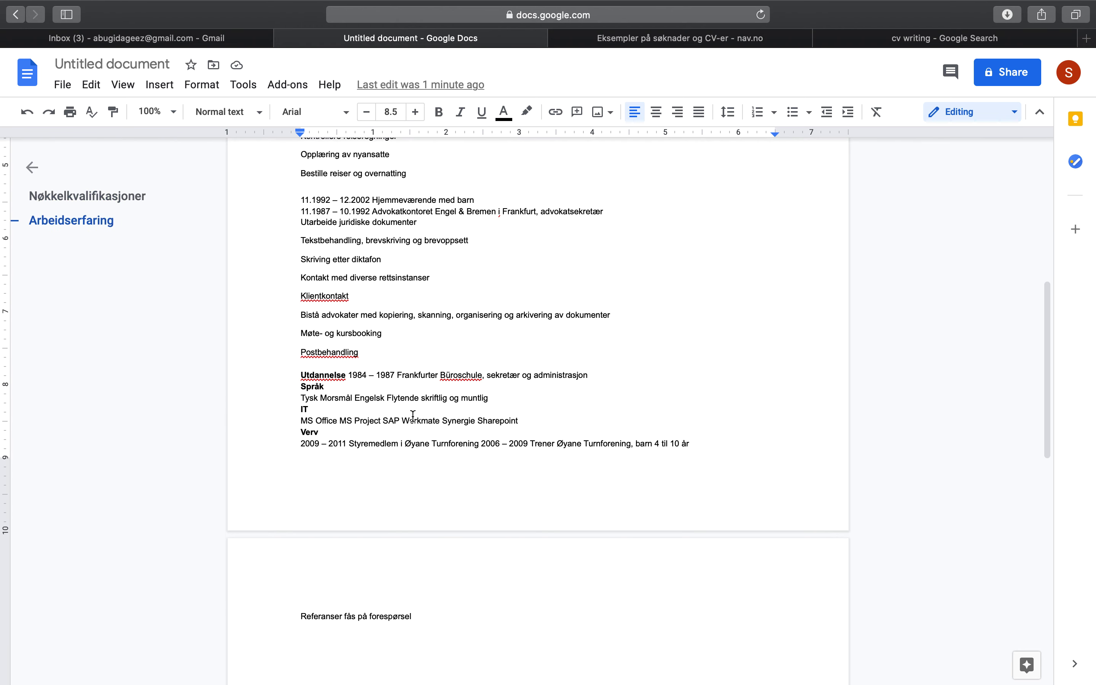
pyautogui.scroll(18, 412, 417)
pyautogui.scroll(14, 412, 416)
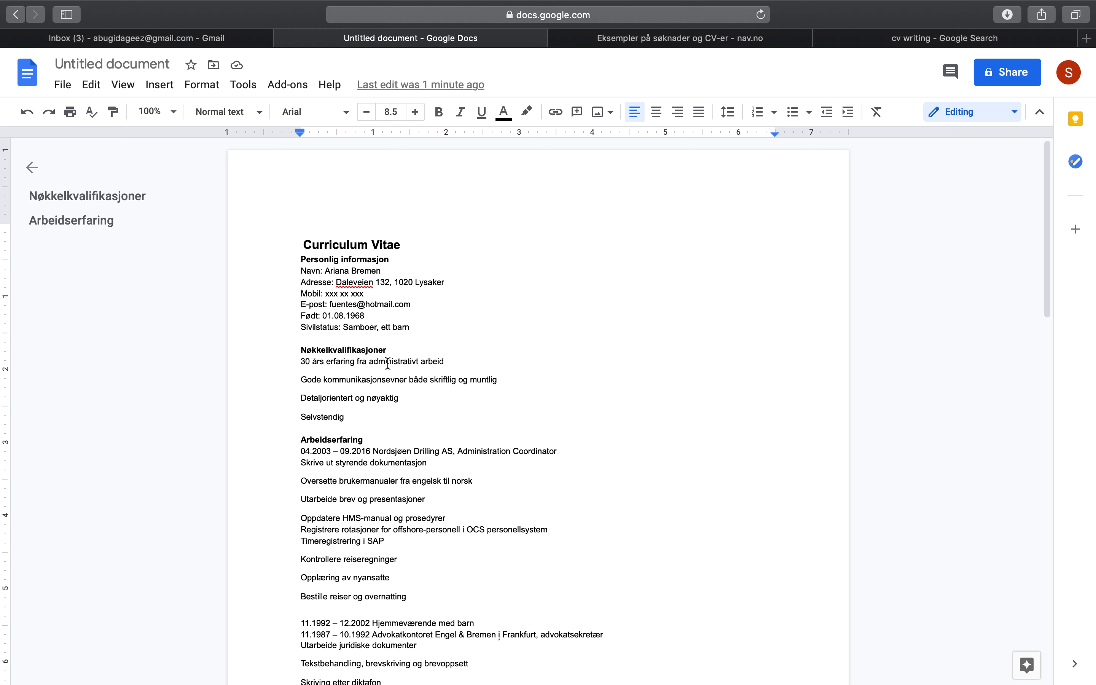
# Replace "Samboer" in the Sivilstatus line with "Gift" and delete the comma after it.
pyautogui.doubleClick(363, 327)
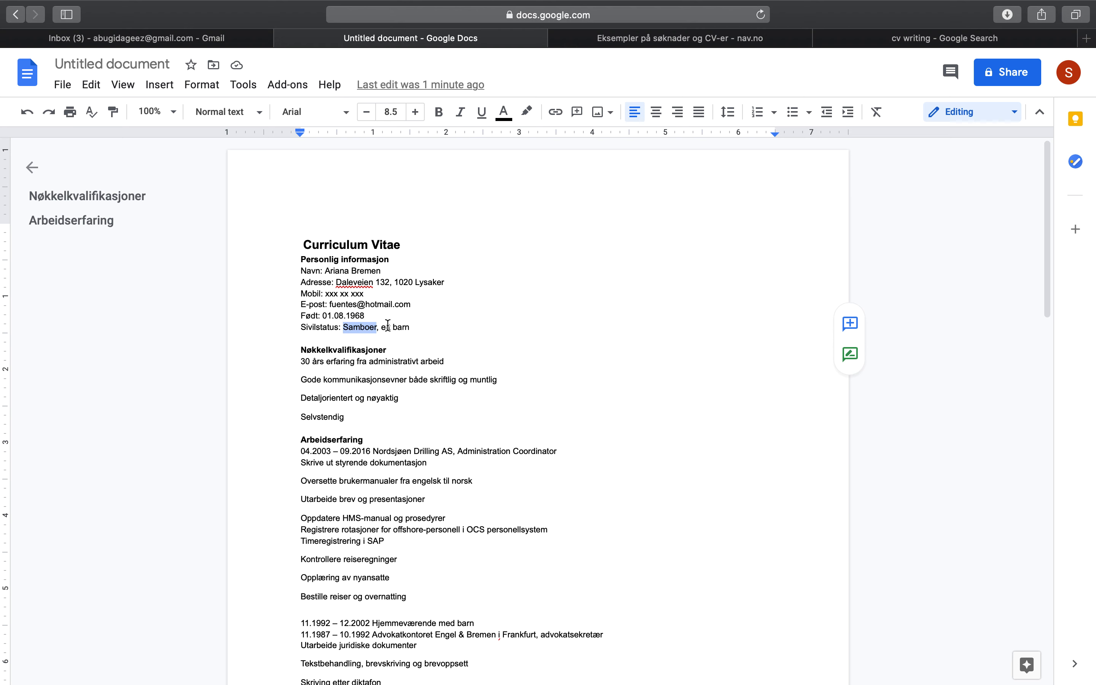
pyautogui.write('Gift')
pyautogui.press('Delete')
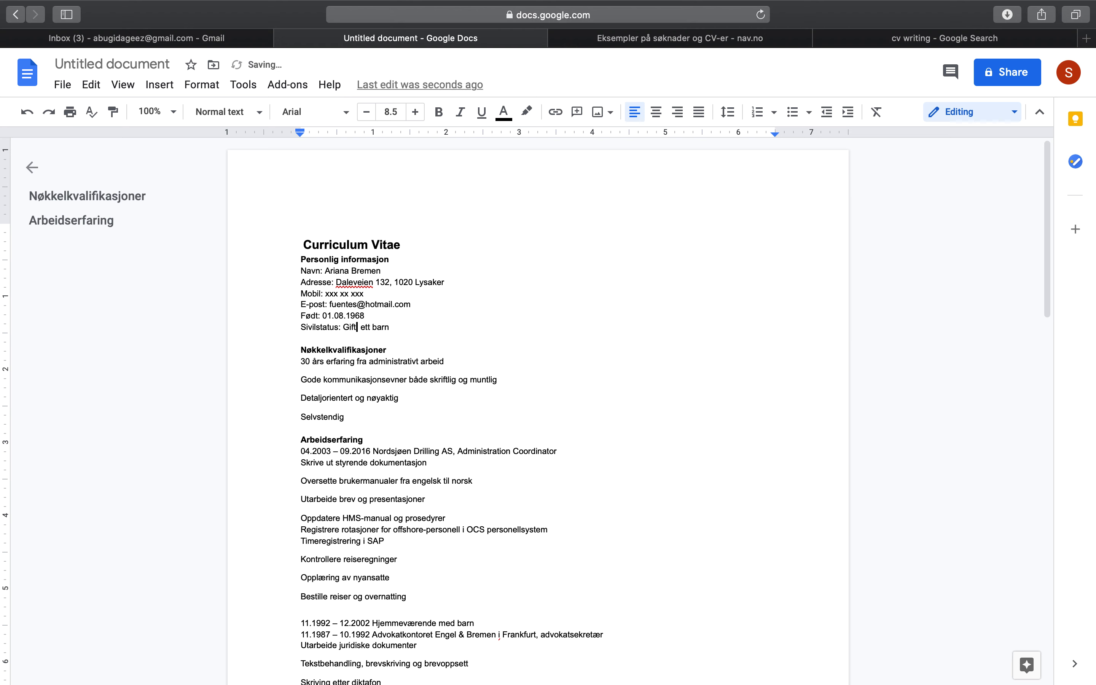
# Put a comma after "Gift" in the Sivilstatus line and replace "ett" with "to" before "barn".
pyautogui.write(',')
pyautogui.doubleClick(368, 328)
pyautogui.write('to')
# Review the CV from the Sivilstatus line down to the references line on the second page.
pyautogui.scroll(-2, 482, 480)
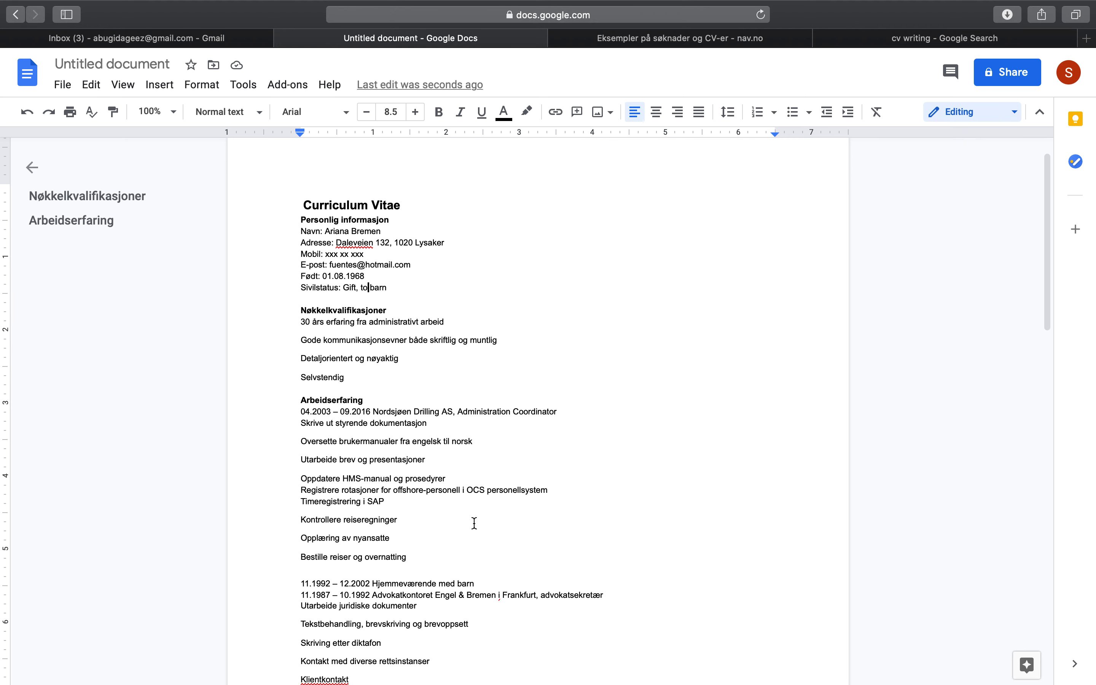
pyautogui.scroll(-2, 473, 525)
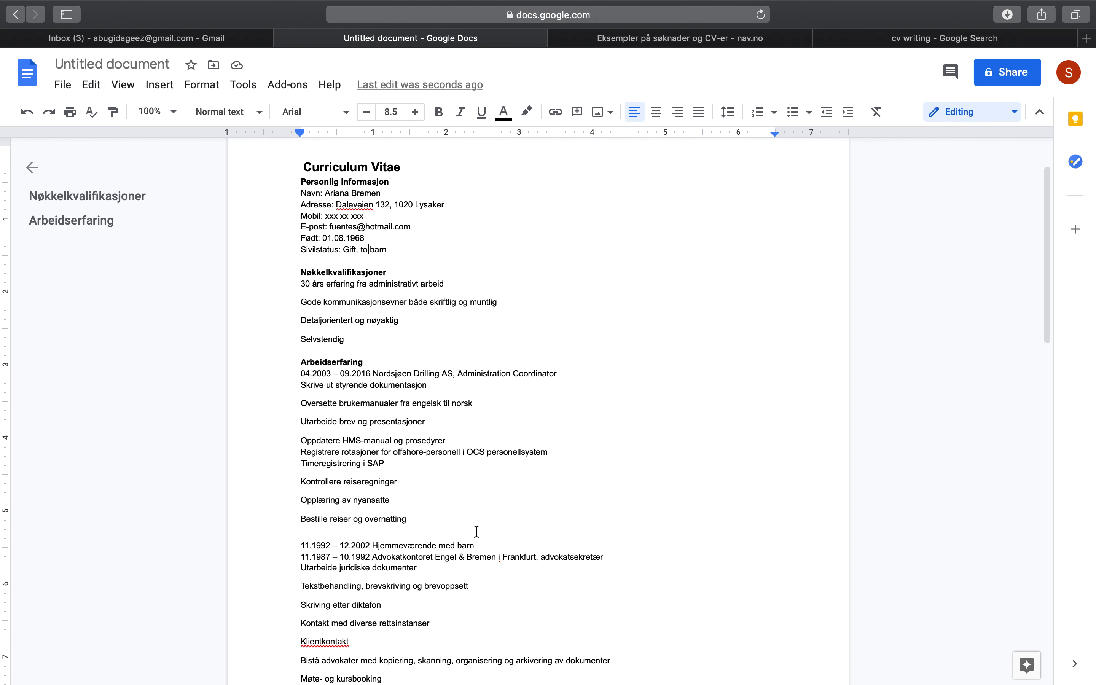
pyautogui.scroll(-5, 476, 531)
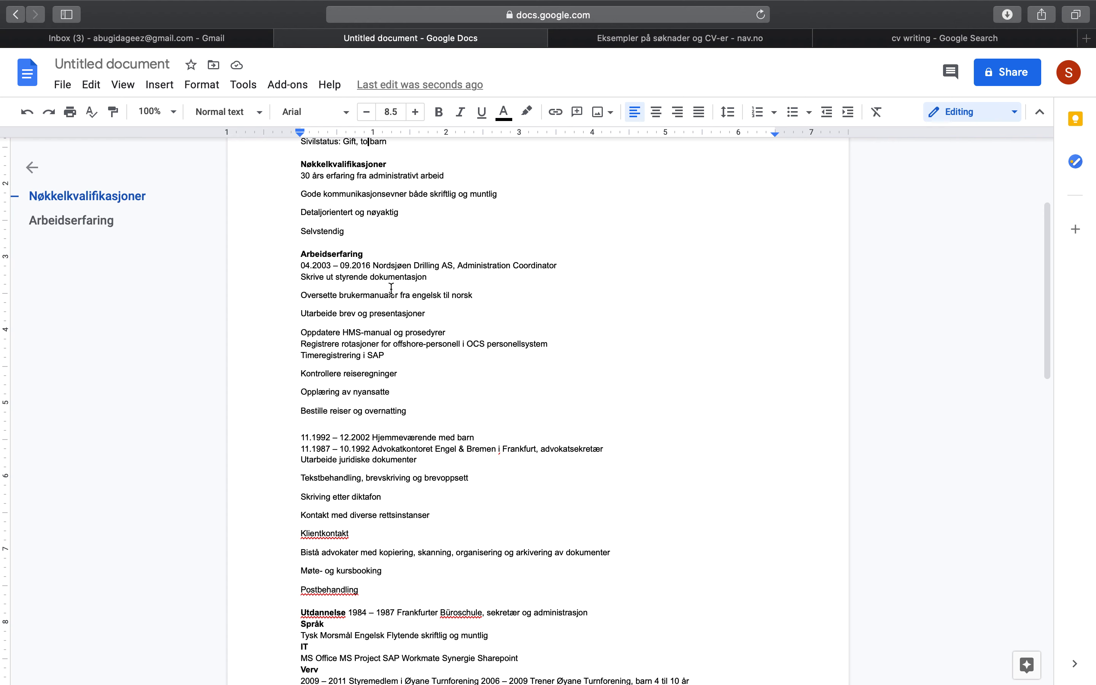
pyautogui.scroll(-1, 403, 413)
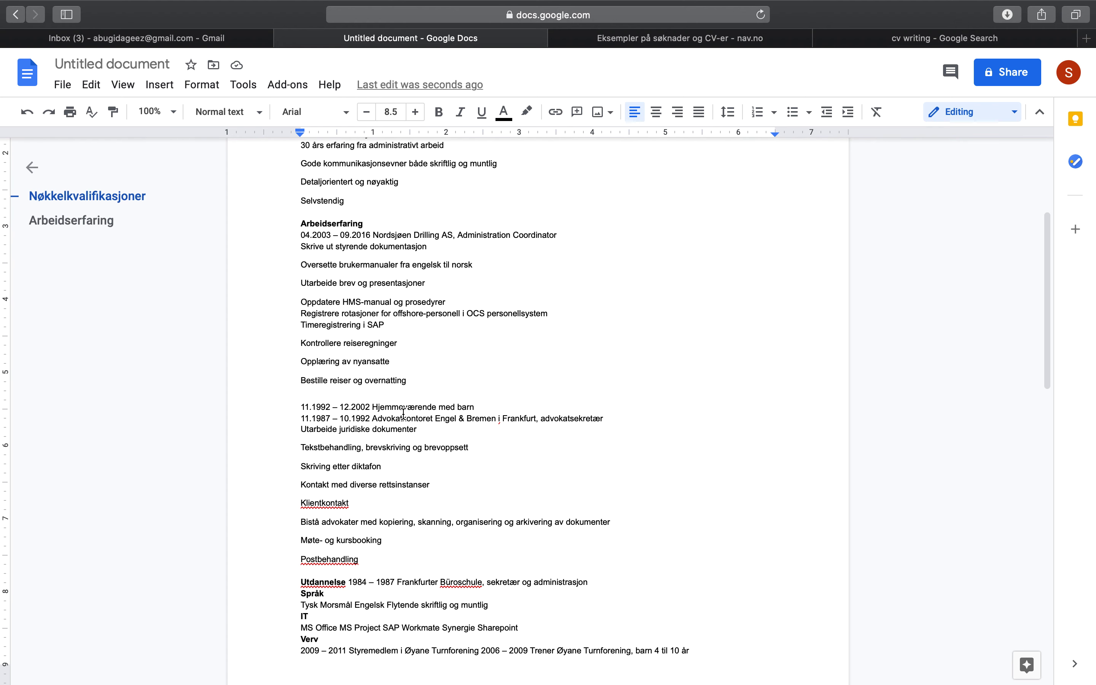
pyautogui.scroll(-5, 403, 413)
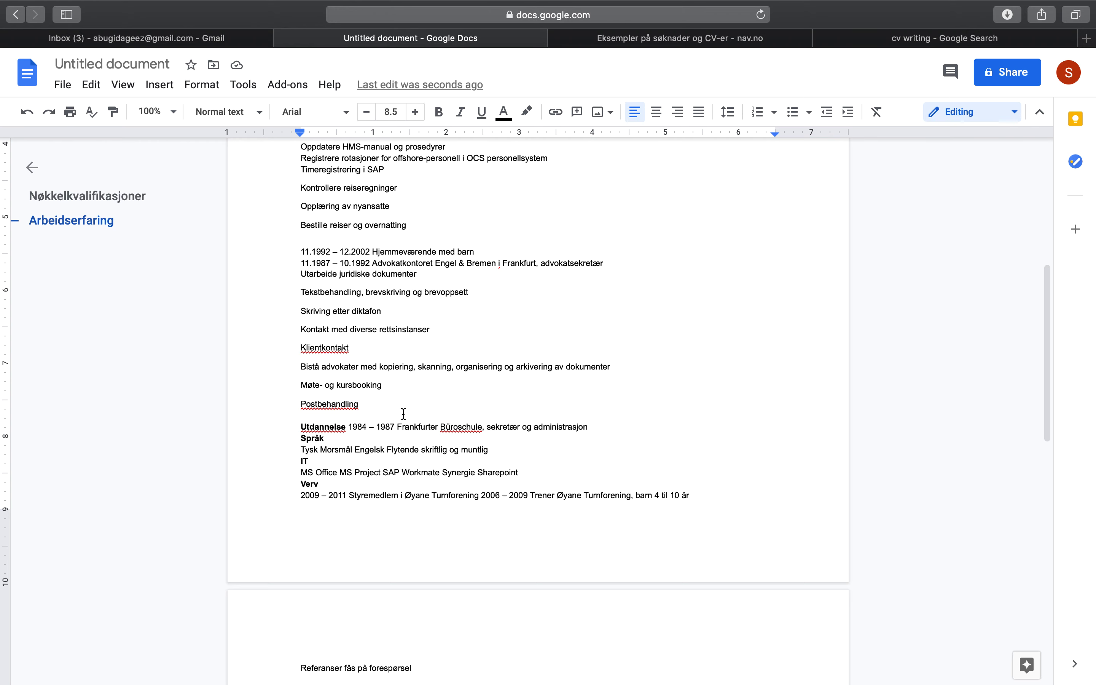
pyautogui.scroll(10, 403, 413)
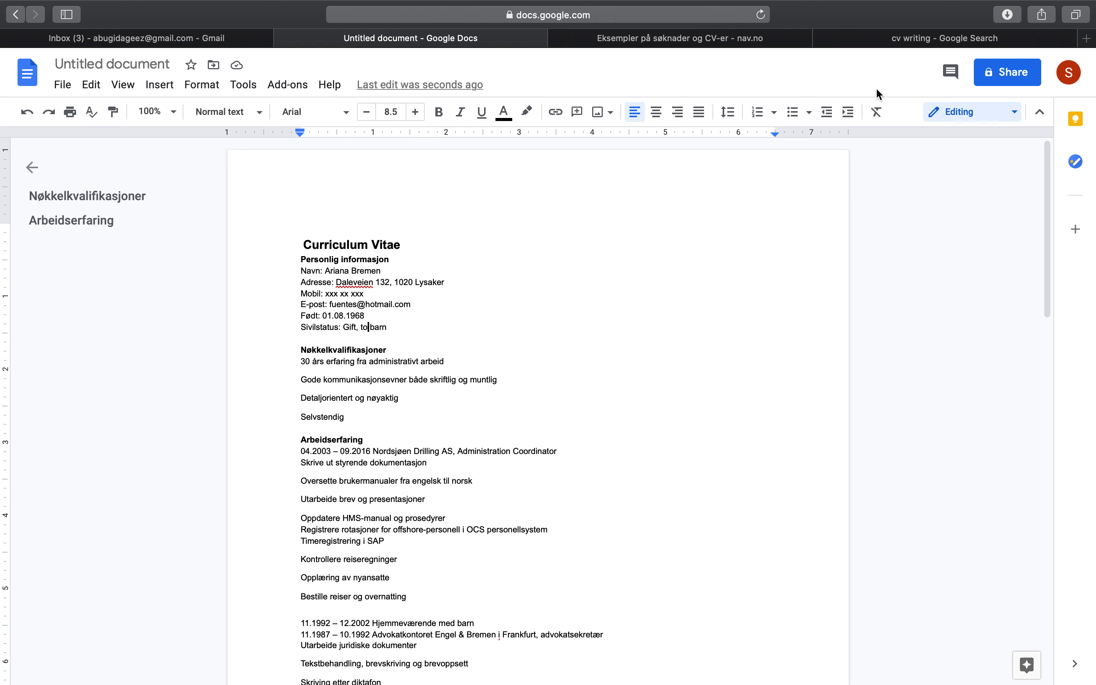
# Open the downloaded soknad-administrasjonsassistent.pdf in Acrobat Reader, copy all of its text and fit the whole page in view.
pyautogui.click(1005, 19)
pyautogui.doubleClick(921, 117)
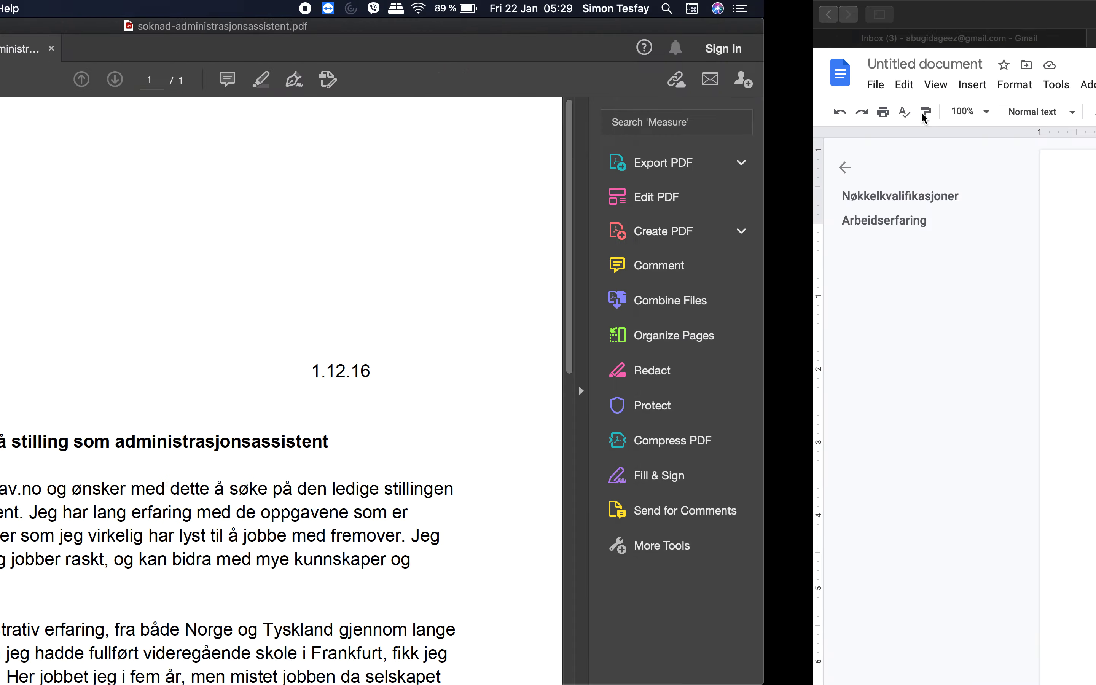
pyautogui.scroll(-3, 533, 393)
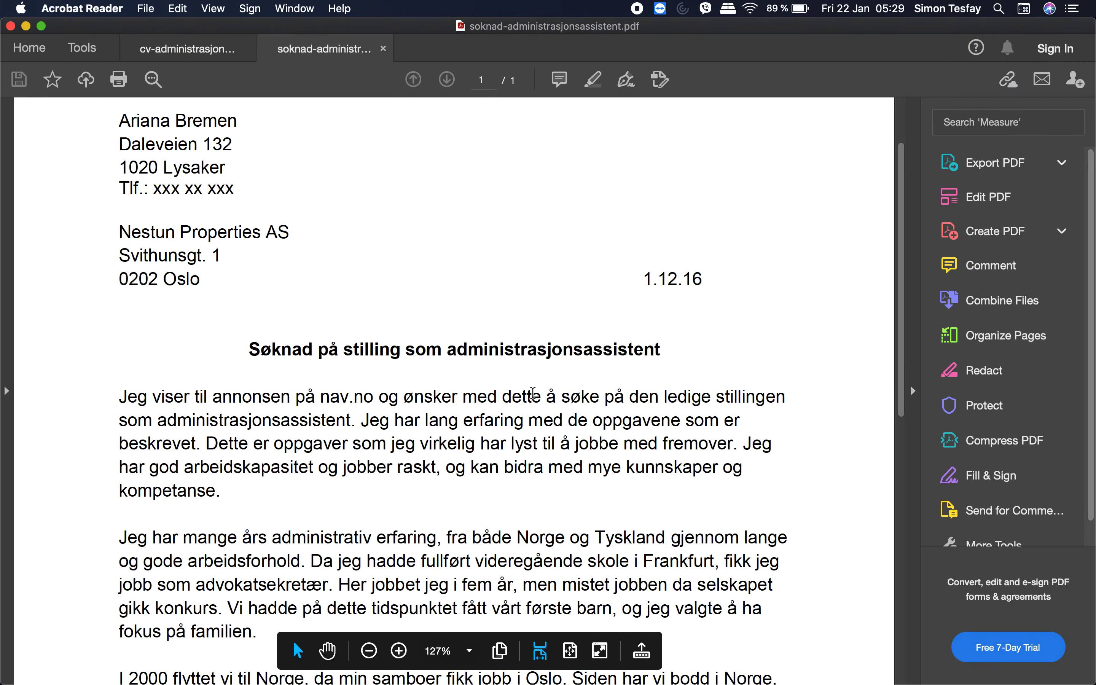
pyautogui.press('super+a')
pyautogui.press('super+c')
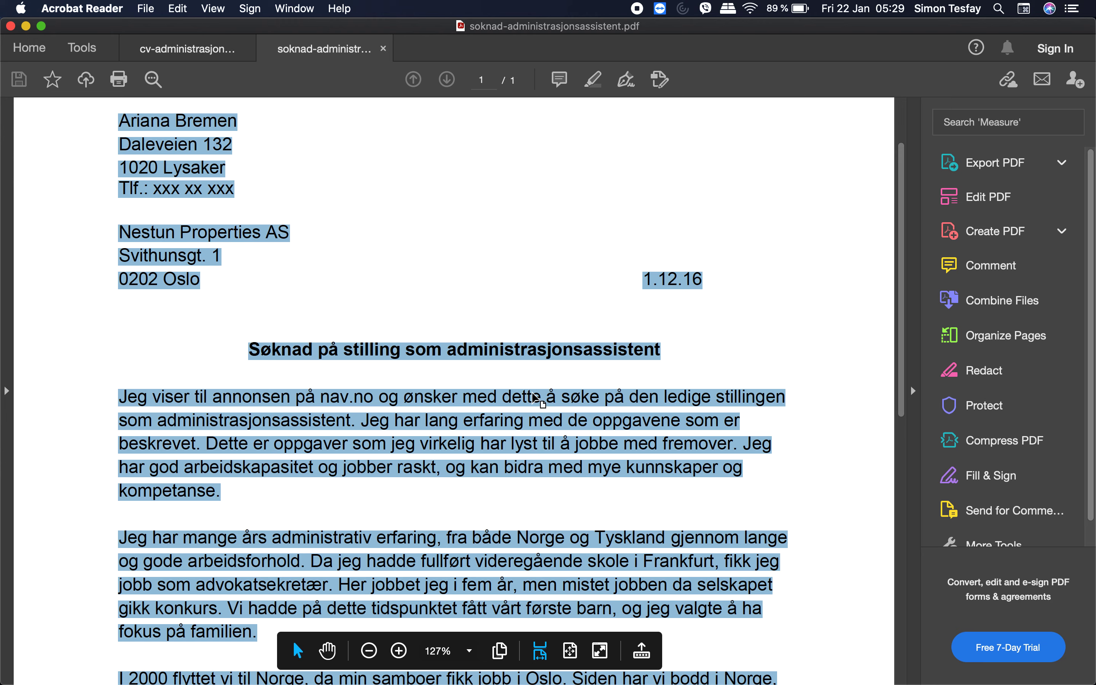
pyautogui.click(570, 650)
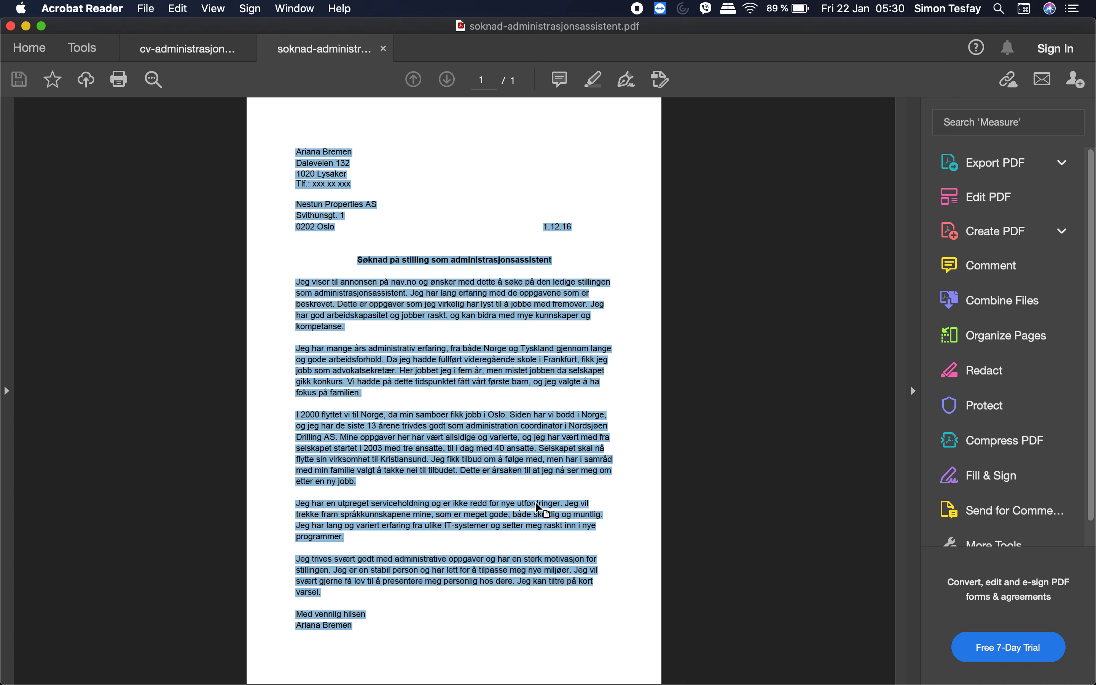
# Return to Safari, create a blank Google Docs document from the Gmail account's apps and paste the copied application letter.
pyautogui.click(883, 664)
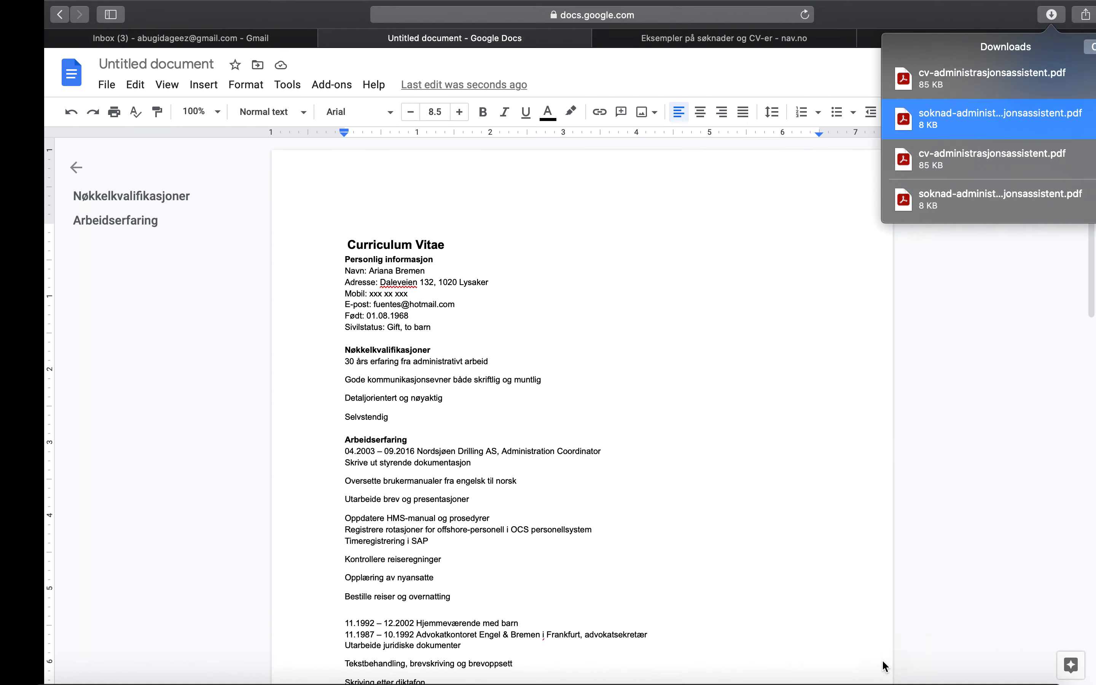
pyautogui.scroll(-5, 400, 459)
pyautogui.scroll(-15, 401, 459)
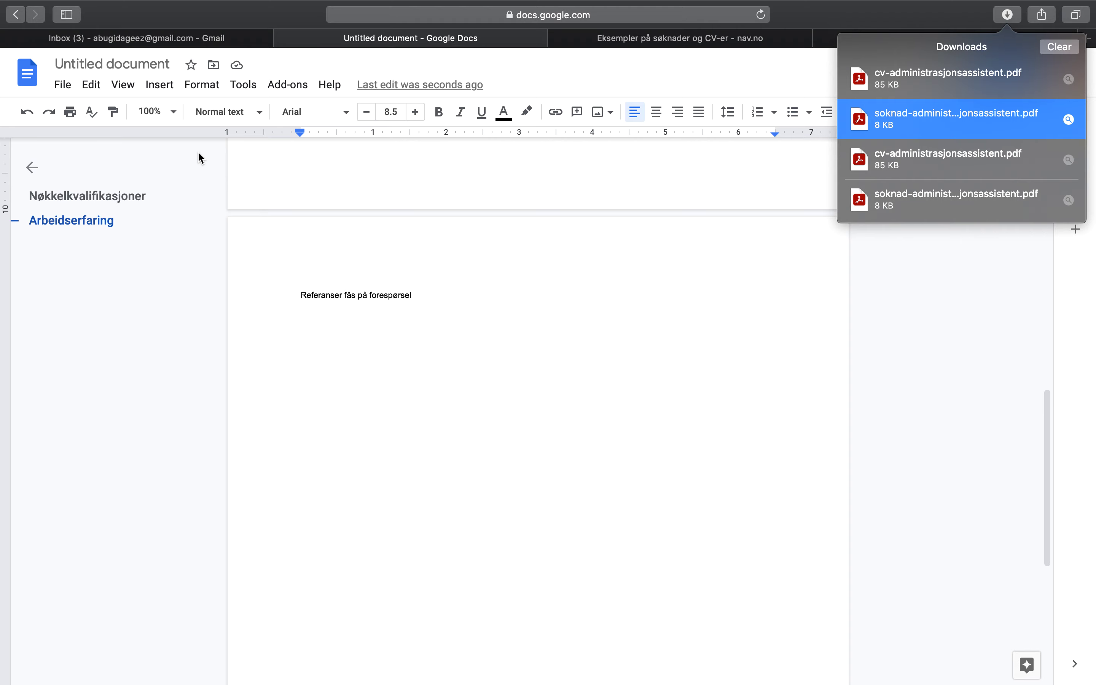
pyautogui.click(225, 41)
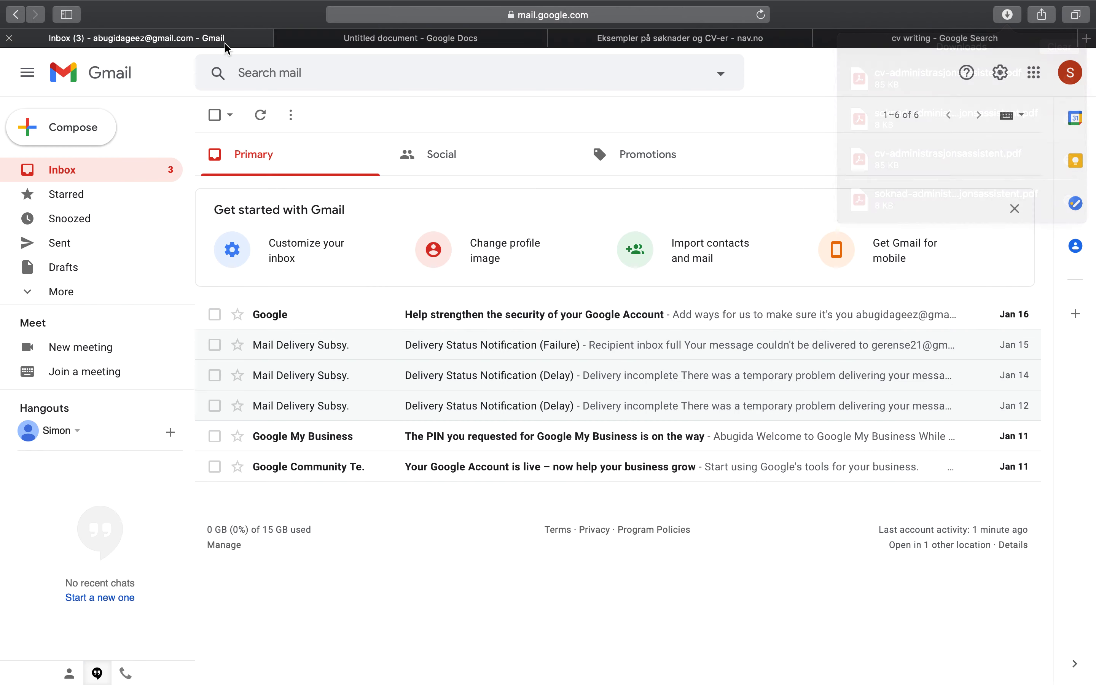
pyautogui.click(1034, 71)
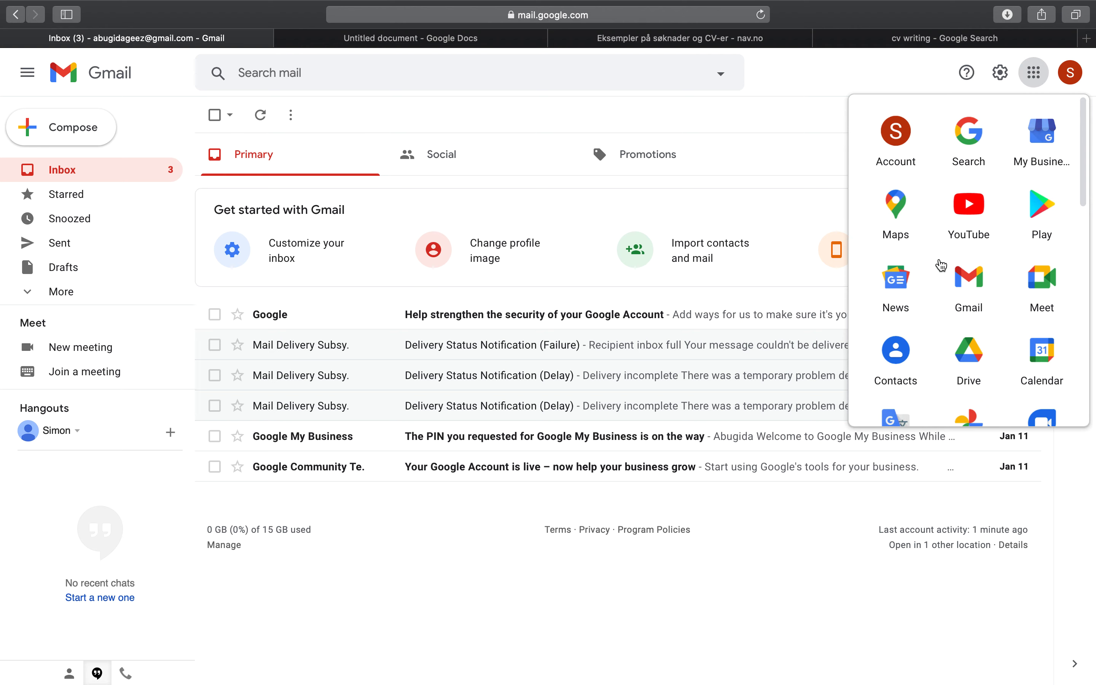
pyautogui.scroll(-5, 908, 319)
pyautogui.scroll(-2, 908, 323)
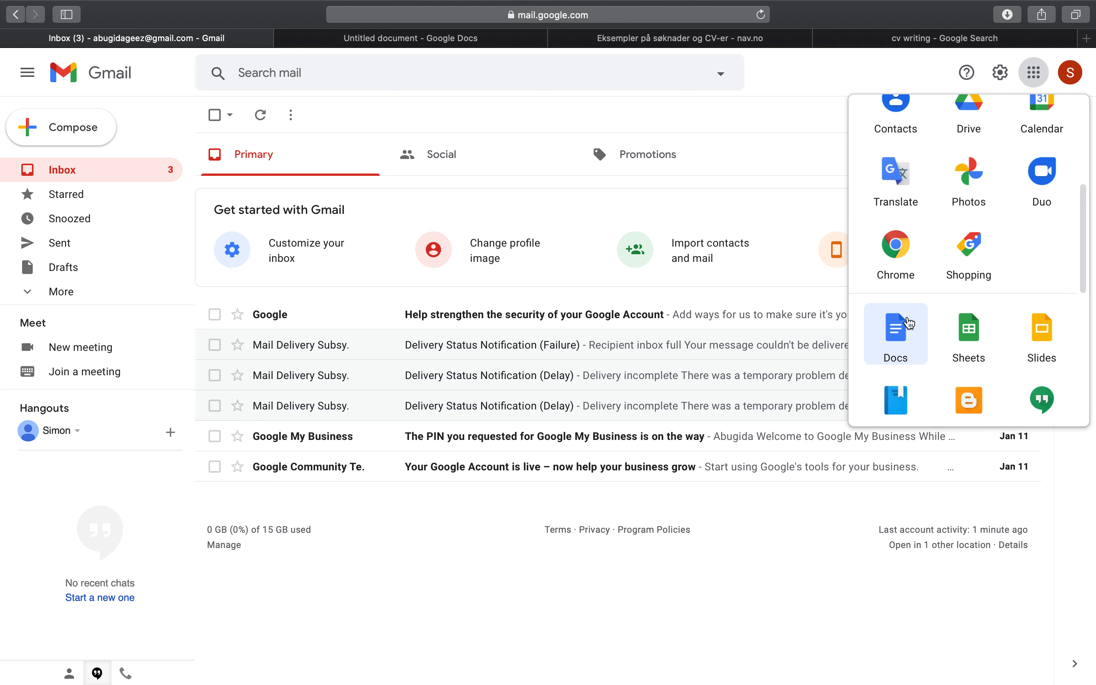
pyautogui.click(903, 326)
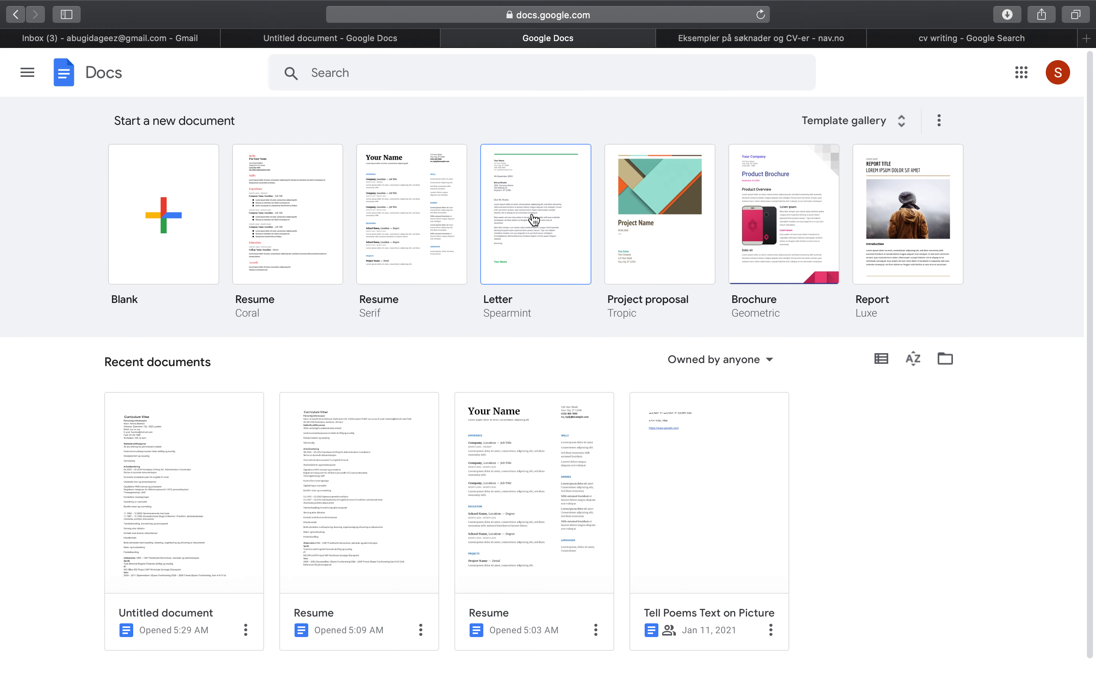
pyautogui.click(172, 240)
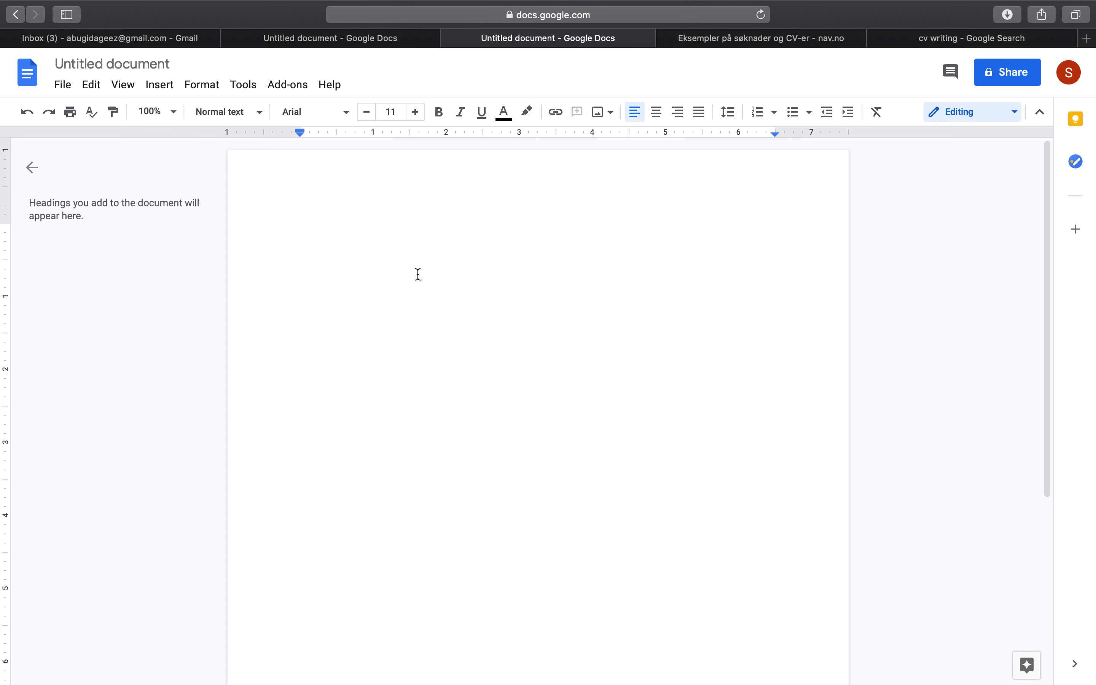
pyautogui.press('super+v')
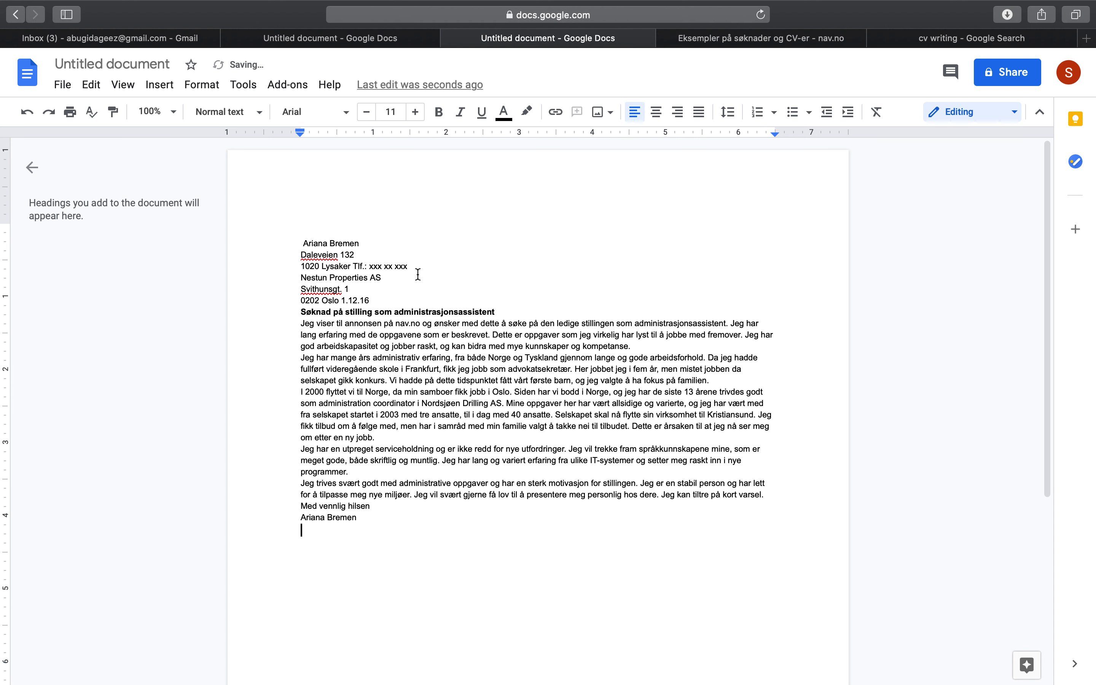
# Insert blank lines above and below the "Søknad på stilling som administrasjonsassistent" heading and above "Med vennlig hilsen".
pyautogui.click(381, 302)
pyautogui.press('Return')
pyautogui.click(500, 322)
pyautogui.press('Return')
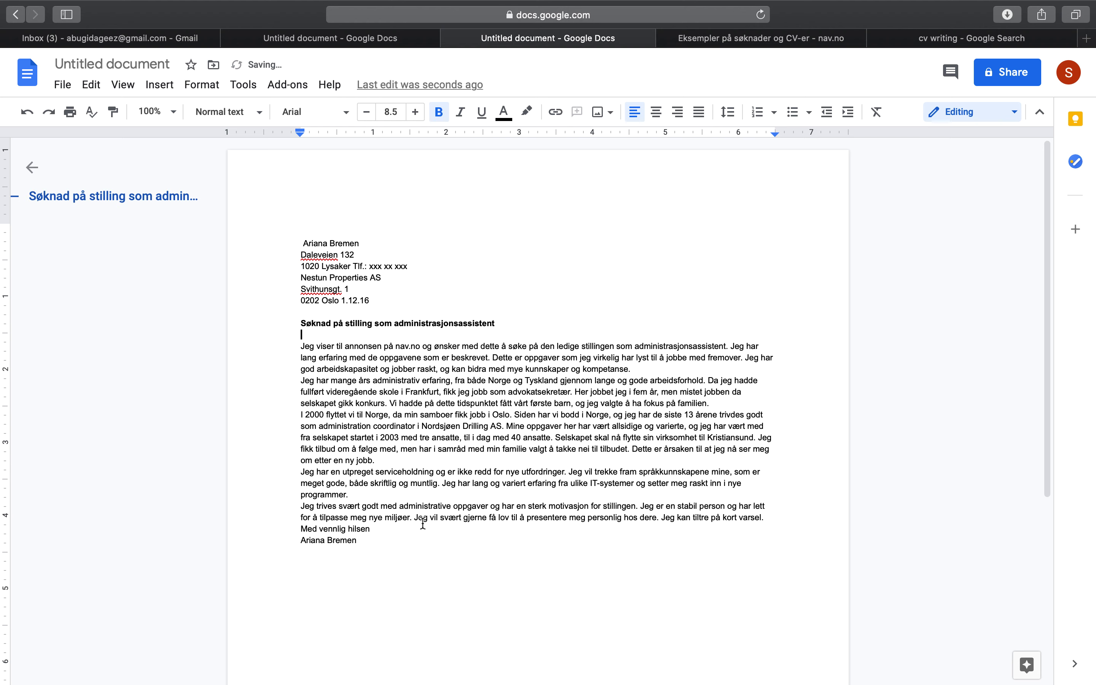
pyautogui.click(769, 518)
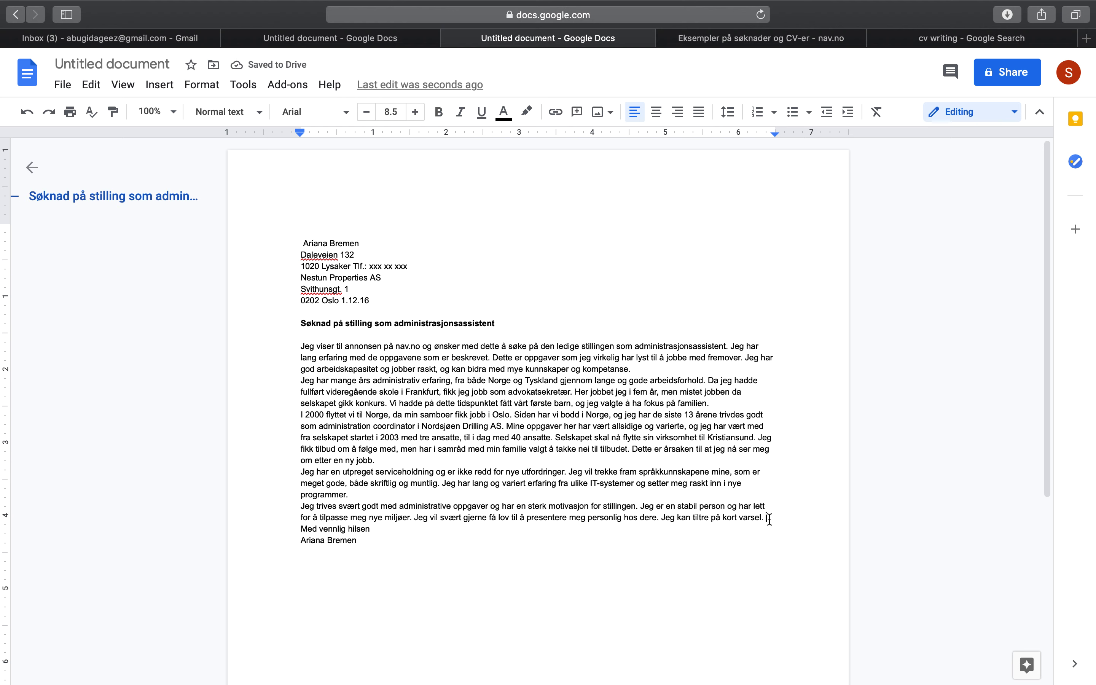
pyautogui.press('Return')
# Insert a blank line between each of the letter's five body paragraphs.
pyautogui.doubleClick(434, 360)
pyautogui.click(433, 360)
pyautogui.tripleClick(446, 416)
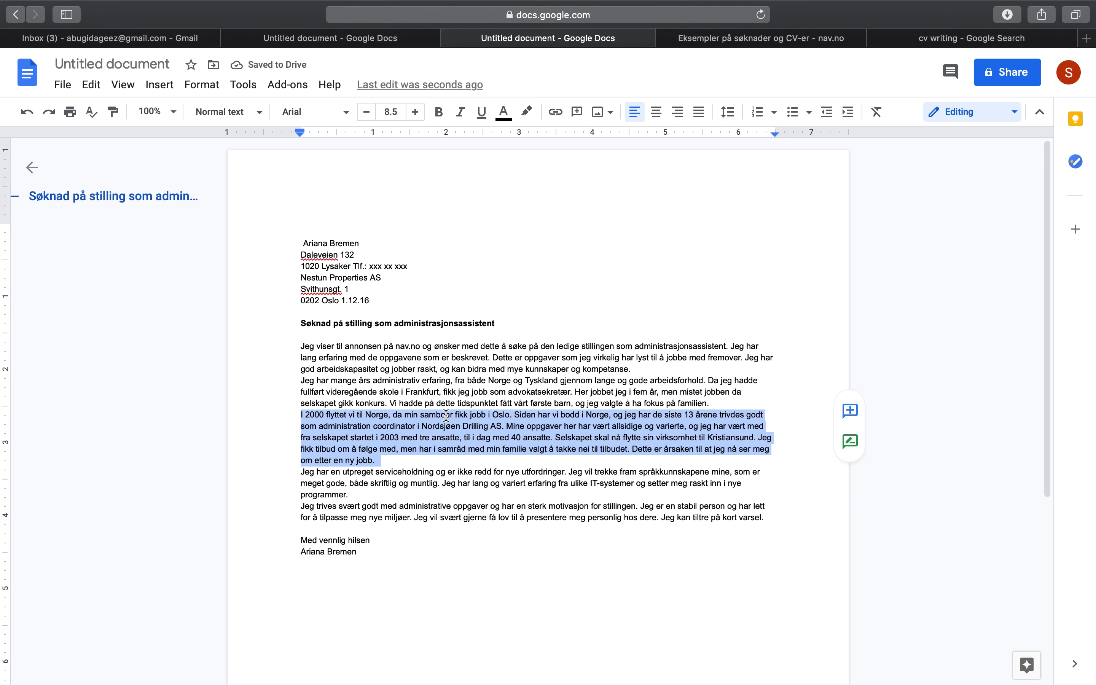
pyautogui.click(649, 366)
pyautogui.press('Return')
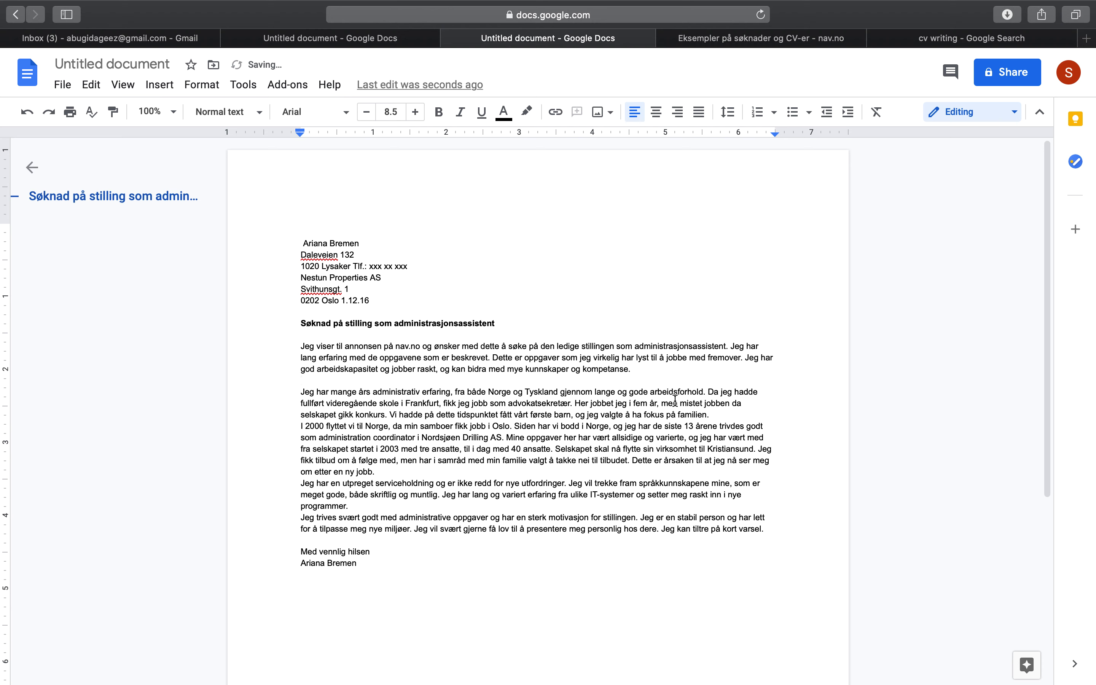
pyautogui.click(720, 417)
pyautogui.press('Return')
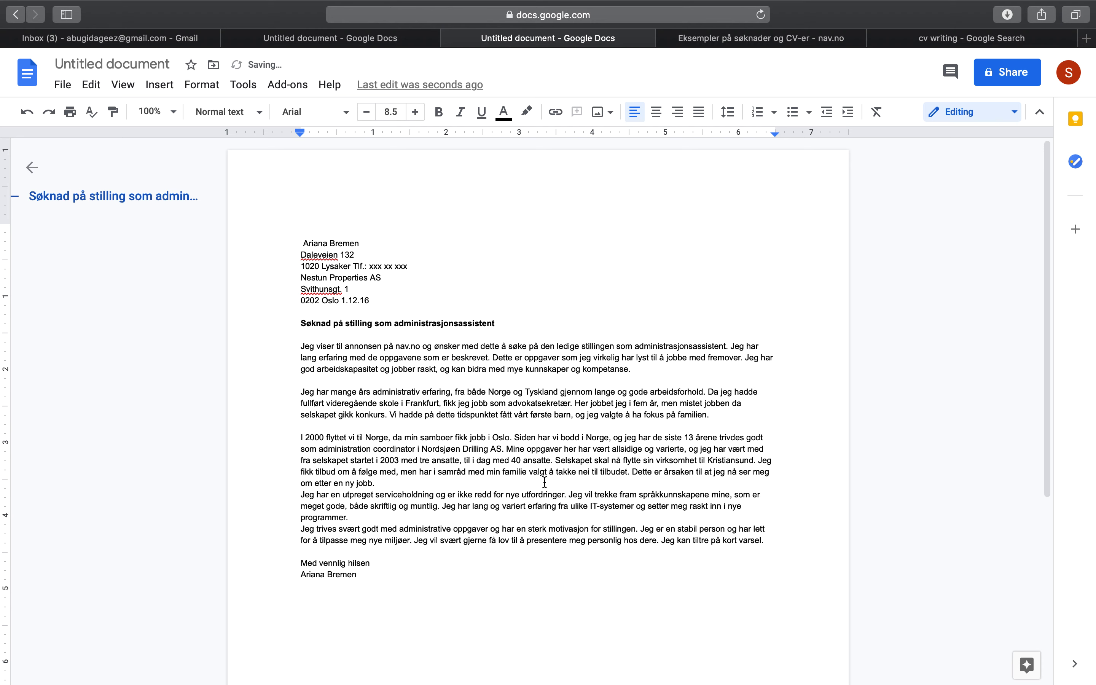
pyautogui.click(392, 483)
pyautogui.press('Return')
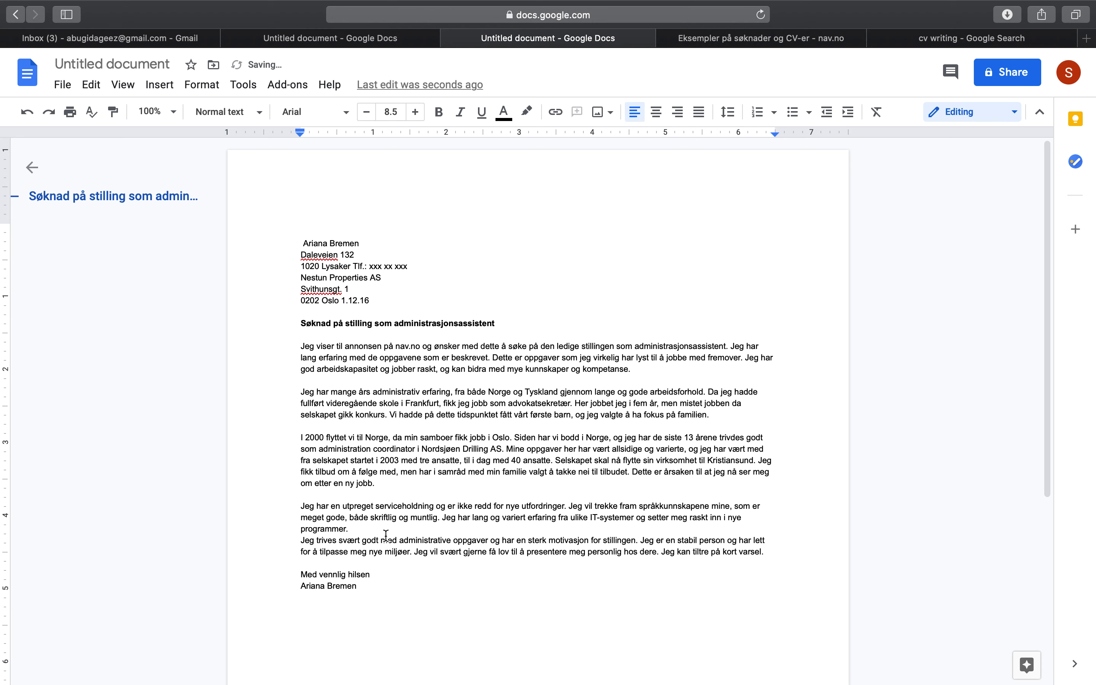
pyautogui.click(355, 529)
pyautogui.press('Return')
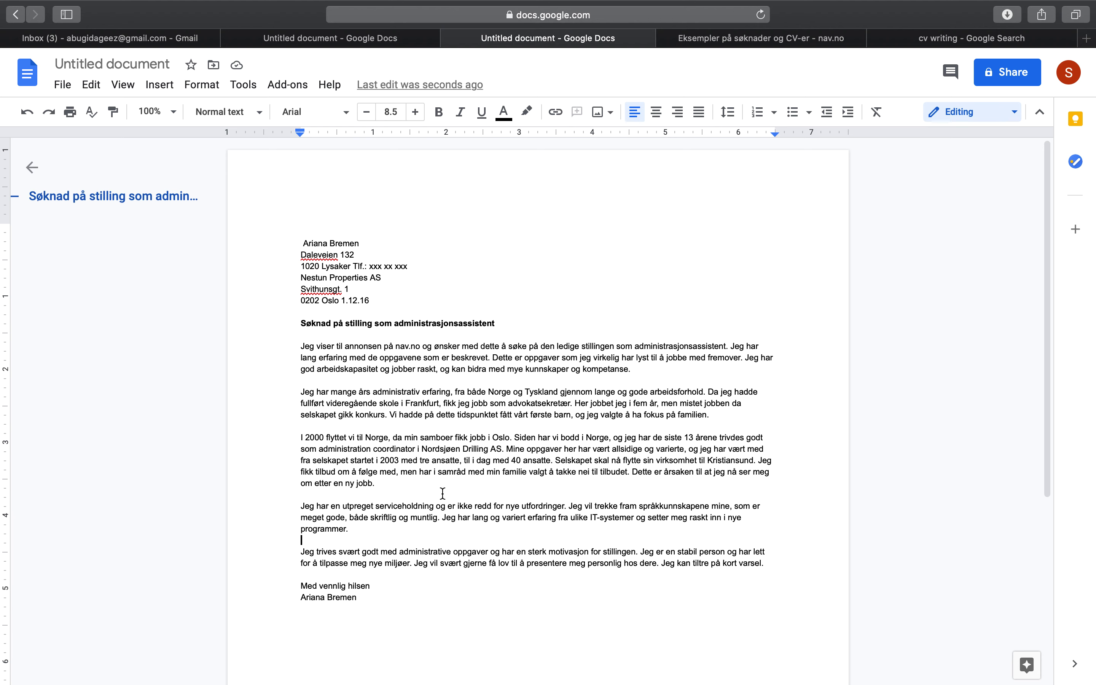
pyautogui.moveTo(372, 346); pyautogui.dragTo(446, 528)
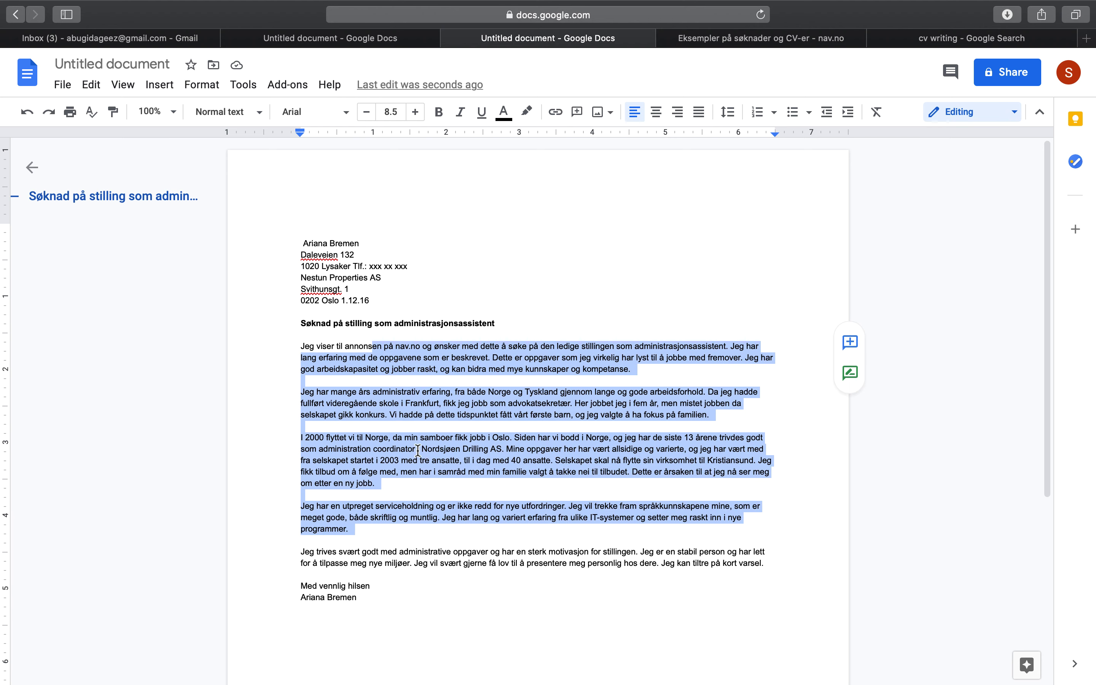
pyautogui.click(417, 450)
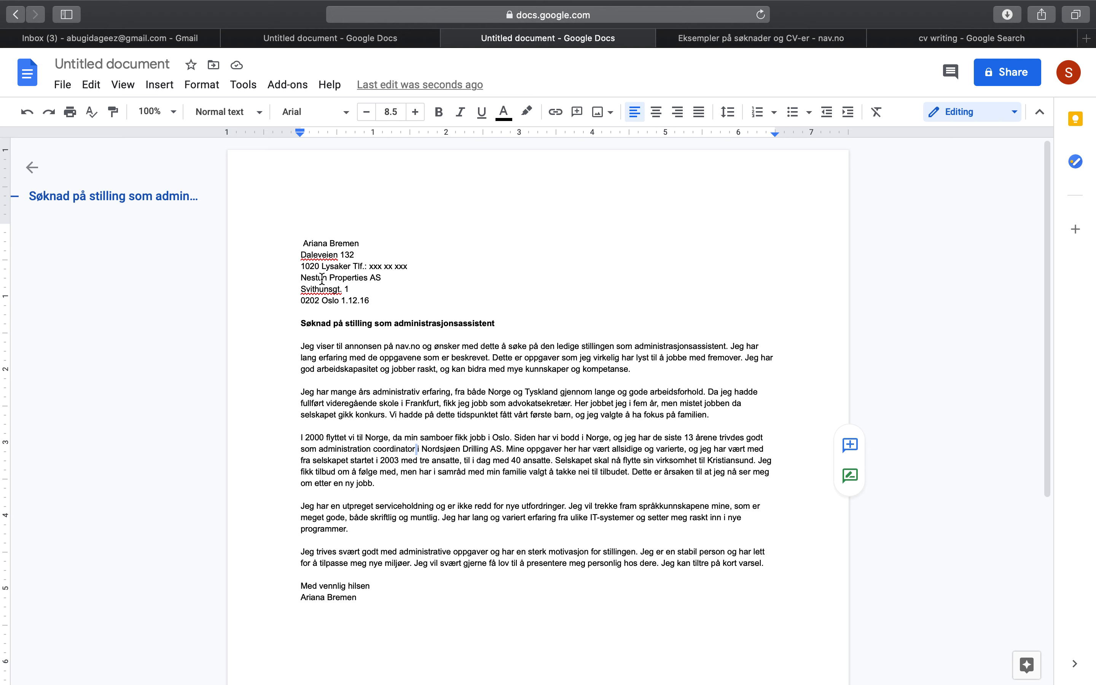
pyautogui.doubleClick(320, 241)
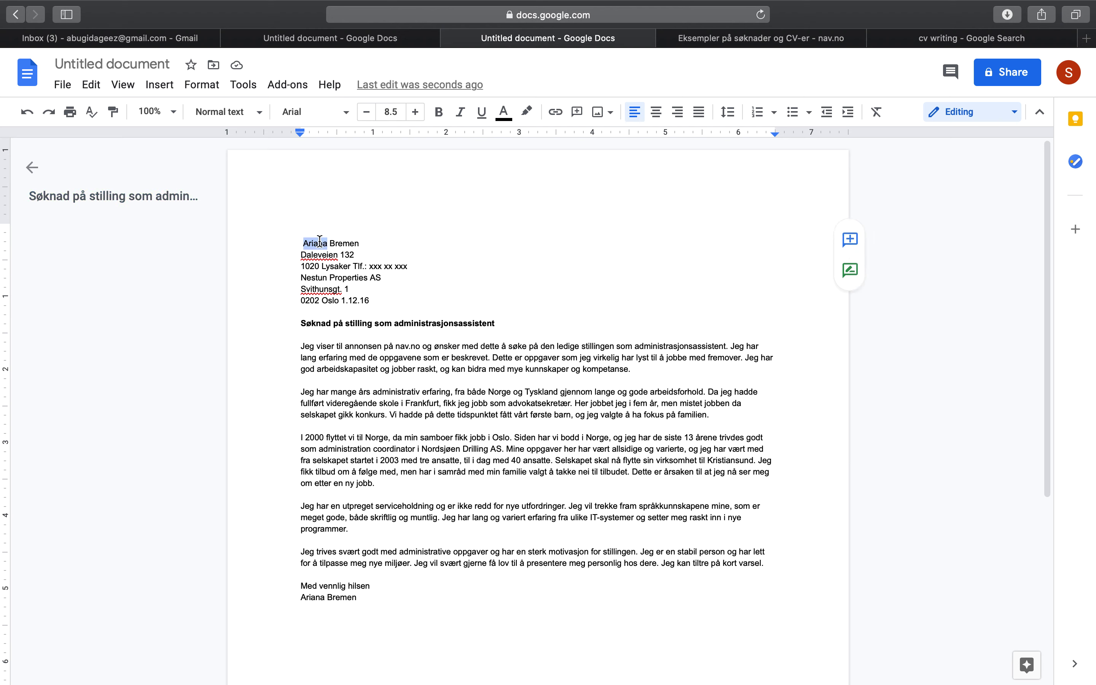
pyautogui.click(373, 347)
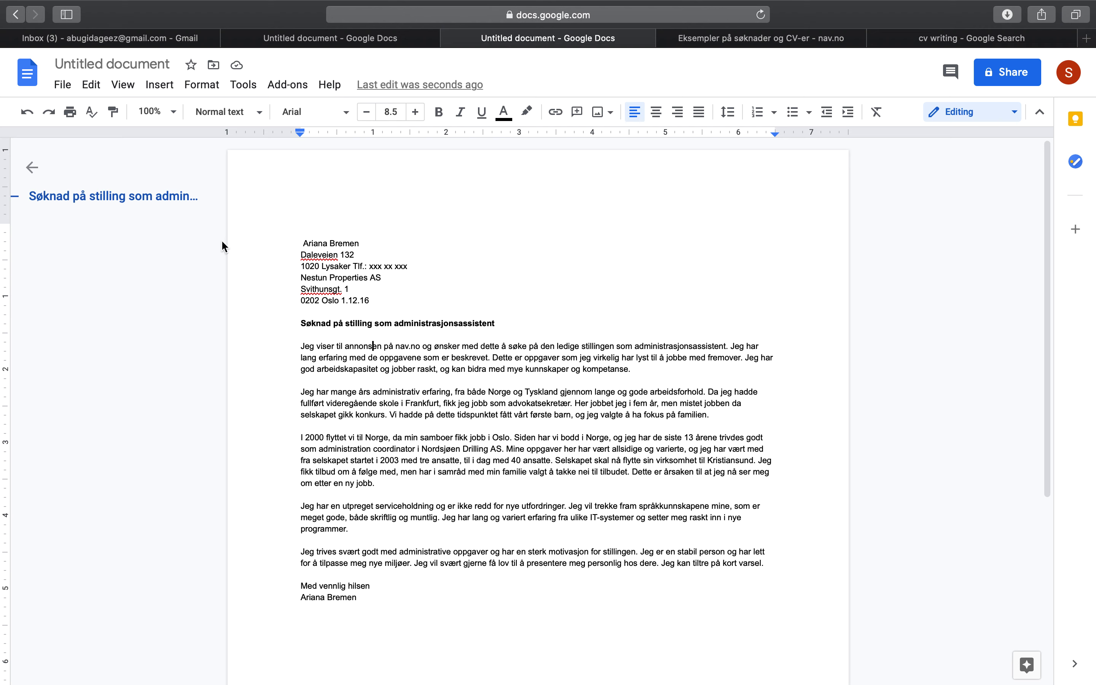
# Download the application letter as a PDF document.
pyautogui.click(64, 87)
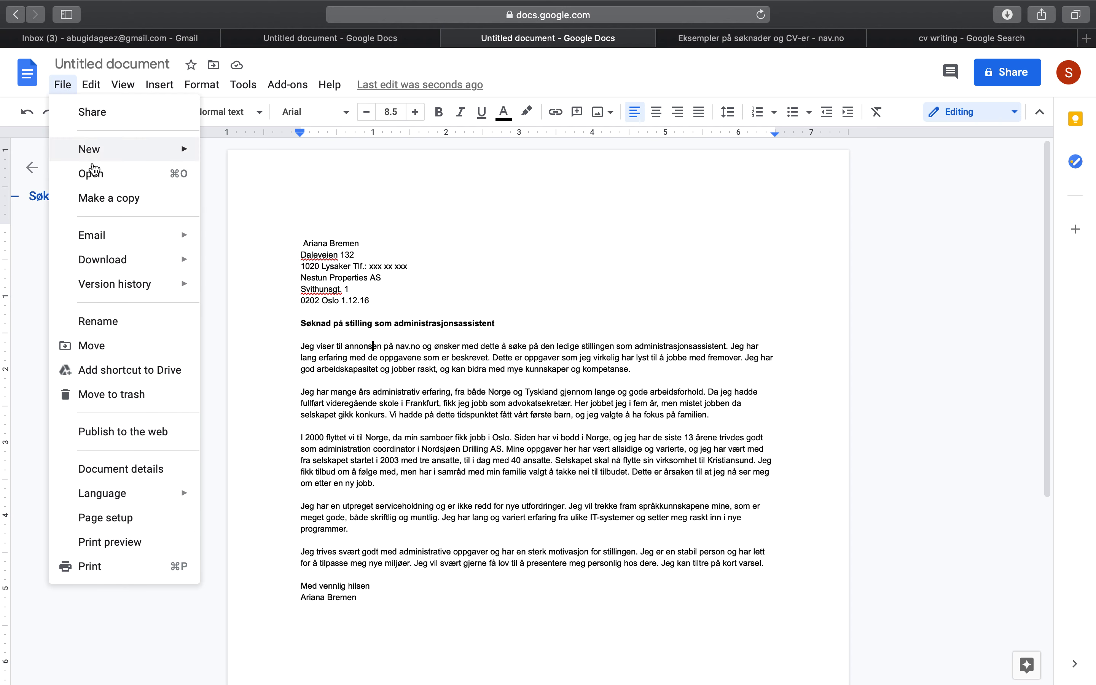
pyautogui.moveTo(127, 262)
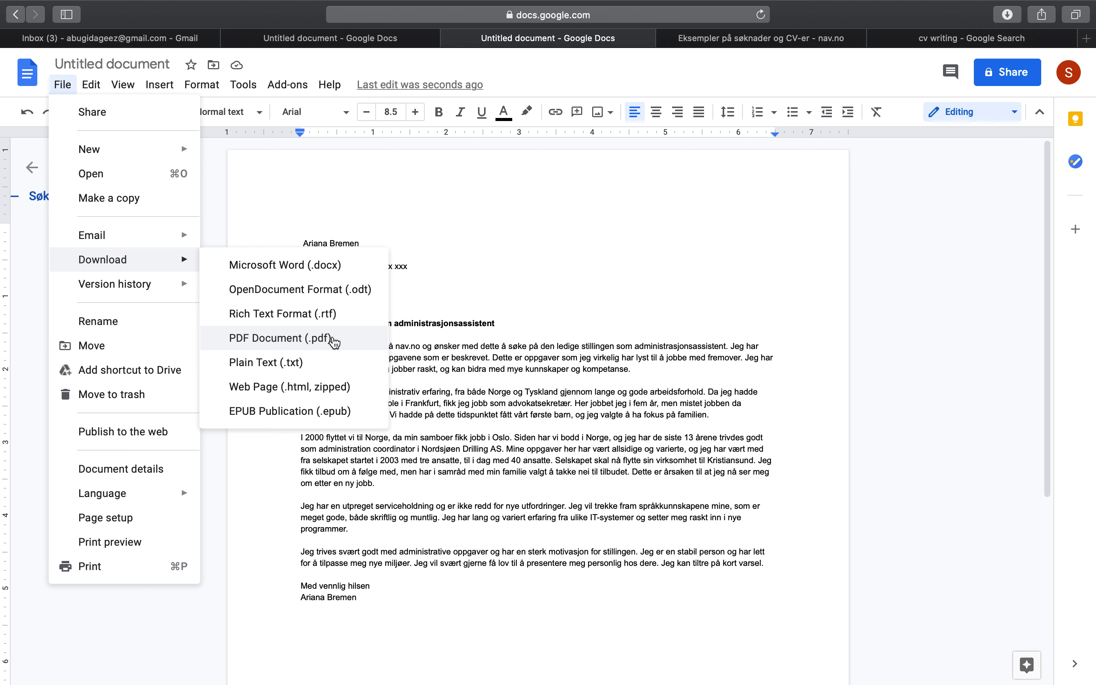
pyautogui.click(334, 340)
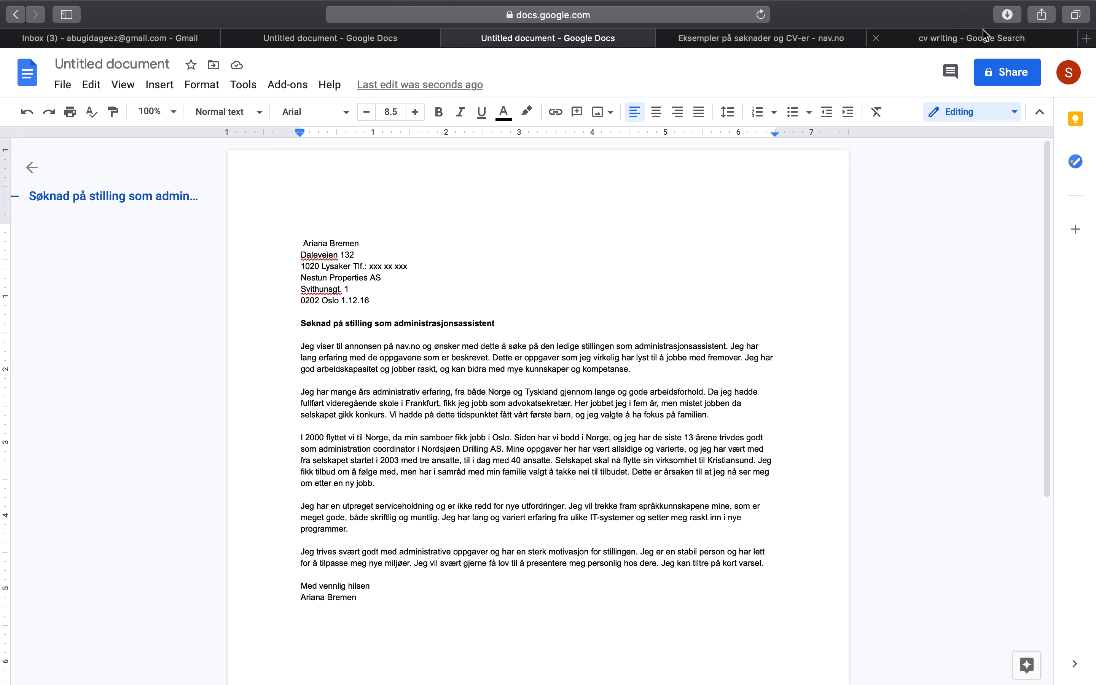
# Open the downloaded Untitled document.pdf in Acrobat Reader and show its window in full screen.
pyautogui.click(1006, 15)
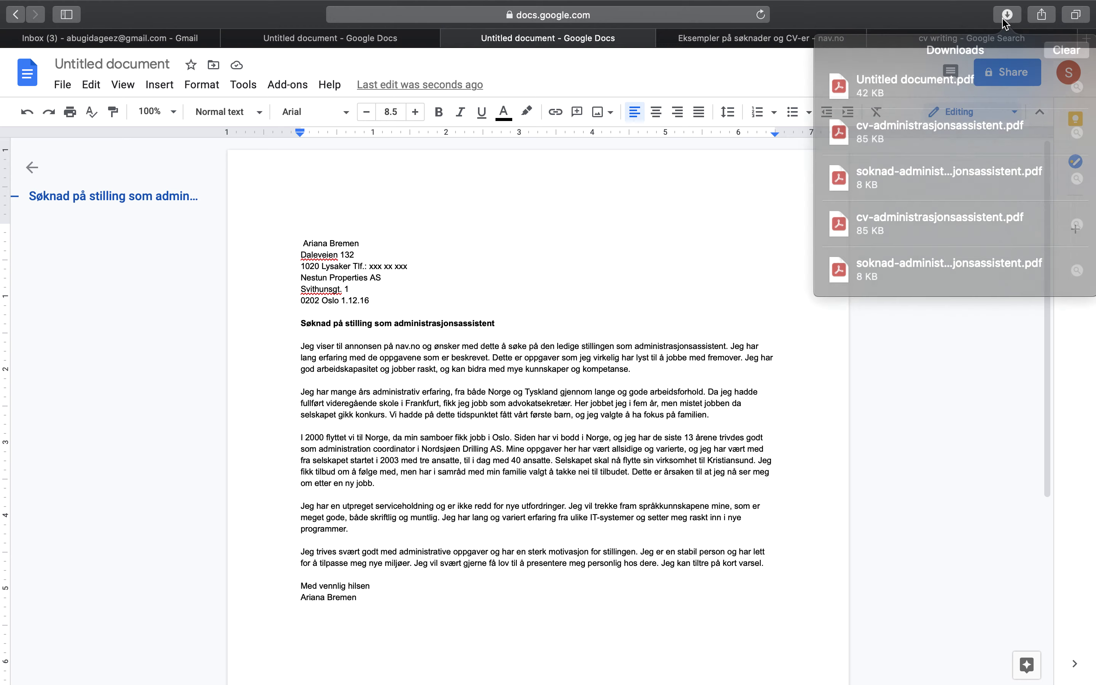
pyautogui.doubleClick(930, 86)
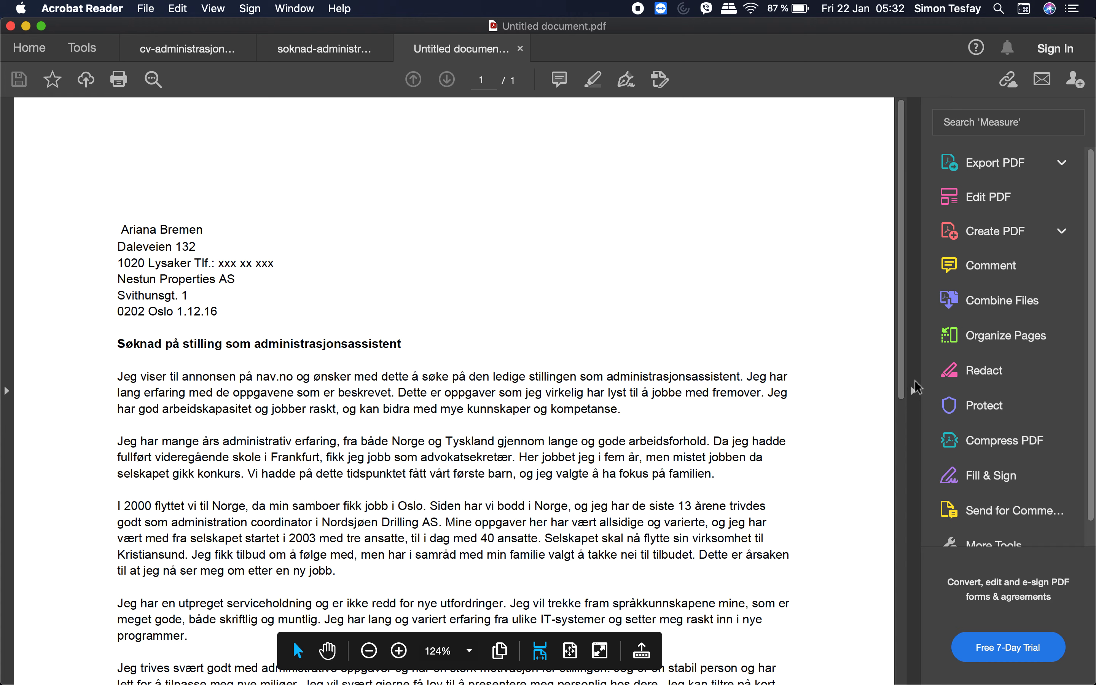
pyautogui.click(41, 25)
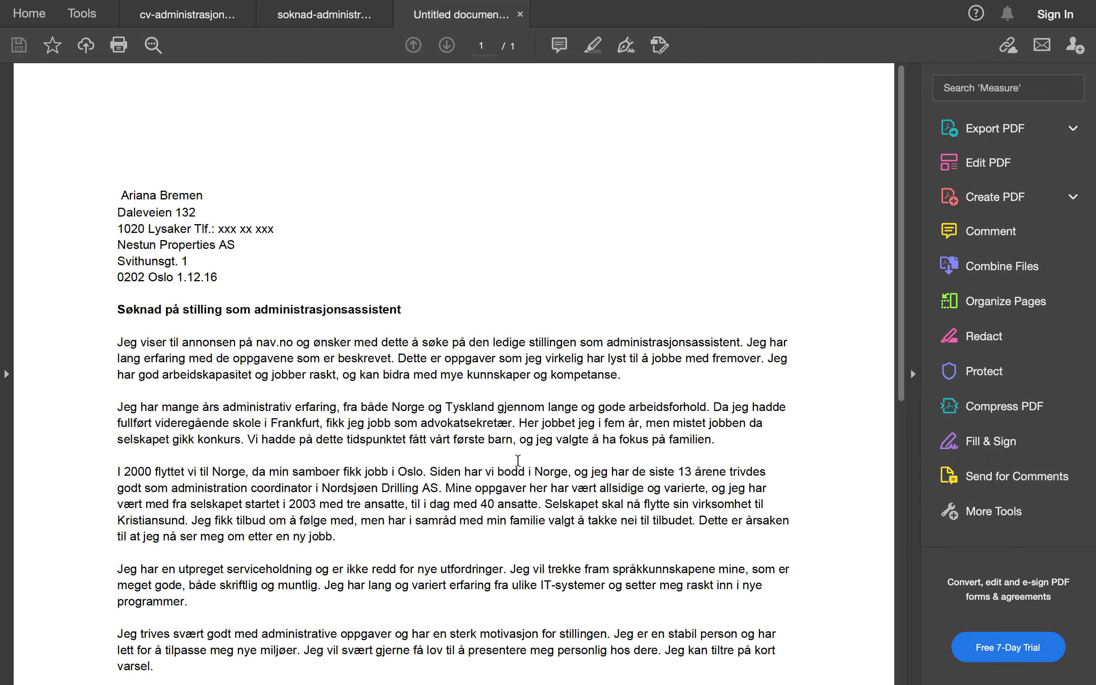
# Review the application letter PDF down to its closing and fit the whole page in view.
pyautogui.scroll(-6, 628, 452)
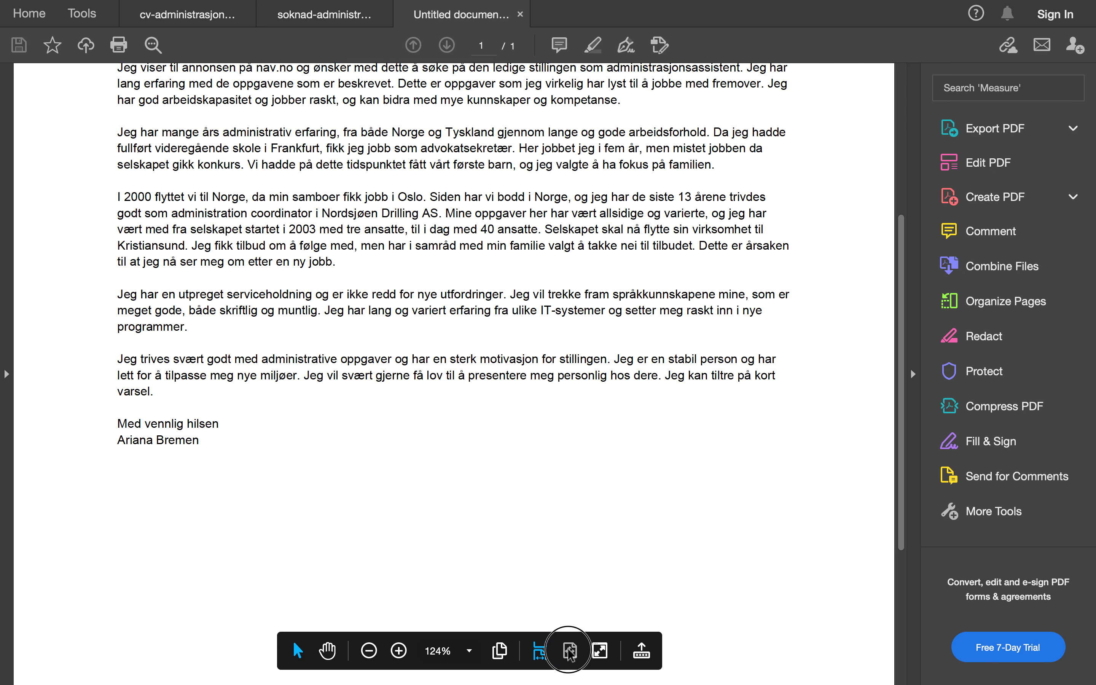
pyautogui.click(571, 652)
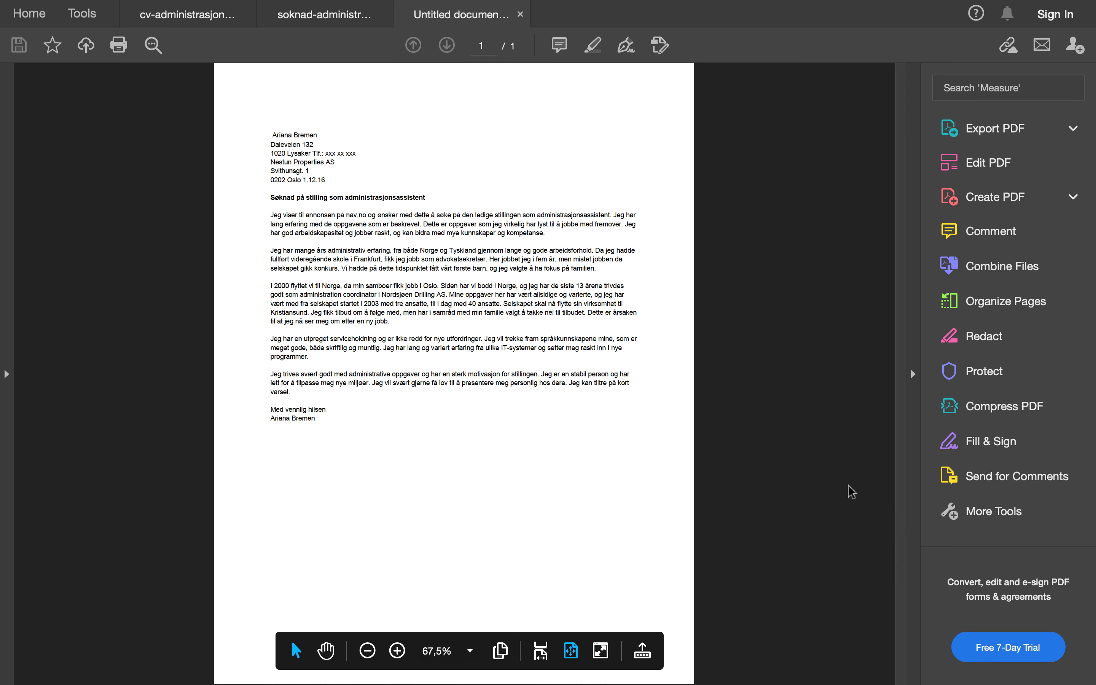
# Switch back to the CV in Google Docs and insert blank lines below the "Curriculum Vitae" title and the "Personlig informasjon" heading.
pyautogui.click(884, 677)
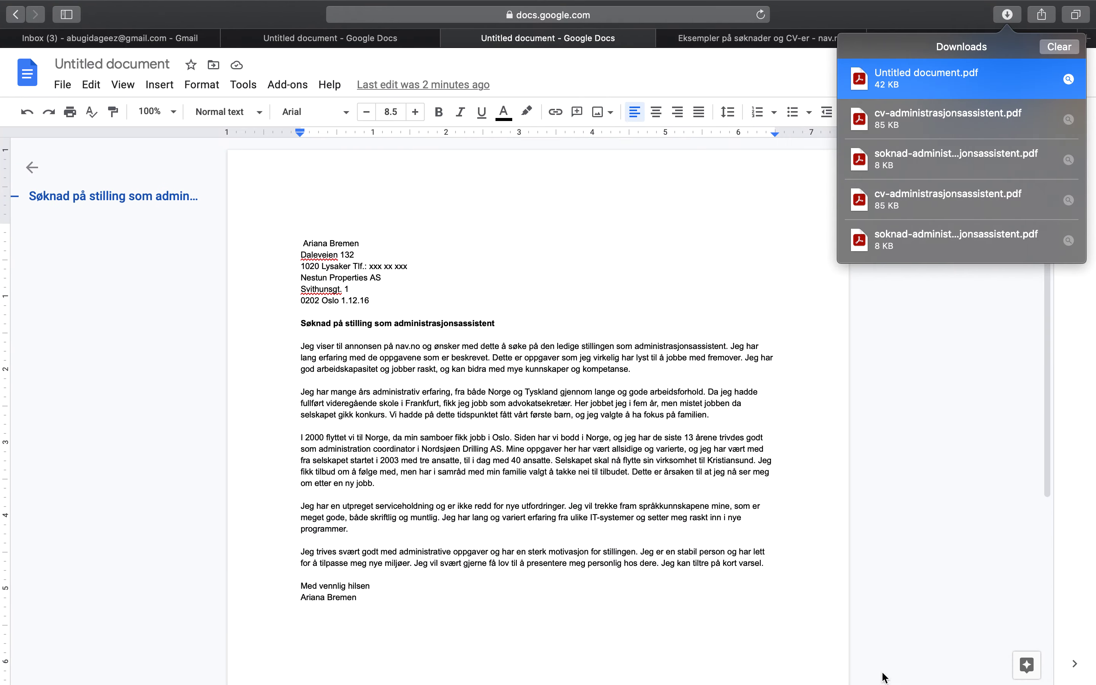
pyautogui.click(340, 40)
pyautogui.scroll(10, 417, 311)
pyautogui.scroll(3, 417, 310)
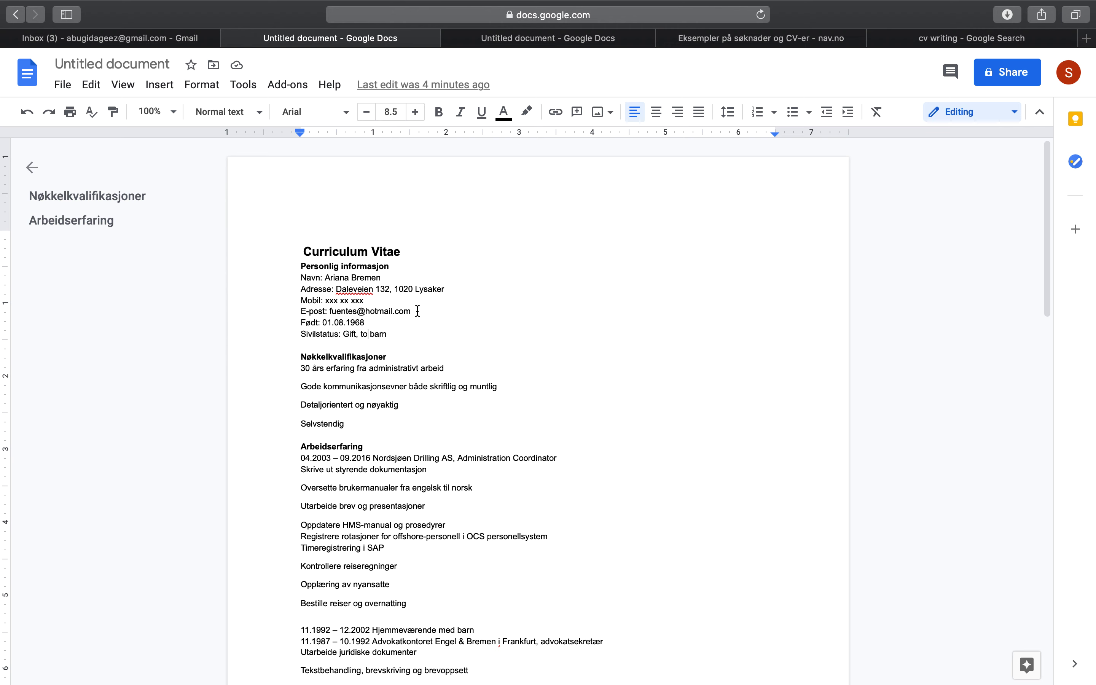
pyautogui.click(413, 245)
pyautogui.press('Return')
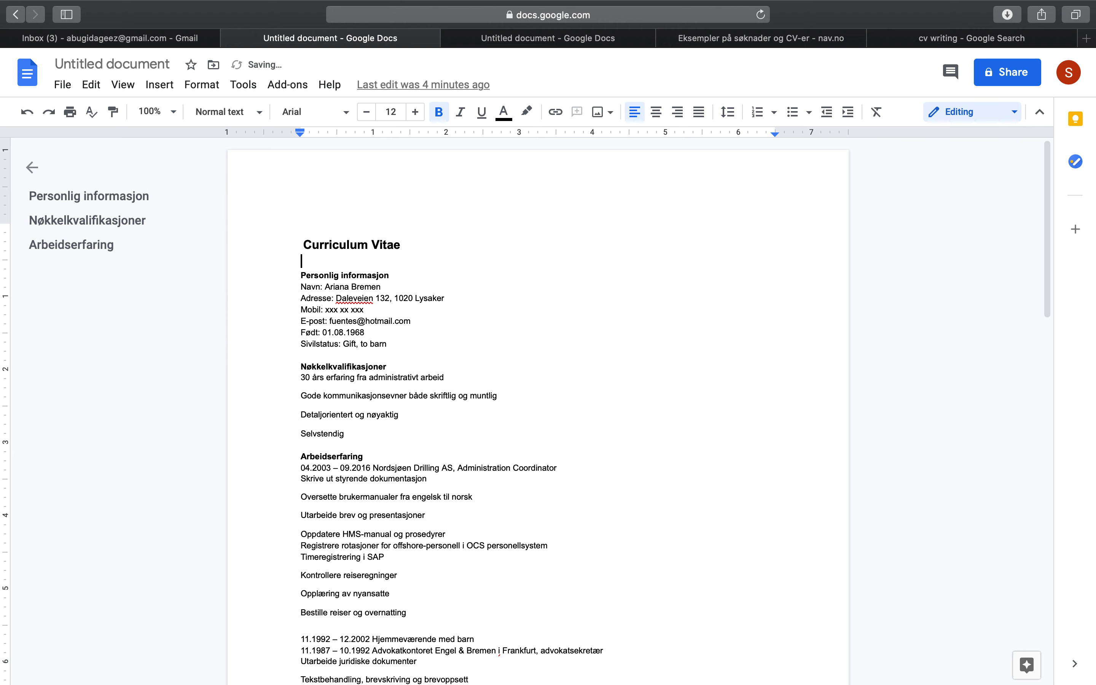
pyautogui.click(404, 275)
pyautogui.press('Return')
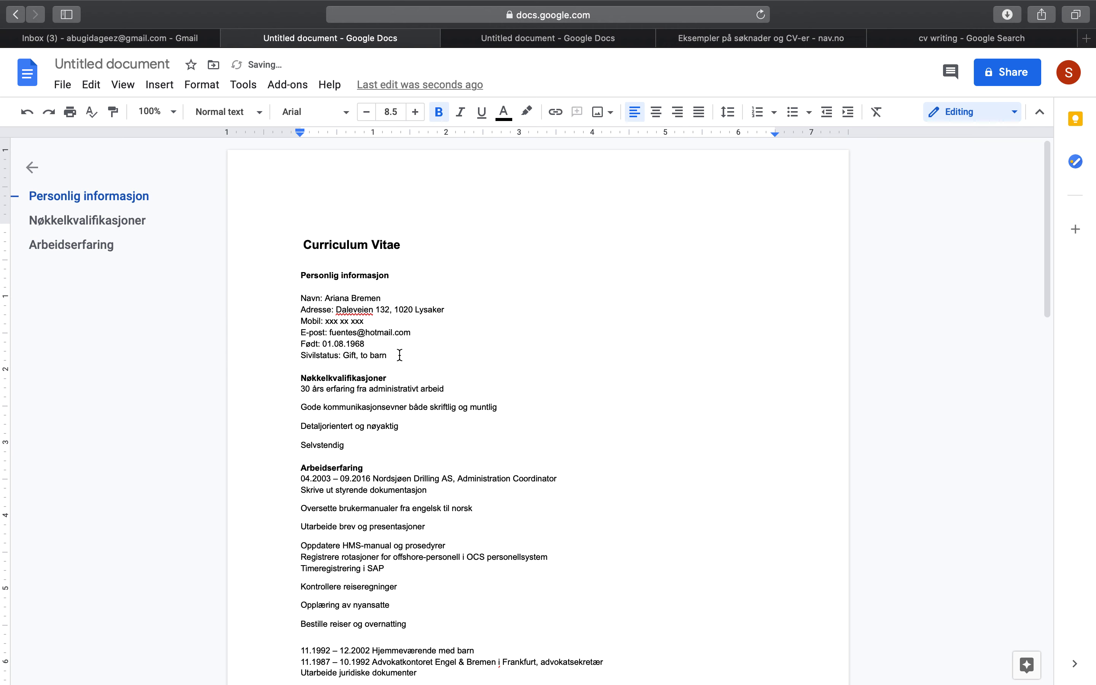
# Insert a blank line above the "Språk" heading and another above the "IT" heading in the CV.
pyautogui.scroll(-10, 389, 365)
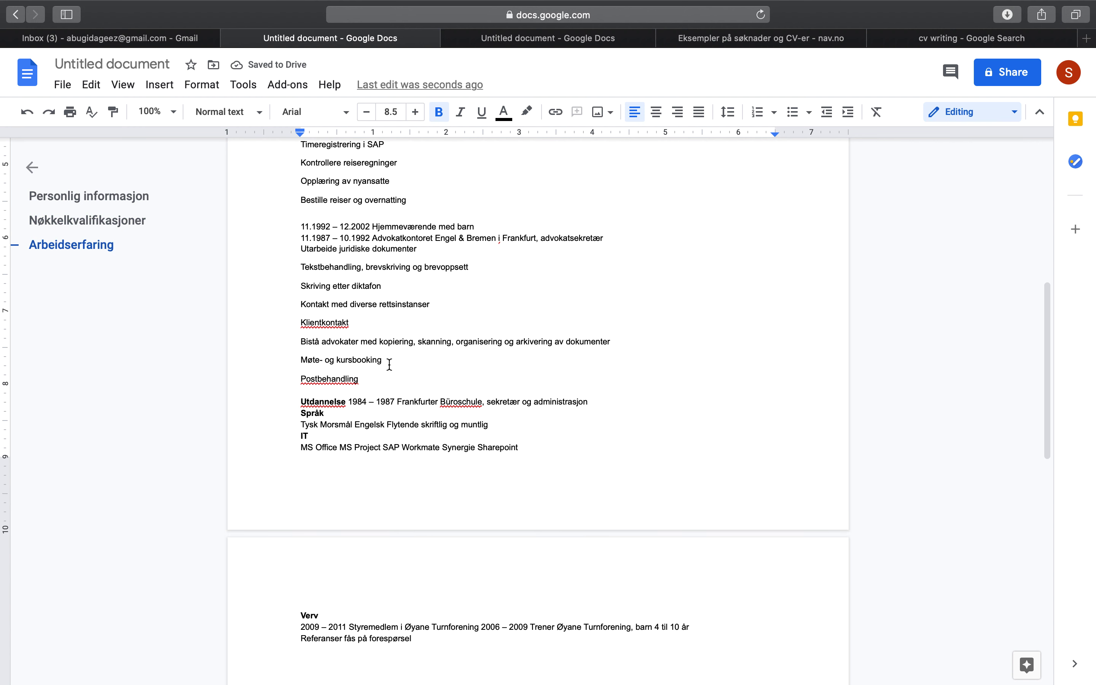
pyautogui.scroll(2, 389, 364)
pyautogui.click(595, 480)
pyautogui.press('Return')
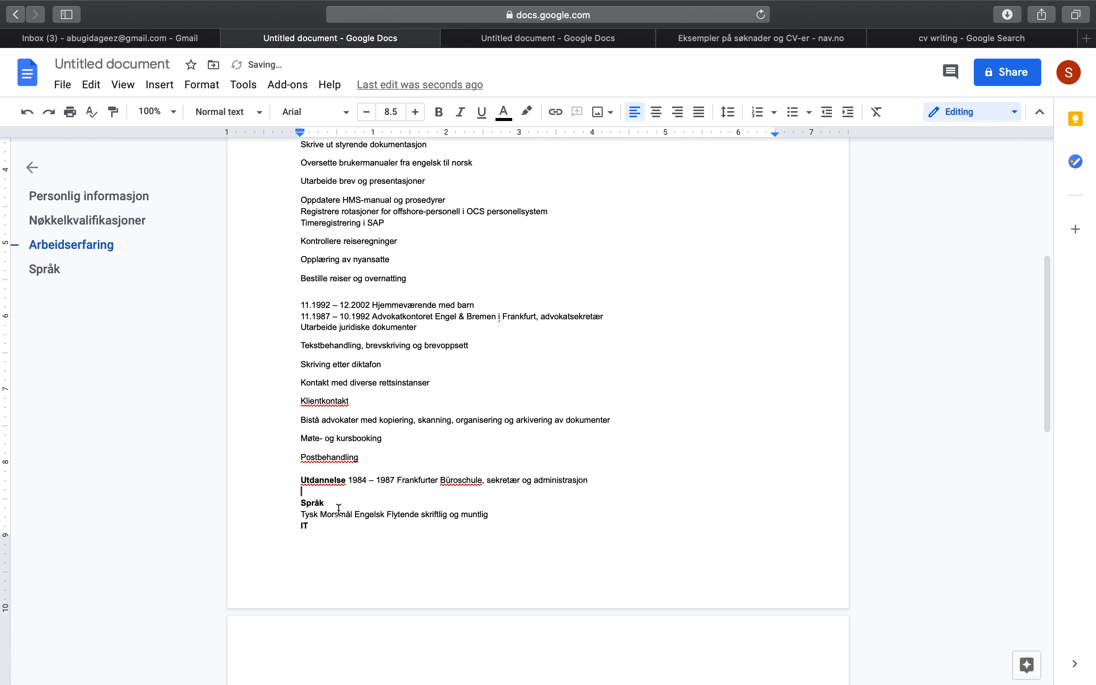
pyautogui.click(495, 516)
pyautogui.press('Return')
# Insert a blank line above "Referanser fås på forespørsel" and add the reference placeholders "1." and "2." on separate lines below it.
pyautogui.scroll(5, 459, 504)
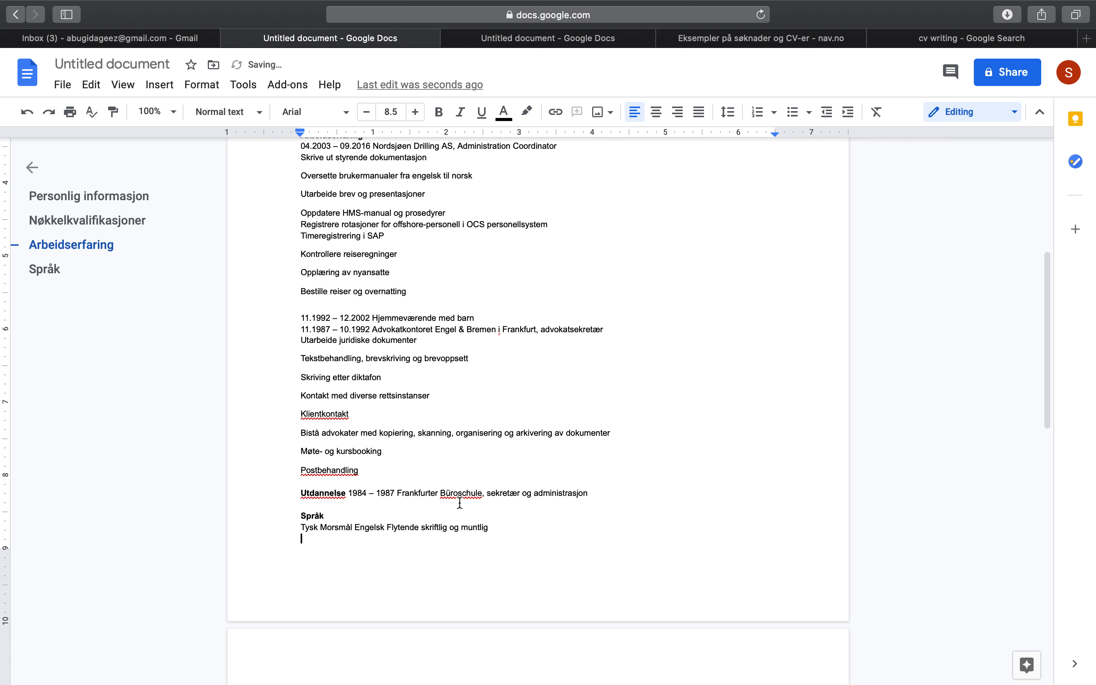
pyautogui.scroll(-10, 383, 370)
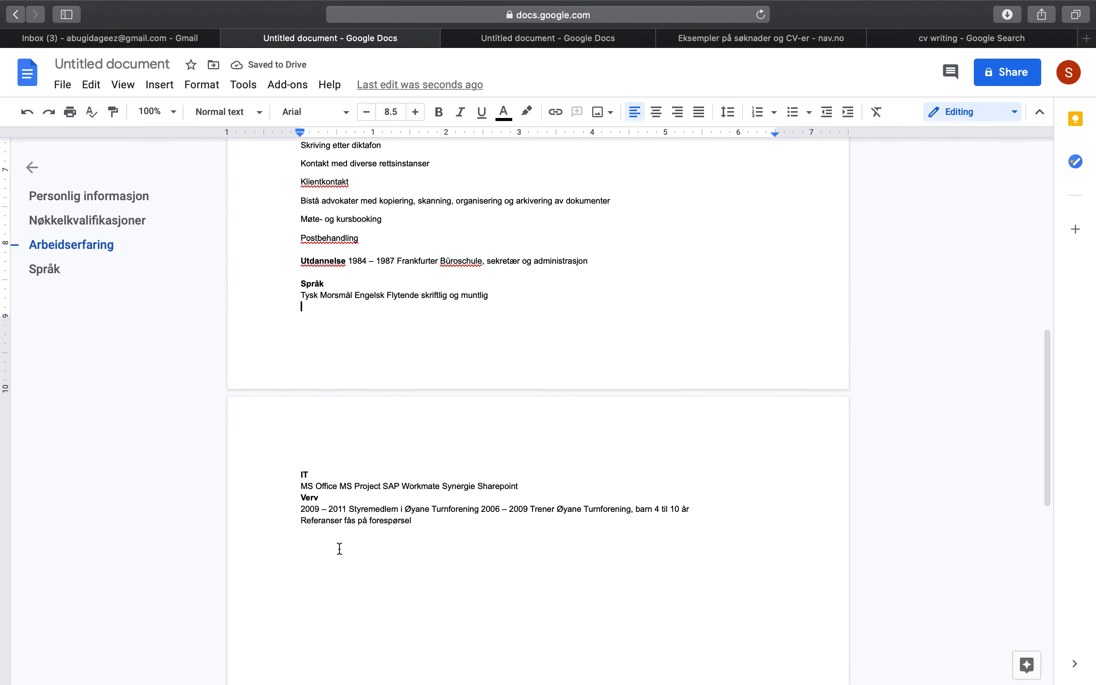
pyautogui.click(696, 514)
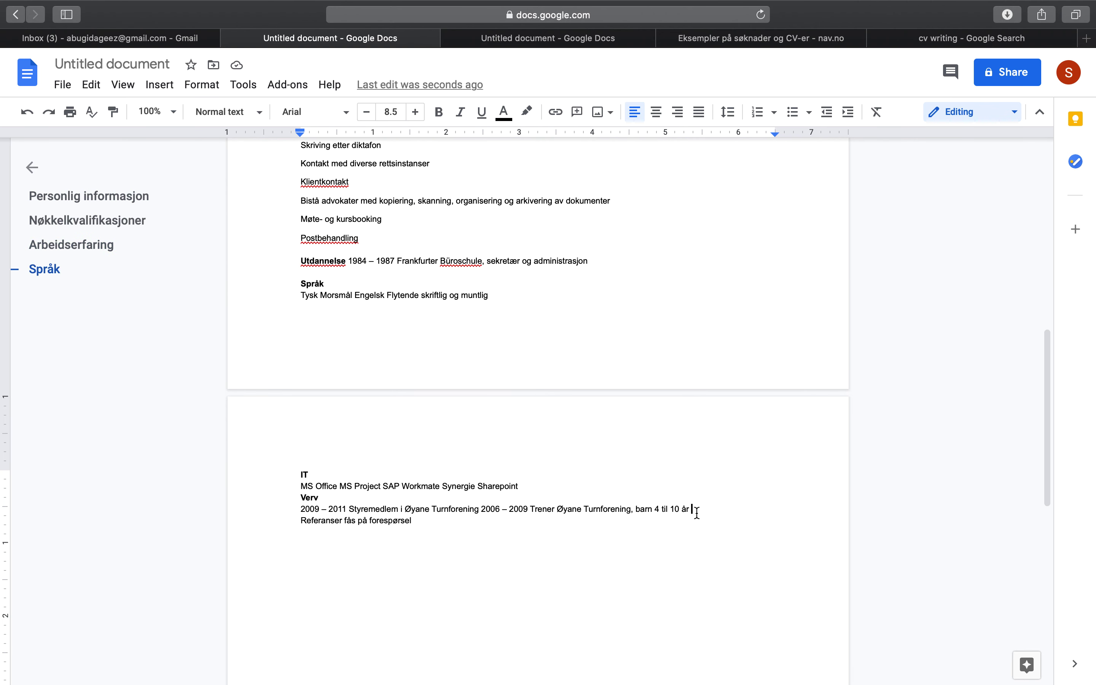
pyautogui.press('Return')
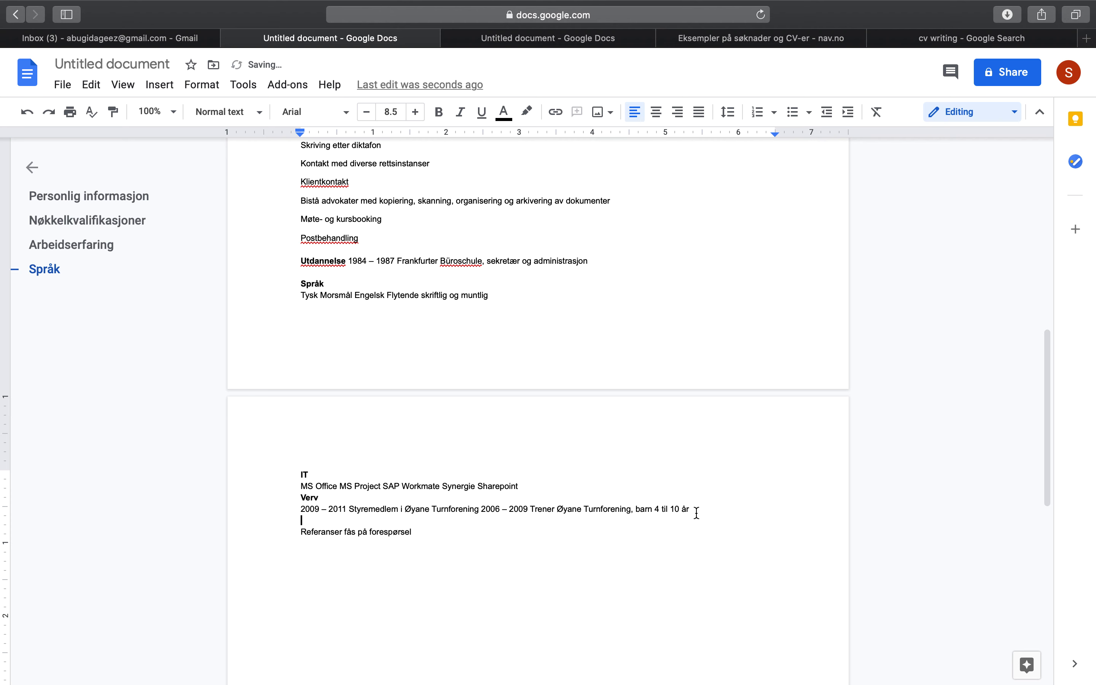
pyautogui.doubleClick(400, 532)
pyautogui.click(423, 532)
pyautogui.press('Return')
pyautogui.write('1.')
pyautogui.press('Return')
pyautogui.write('2.')
# Download the CV as a PDF document.
pyautogui.scroll(15, 453, 453)
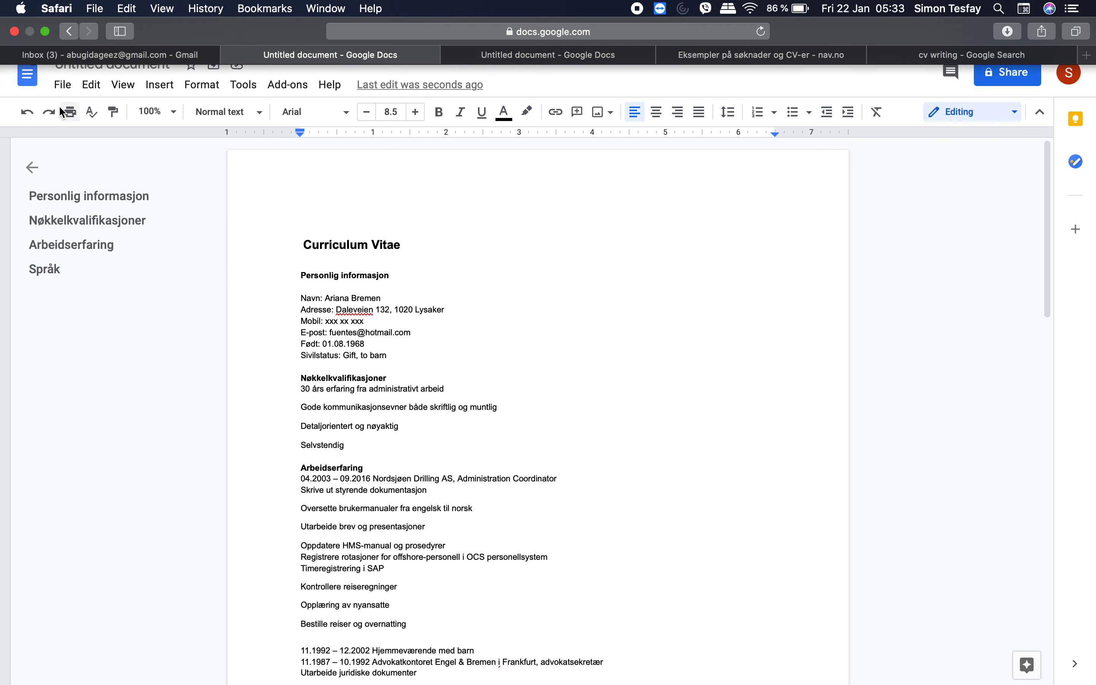
pyautogui.click(64, 85)
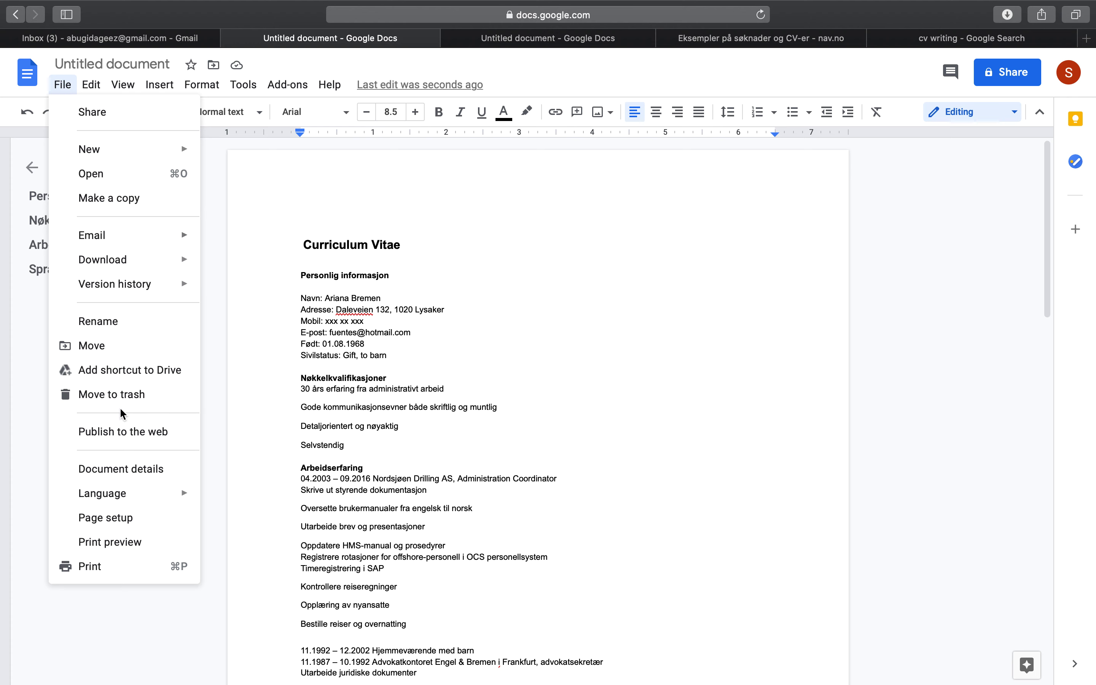
pyautogui.moveTo(111, 256)
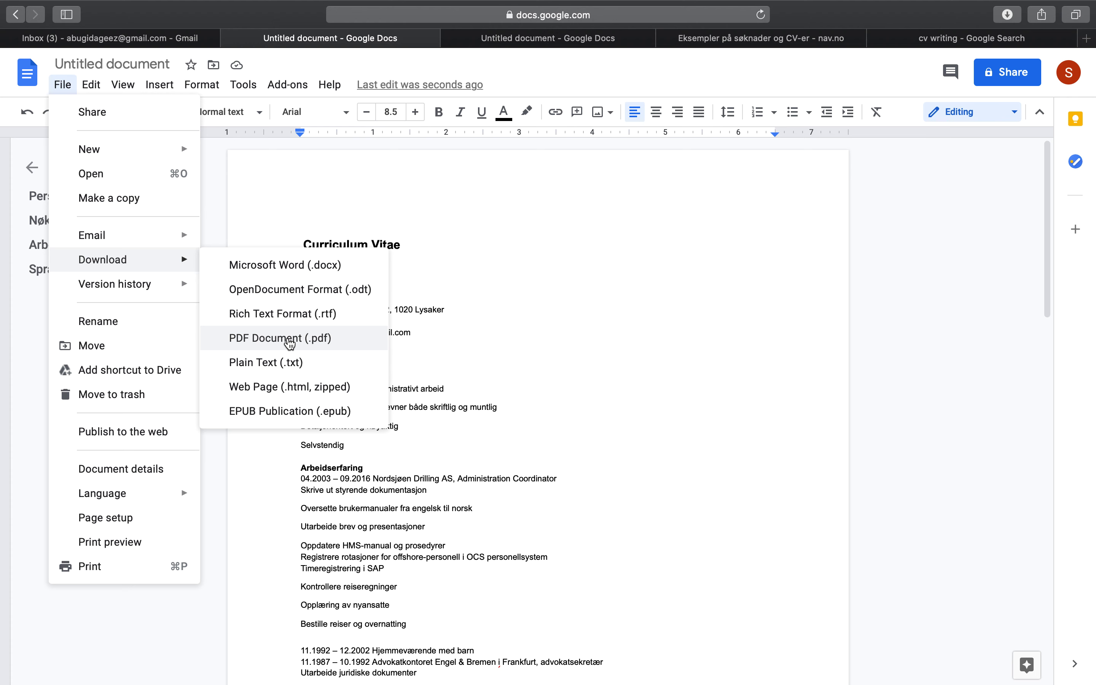
pyautogui.click(290, 343)
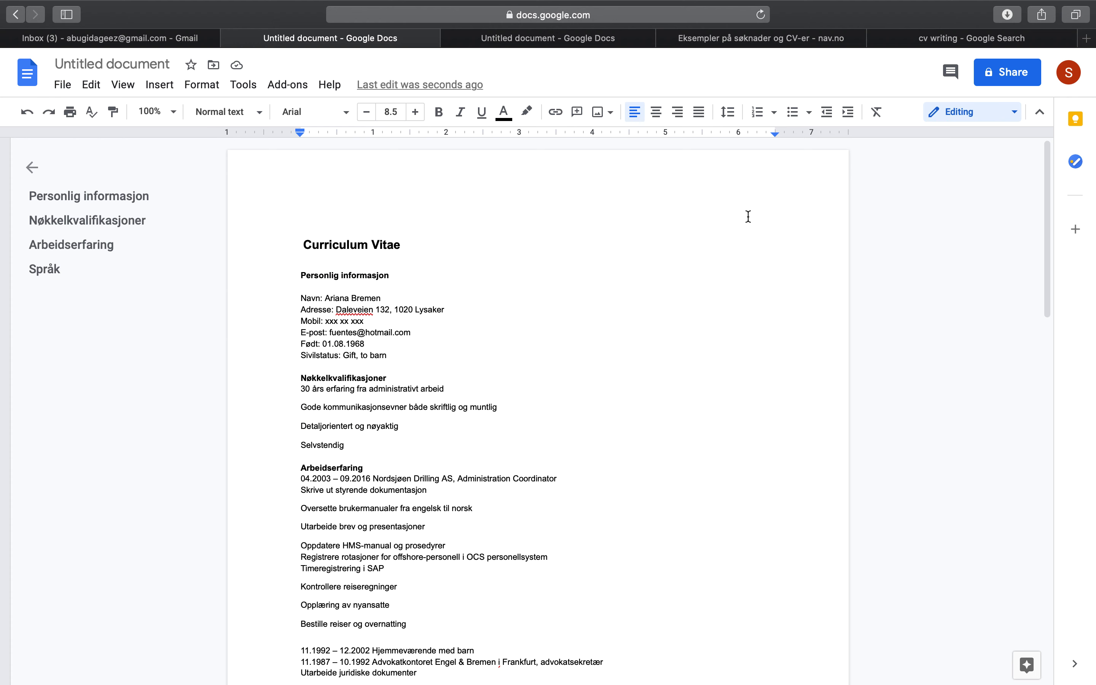
# Open the downloaded CV PDF in Acrobat Reader and fit the whole page in view.
pyautogui.click(1008, 15)
pyautogui.doubleClick(927, 84)
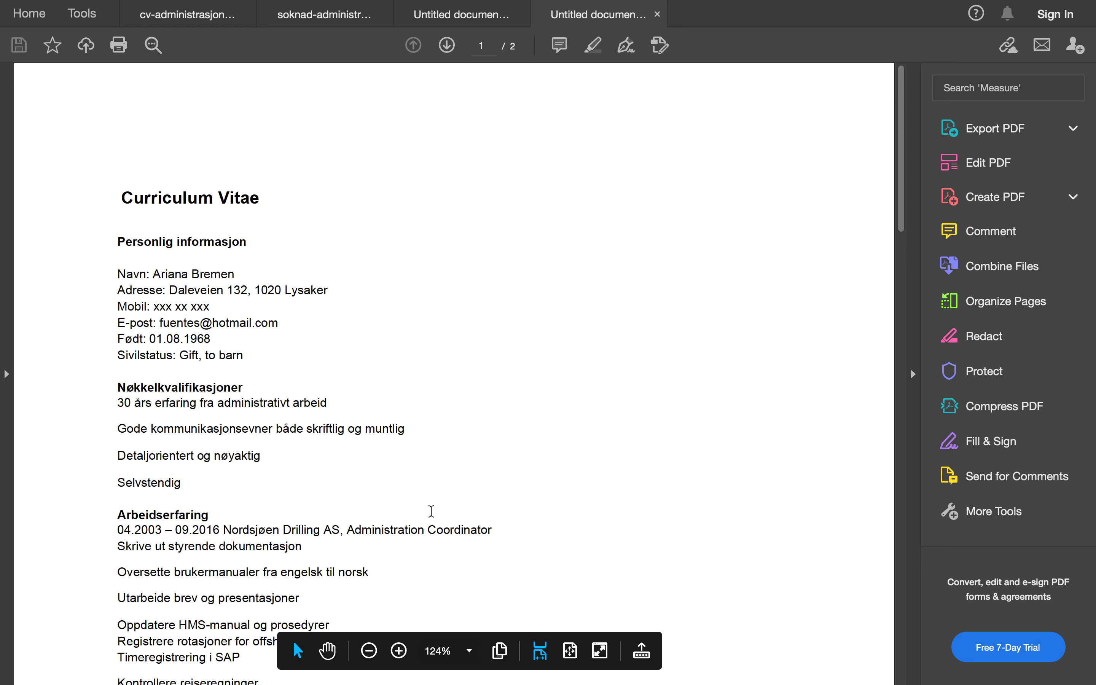
pyautogui.click(570, 651)
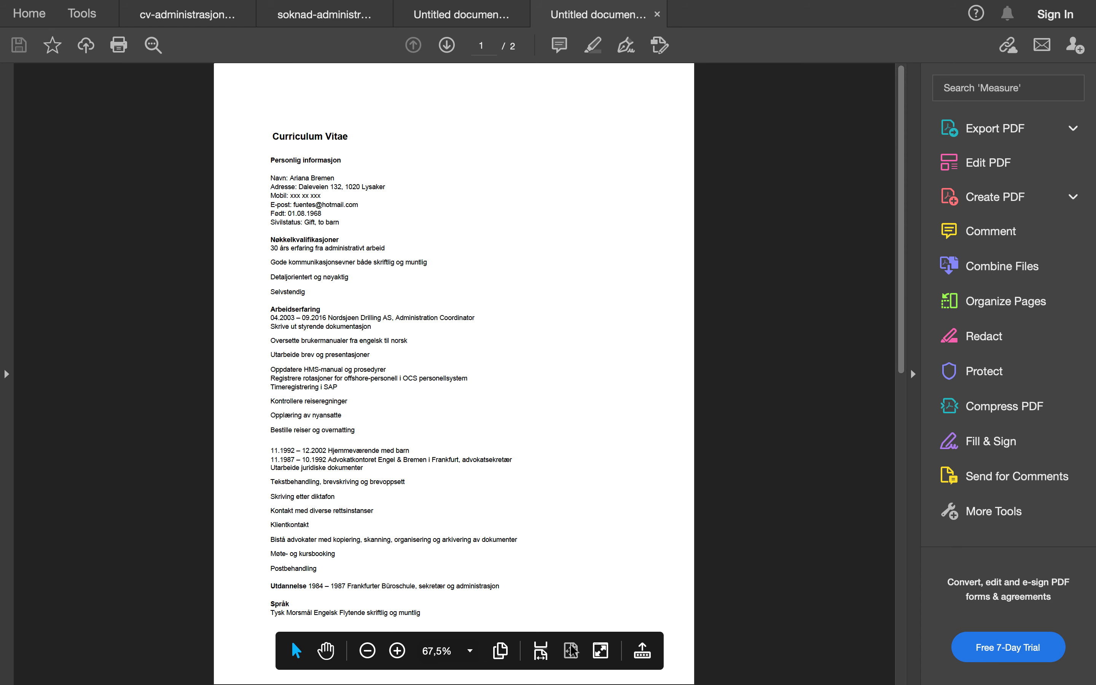
# Examine both pages of the CV PDF, checking the reference list, the work experience and the personal information section.
pyautogui.scroll(-2, 510, 502)
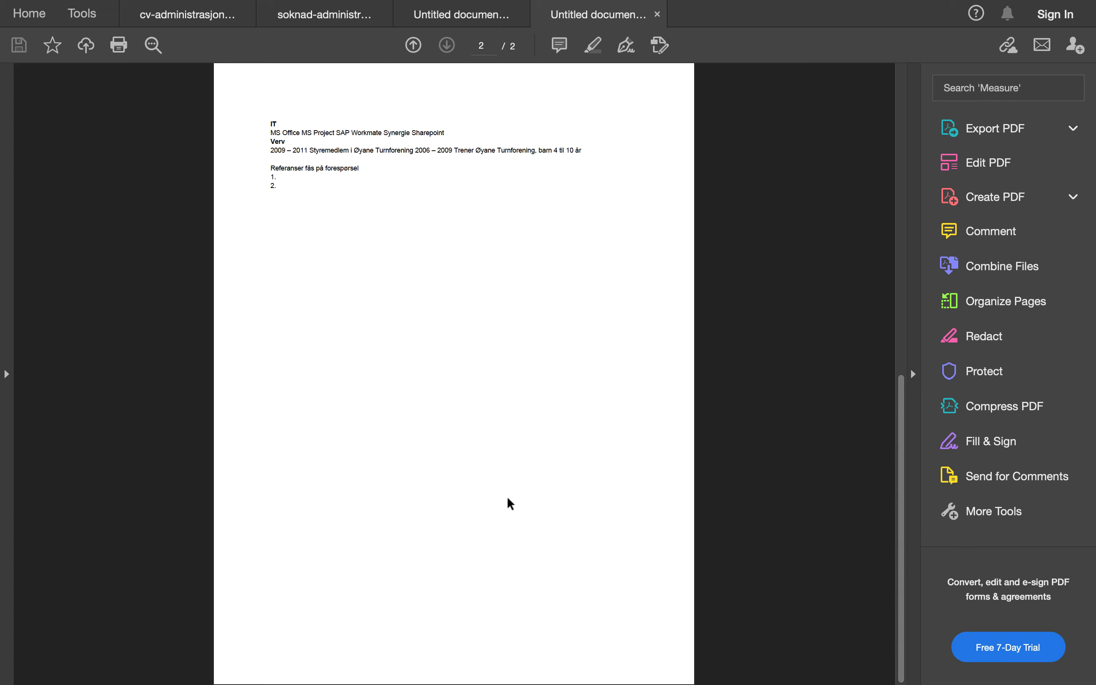
pyautogui.scroll(2, 510, 502)
pyautogui.moveTo(289, 156); pyautogui.dragTo(359, 482)
pyautogui.click(370, 327)
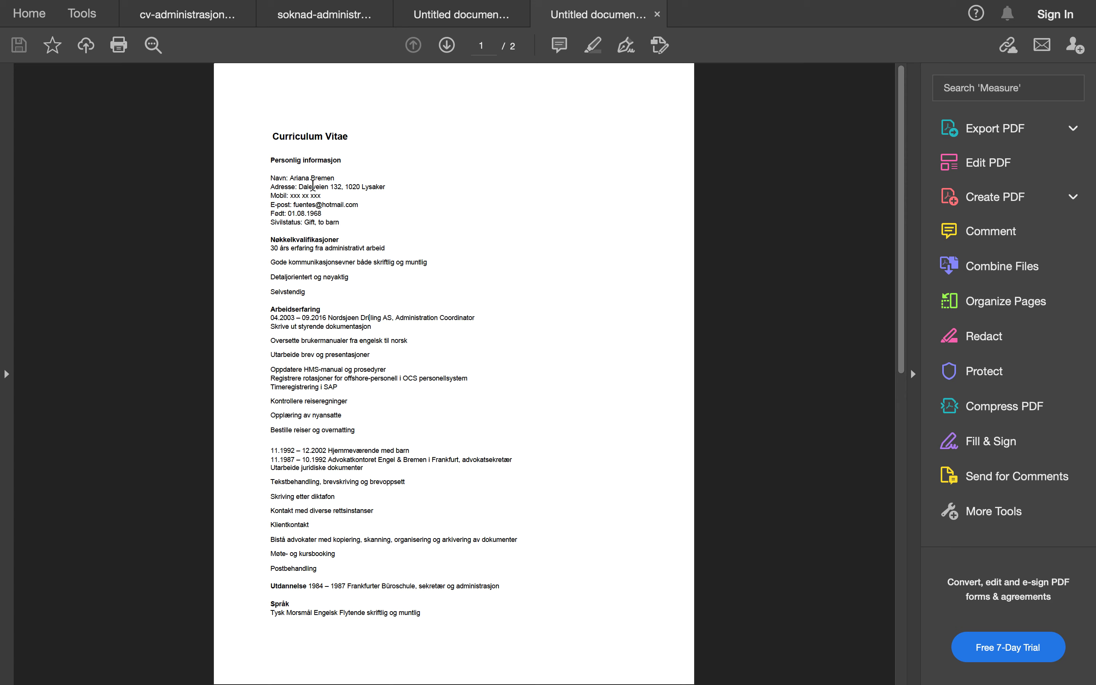
pyautogui.moveTo(287, 215); pyautogui.dragTo(338, 187)
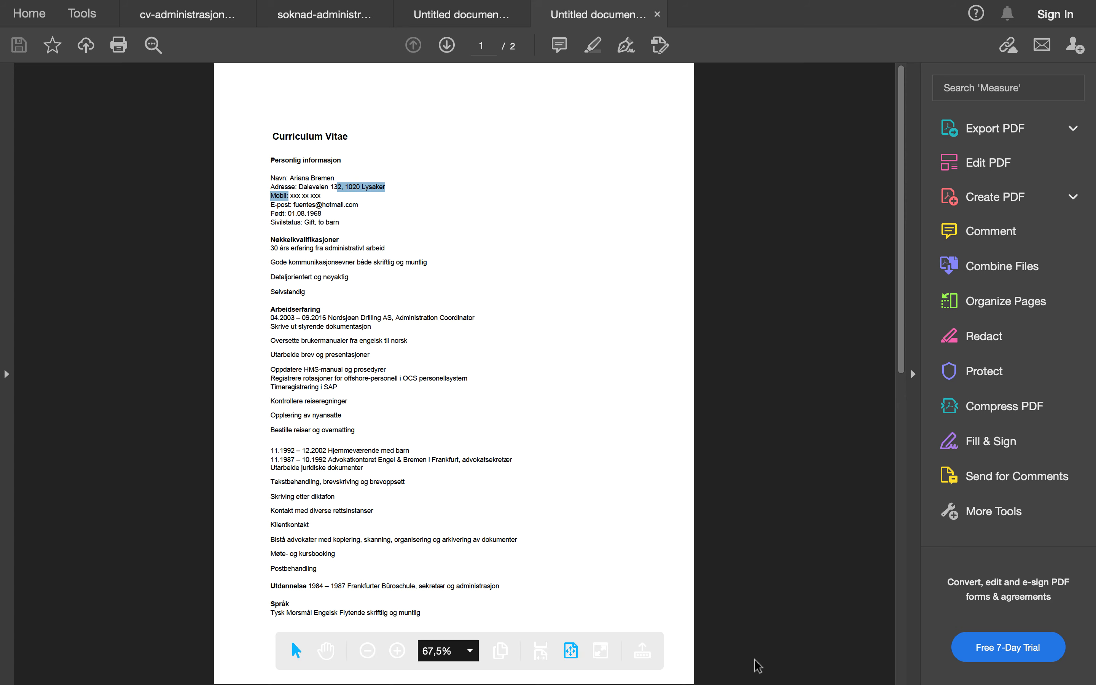
pyautogui.moveTo(755, 683)
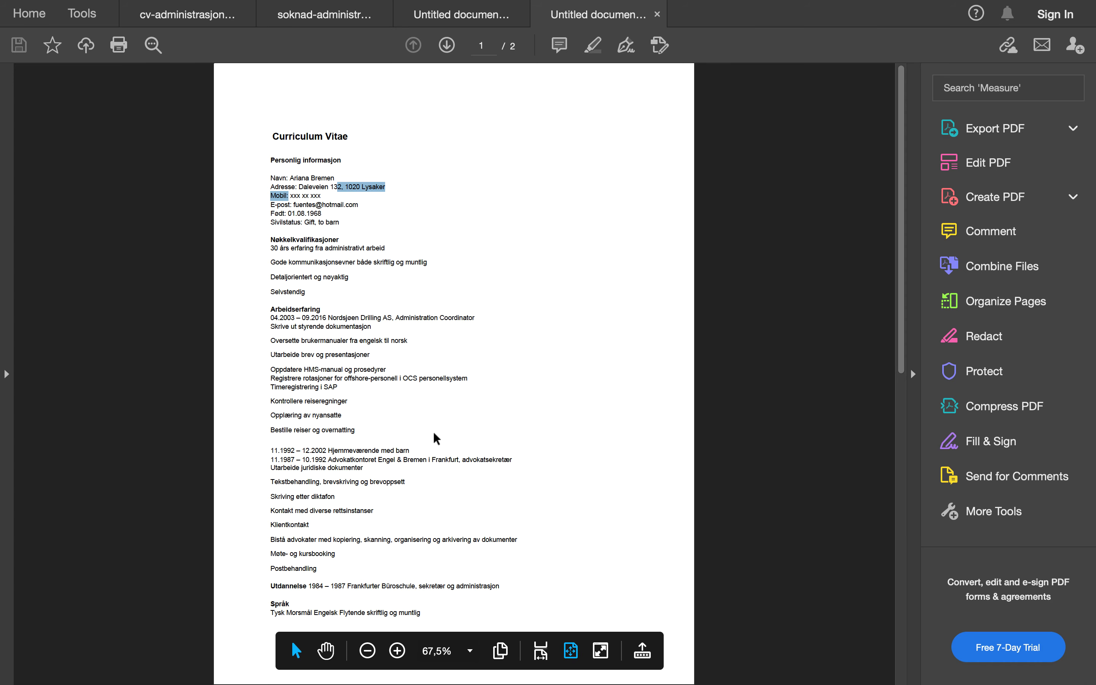